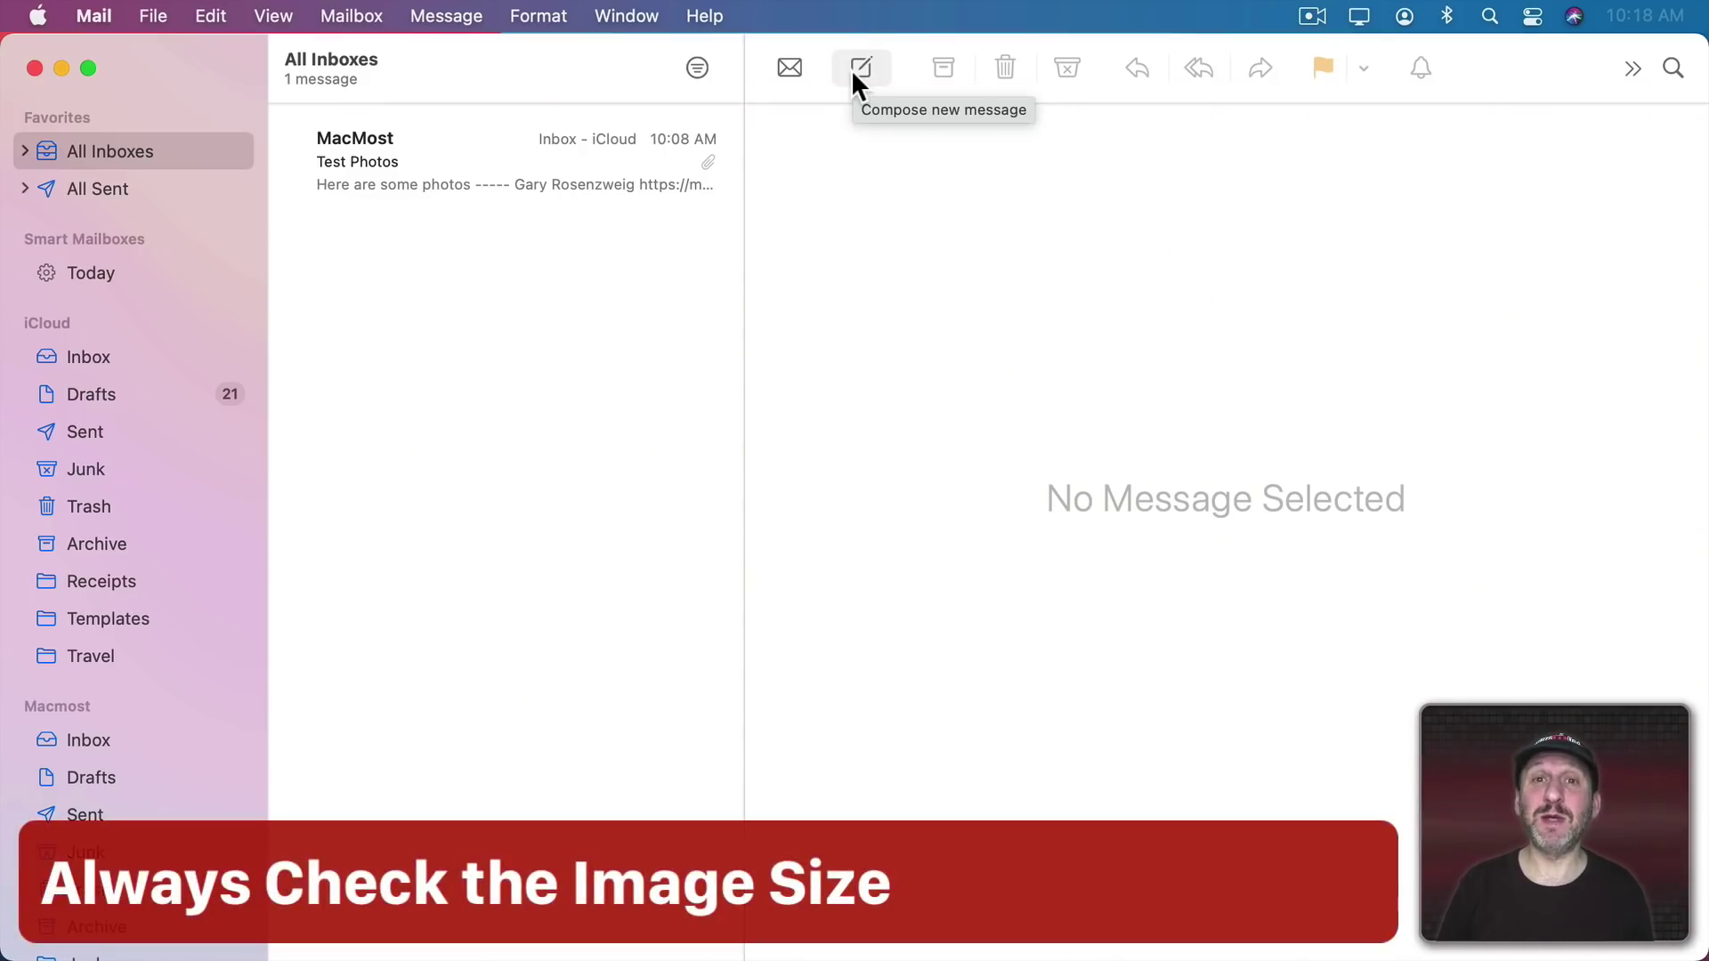
Step: Start a new message and drag IMG_3975.jpg from Finder's Documents into its body (155 KB)
click(851, 69)
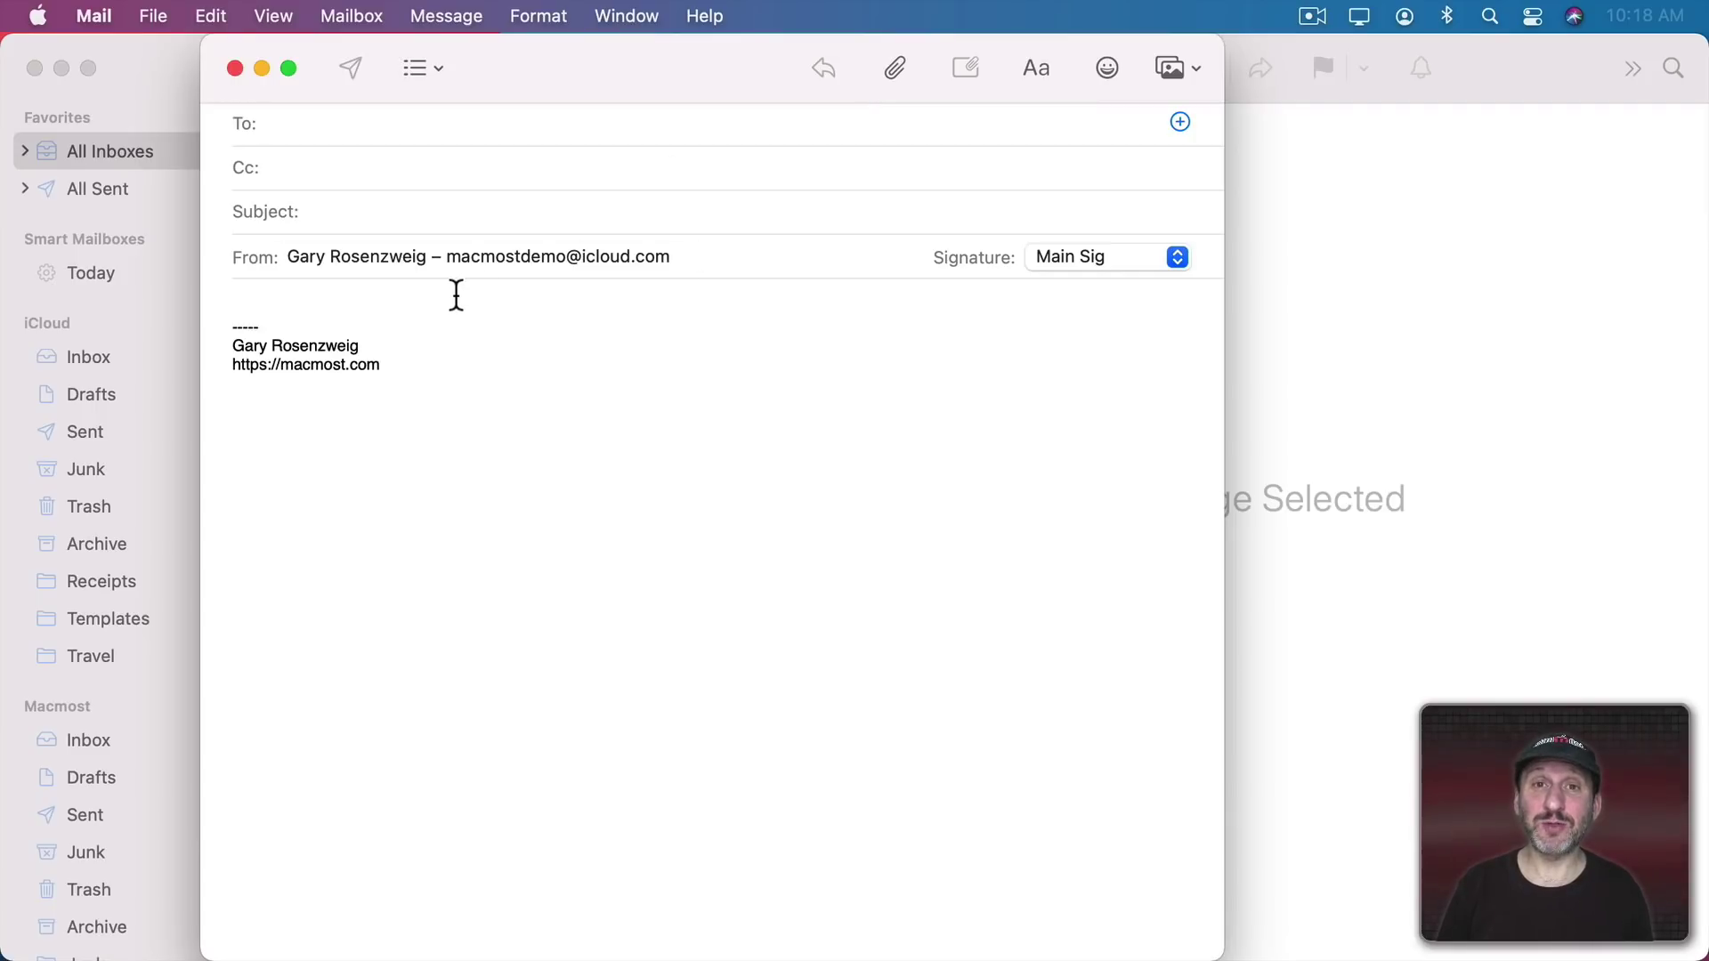
click(78, 930)
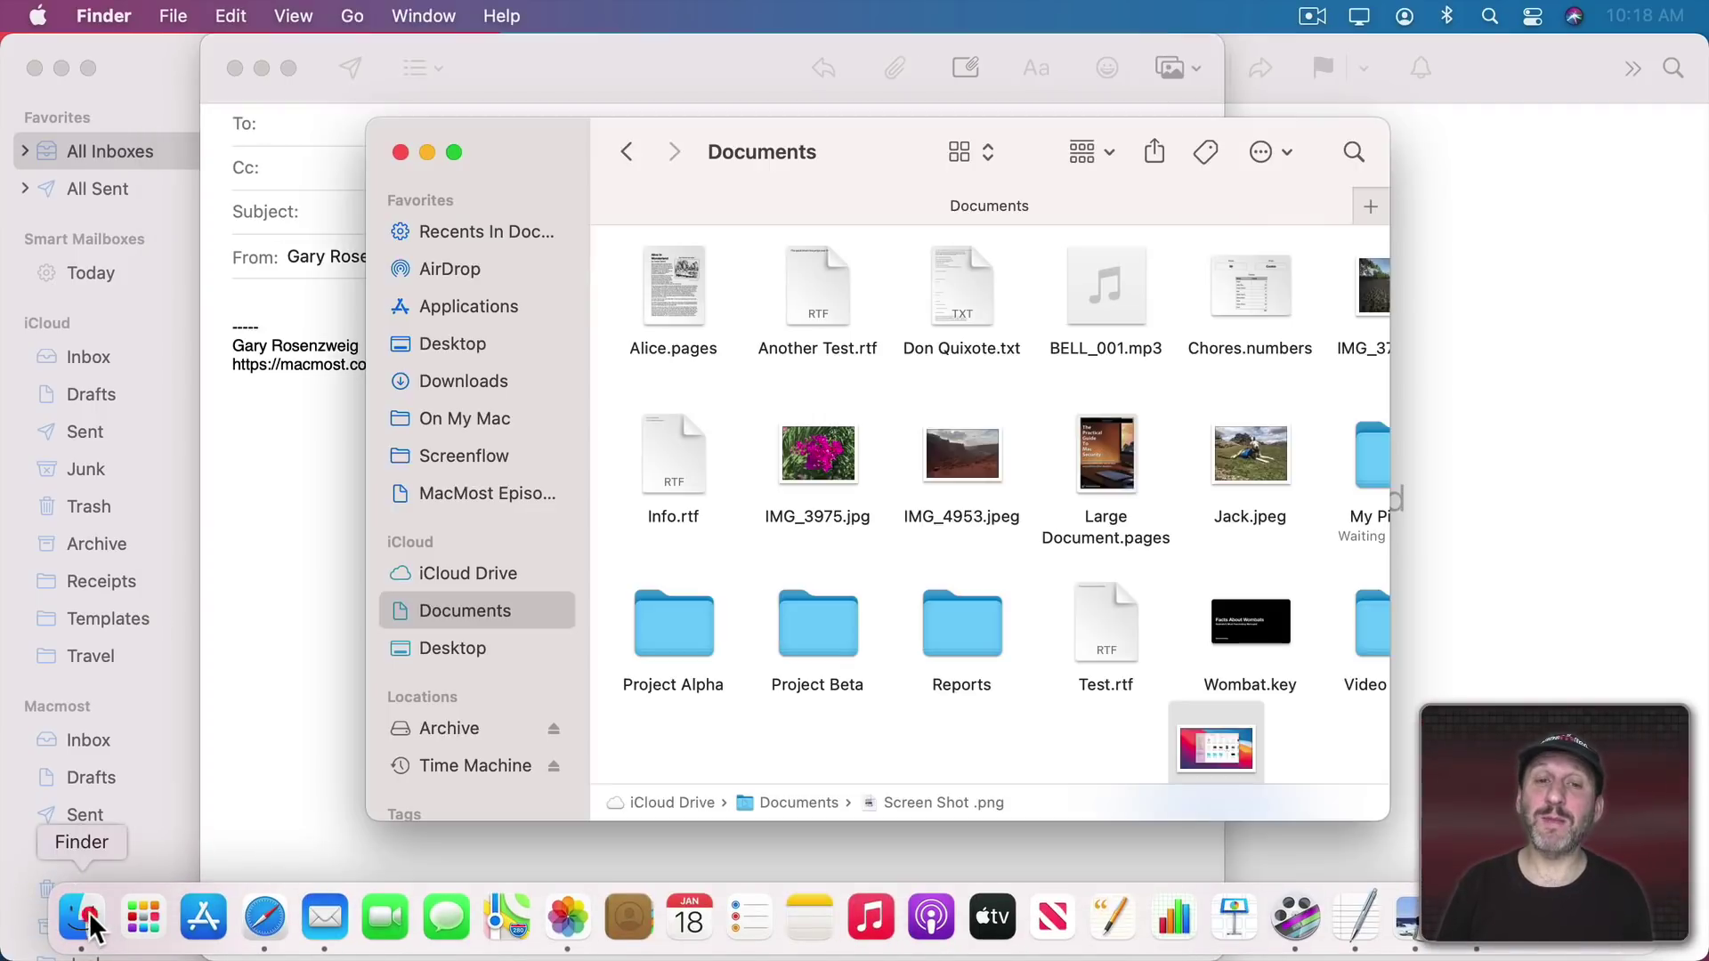
drag(543, 147, 862, 99)
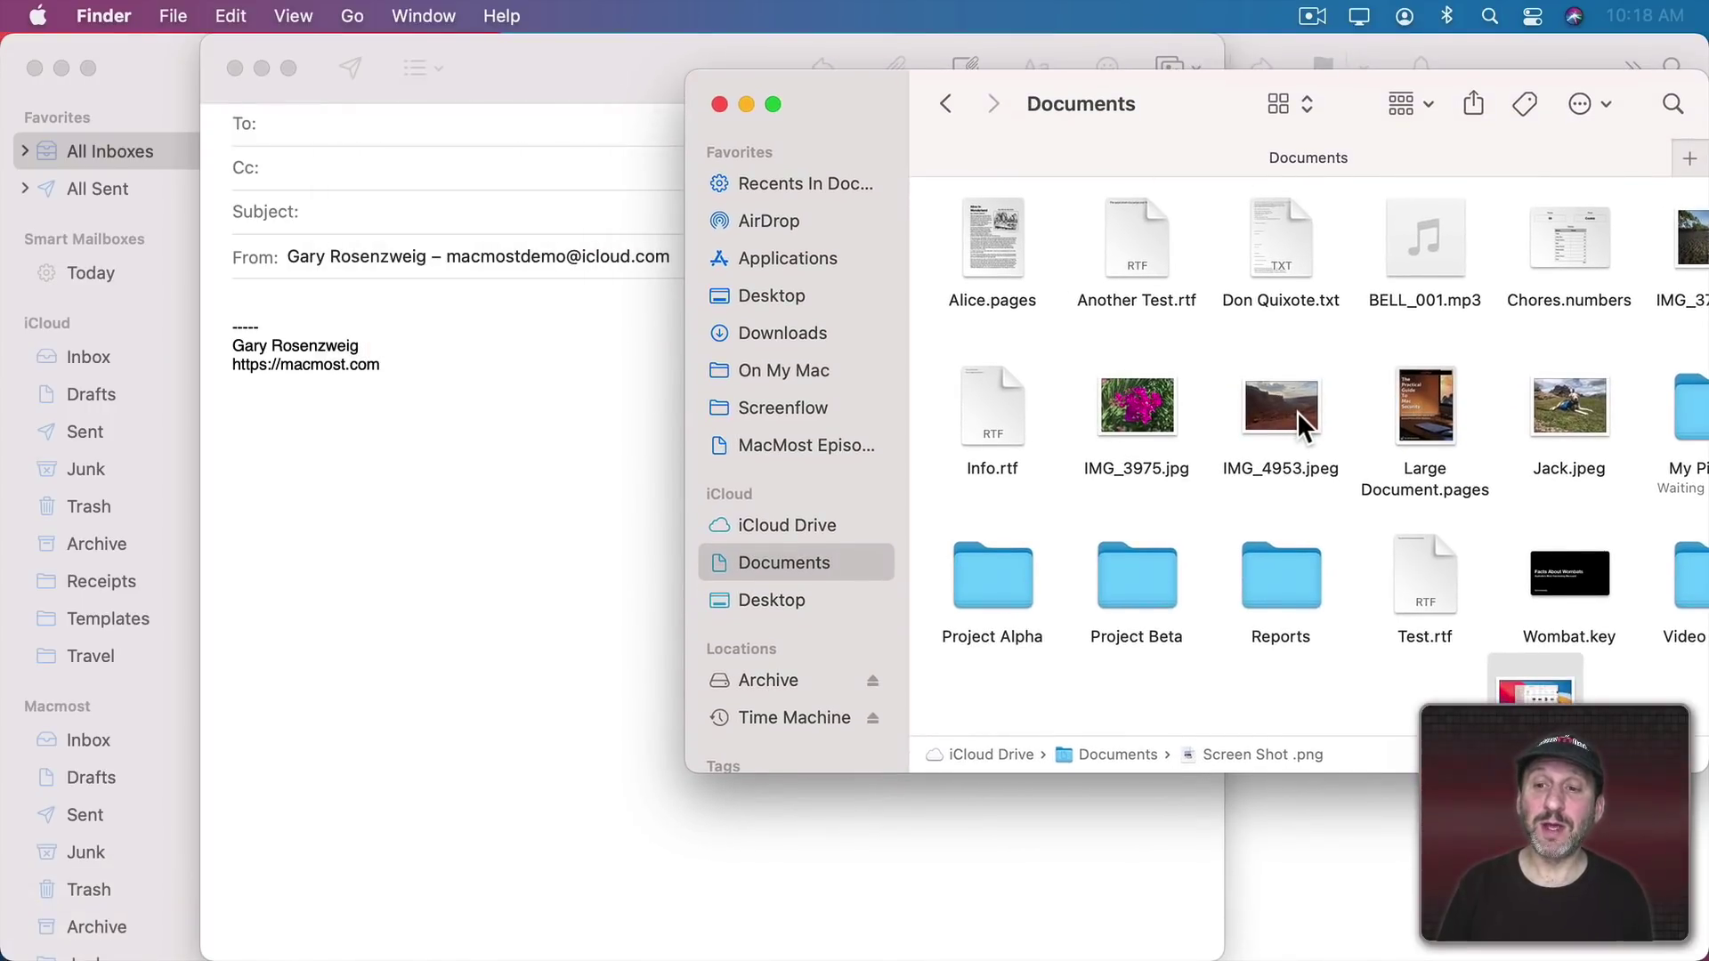
drag(1150, 391, 377, 296)
click(482, 290)
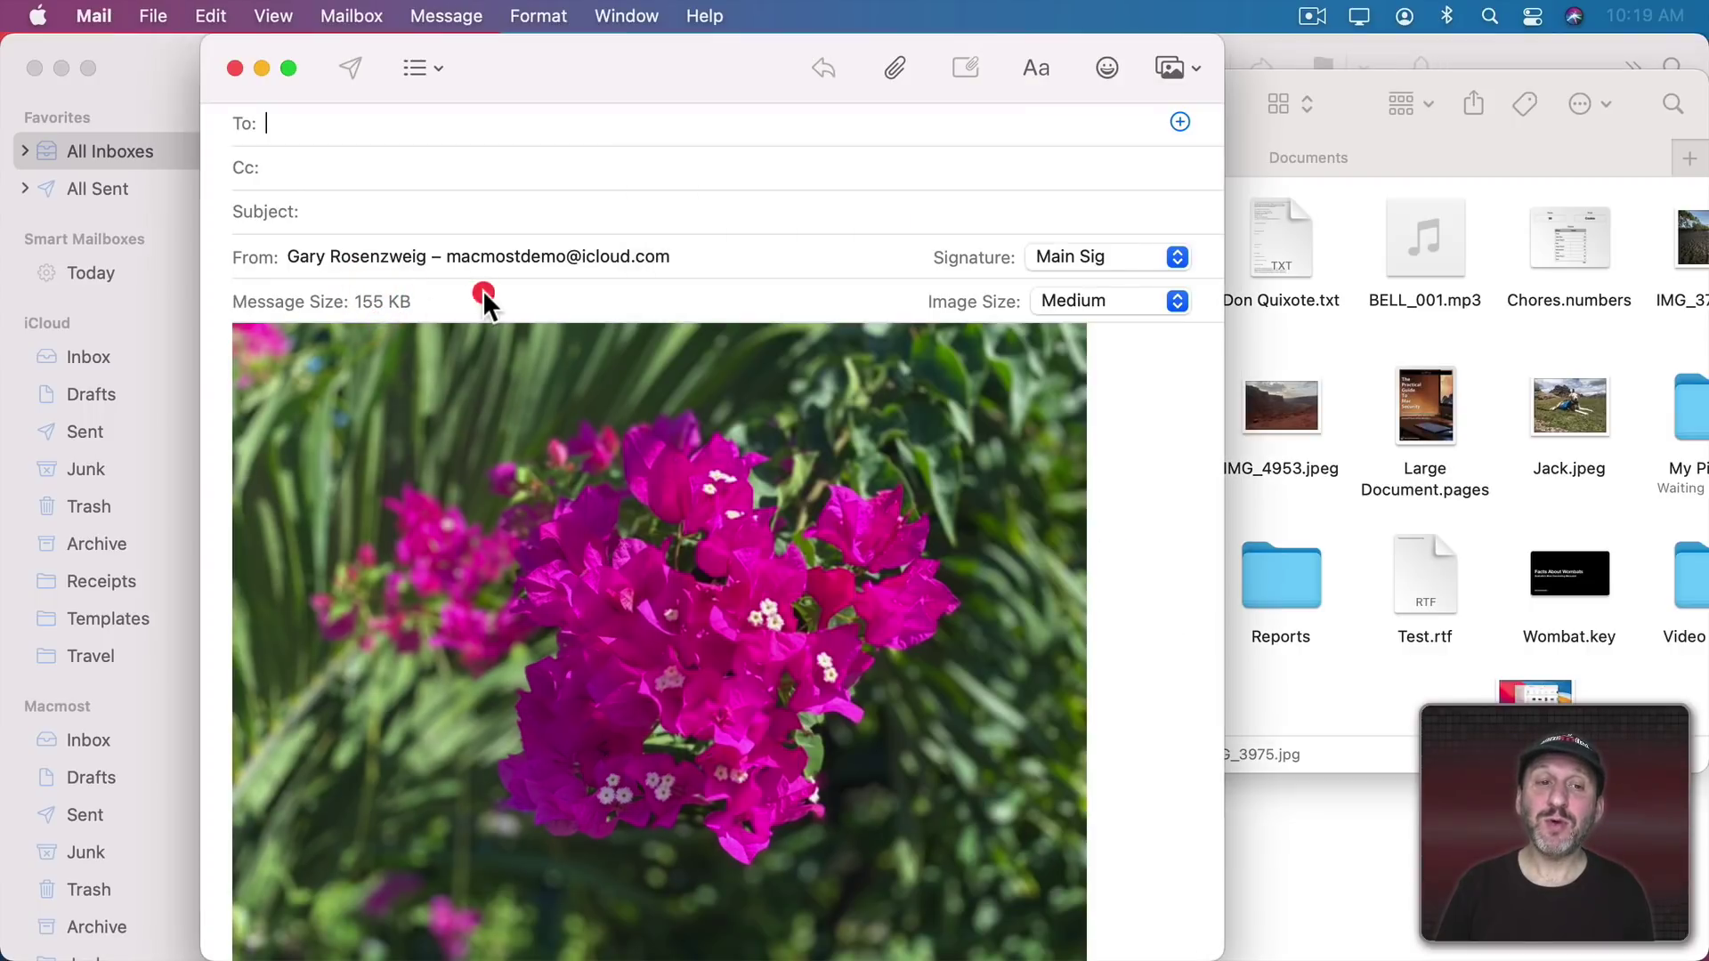
scroll(733, 648, down, 3)
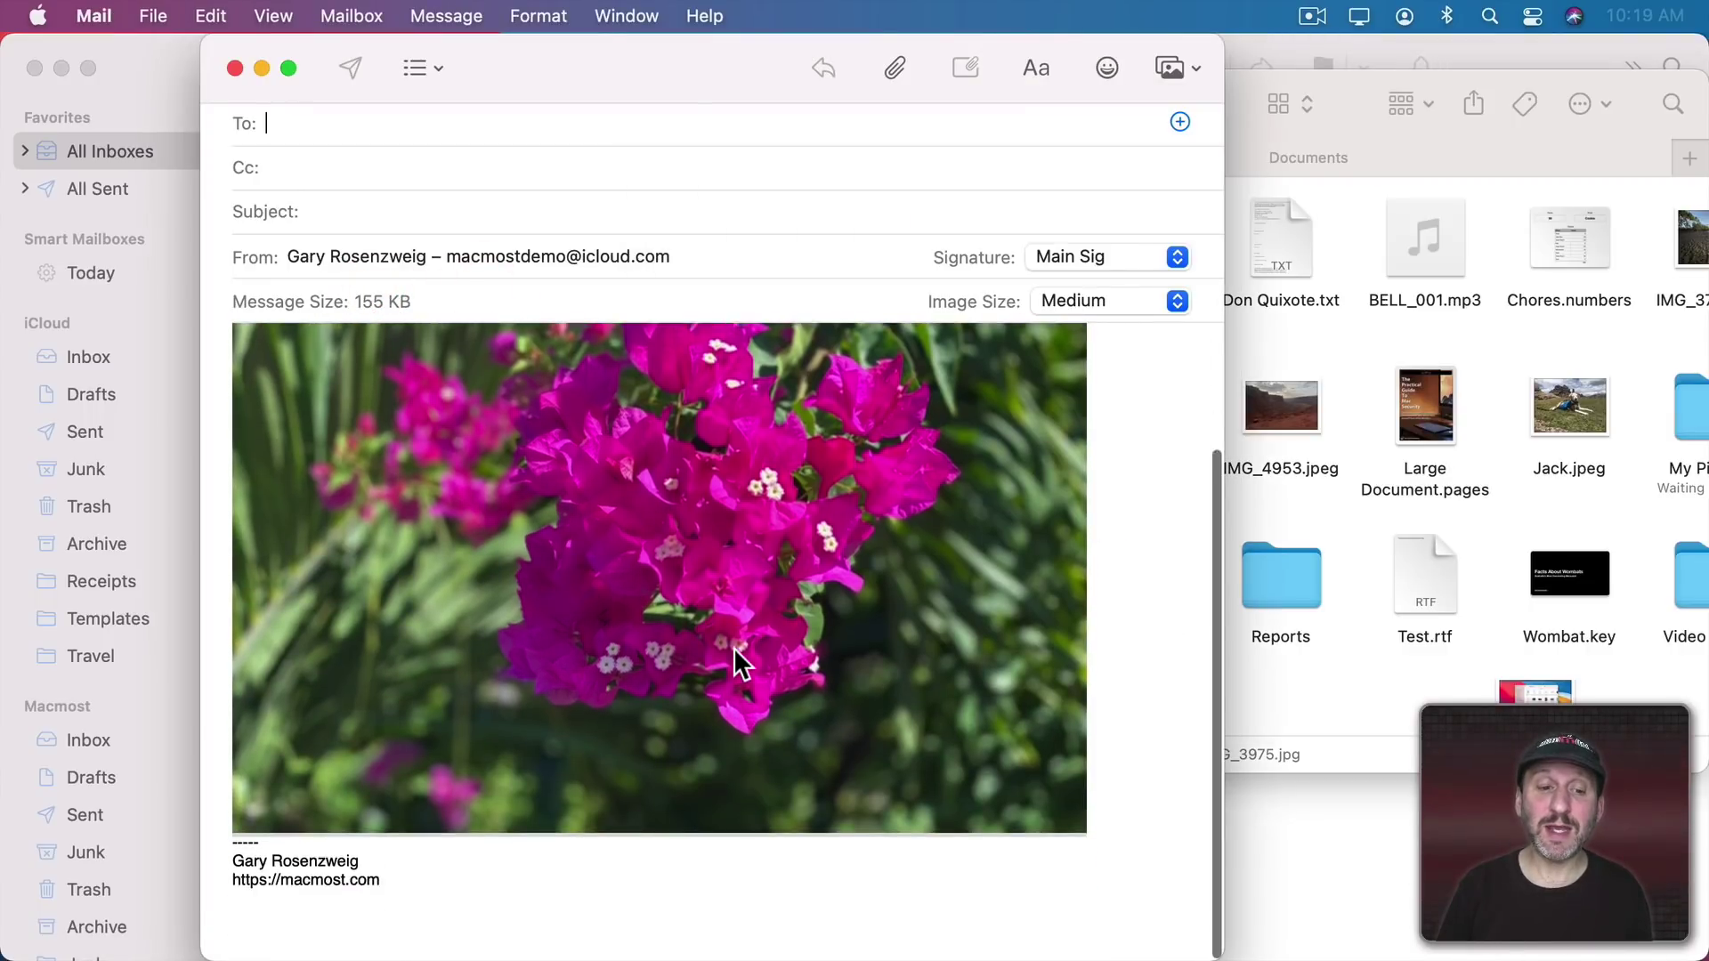
scroll(733, 648, up, 4)
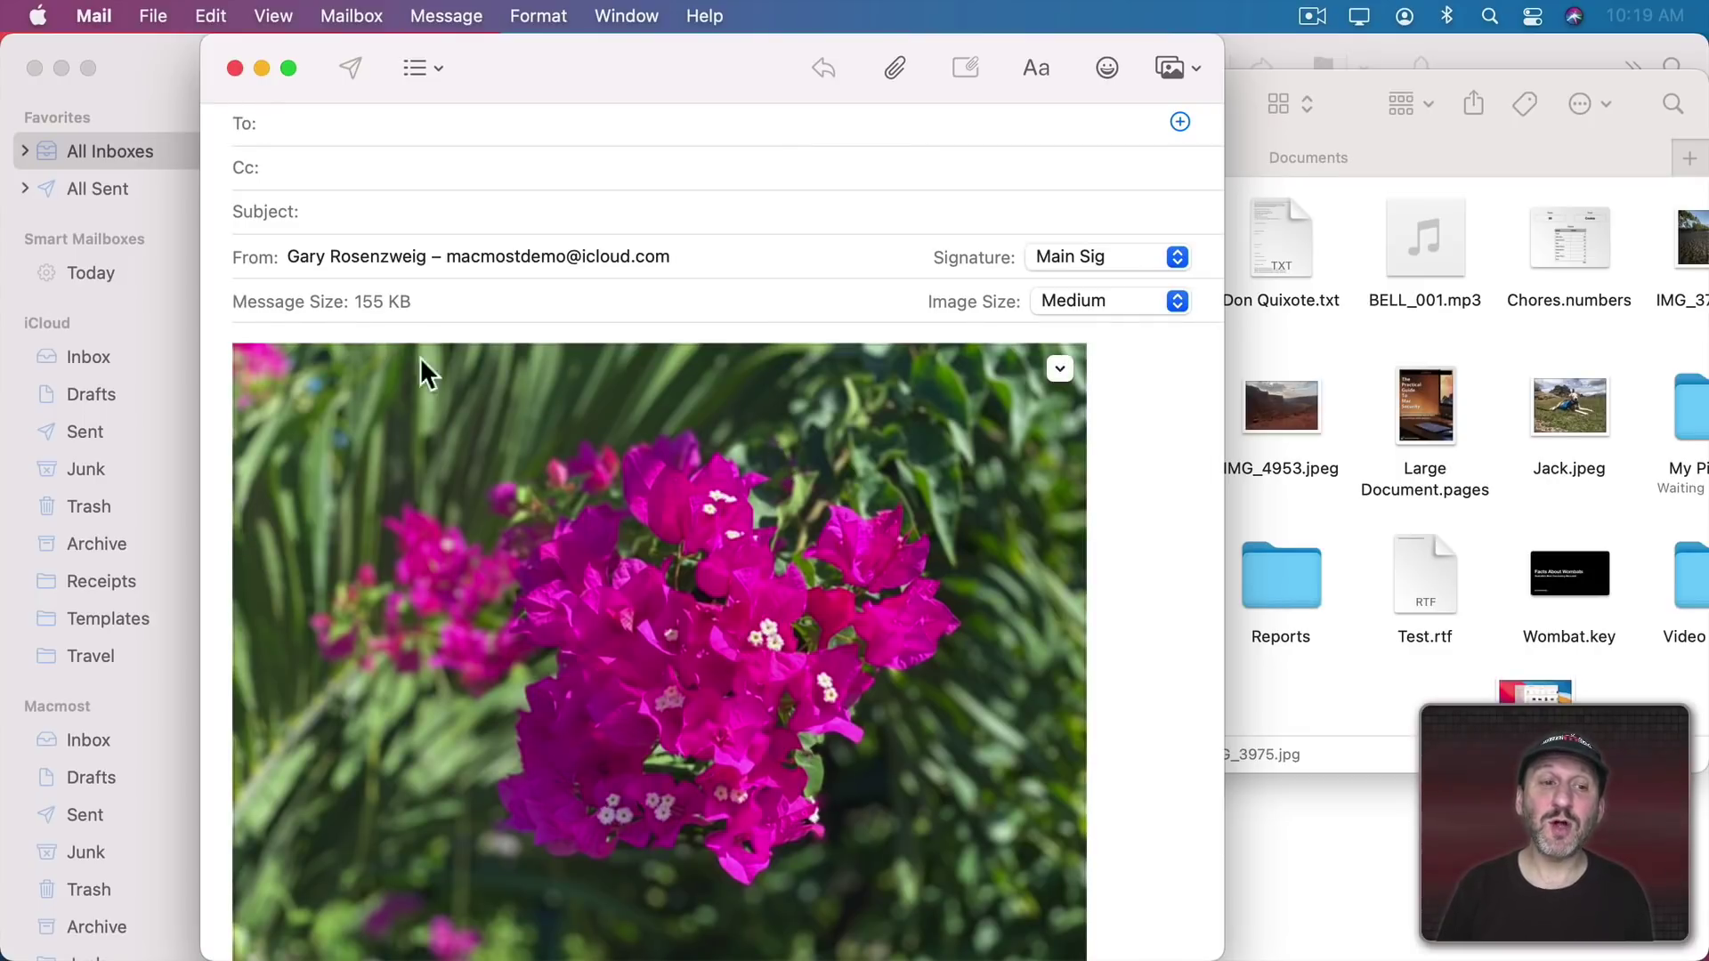
Step: Try the Large and Actual Size image sizes, then settle on Small to bring the message to 81 KB
click(1113, 306)
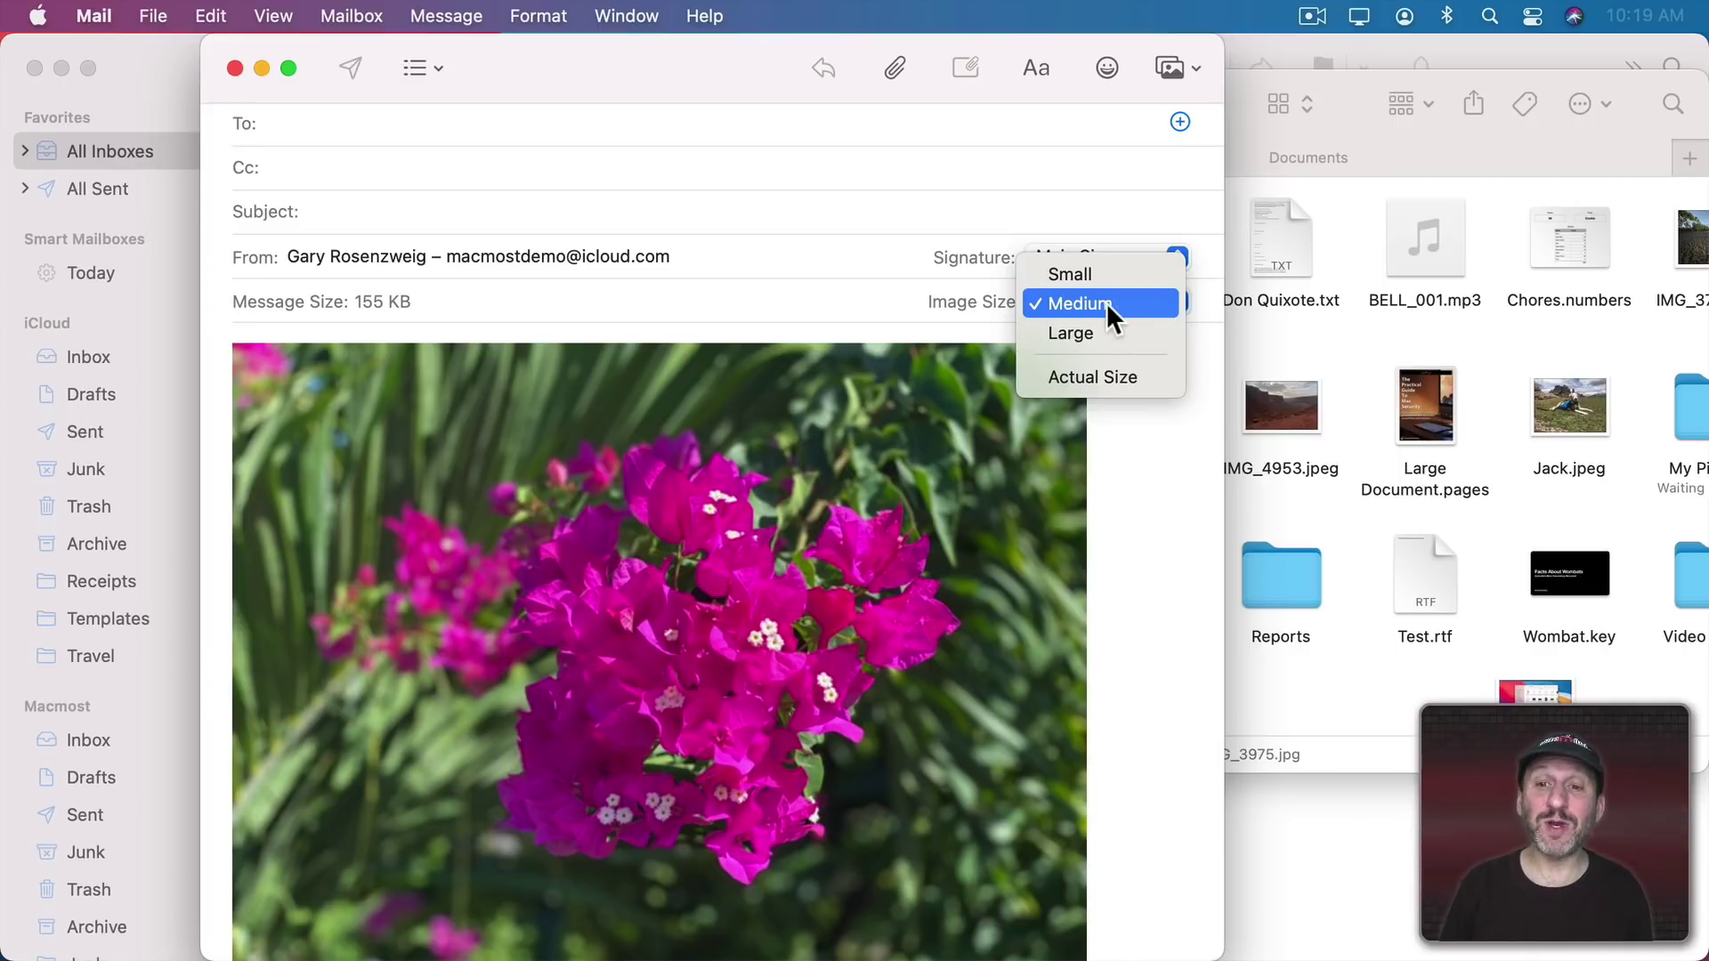
click(1101, 331)
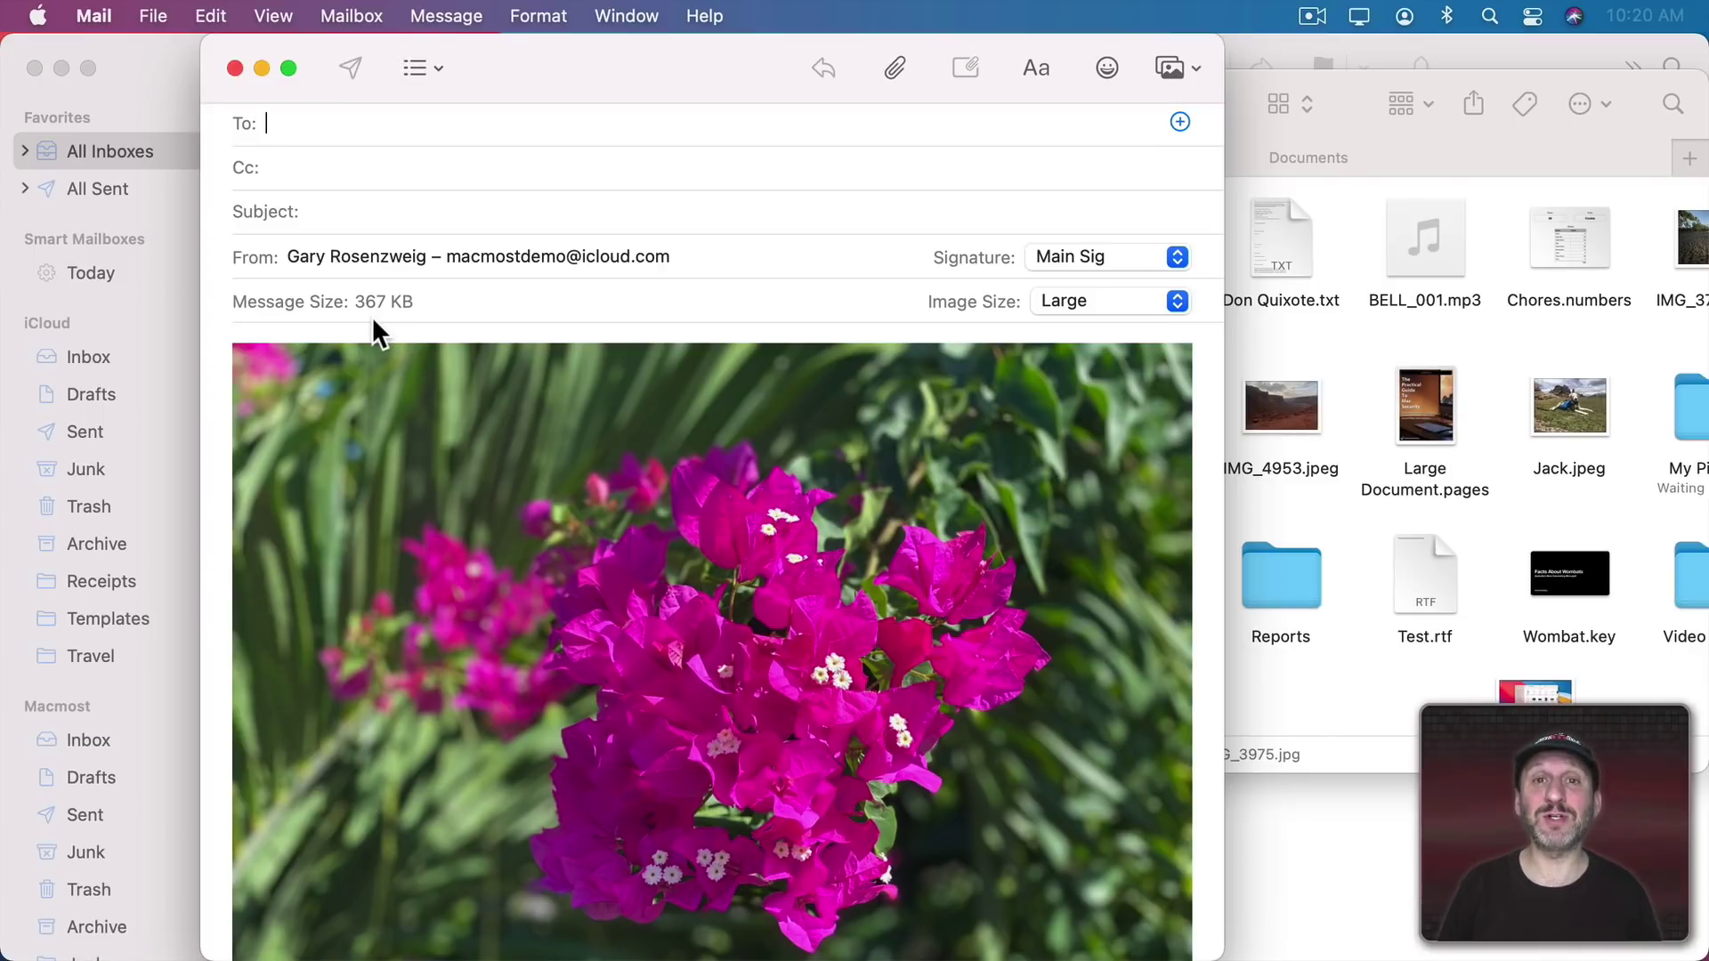
click(1096, 303)
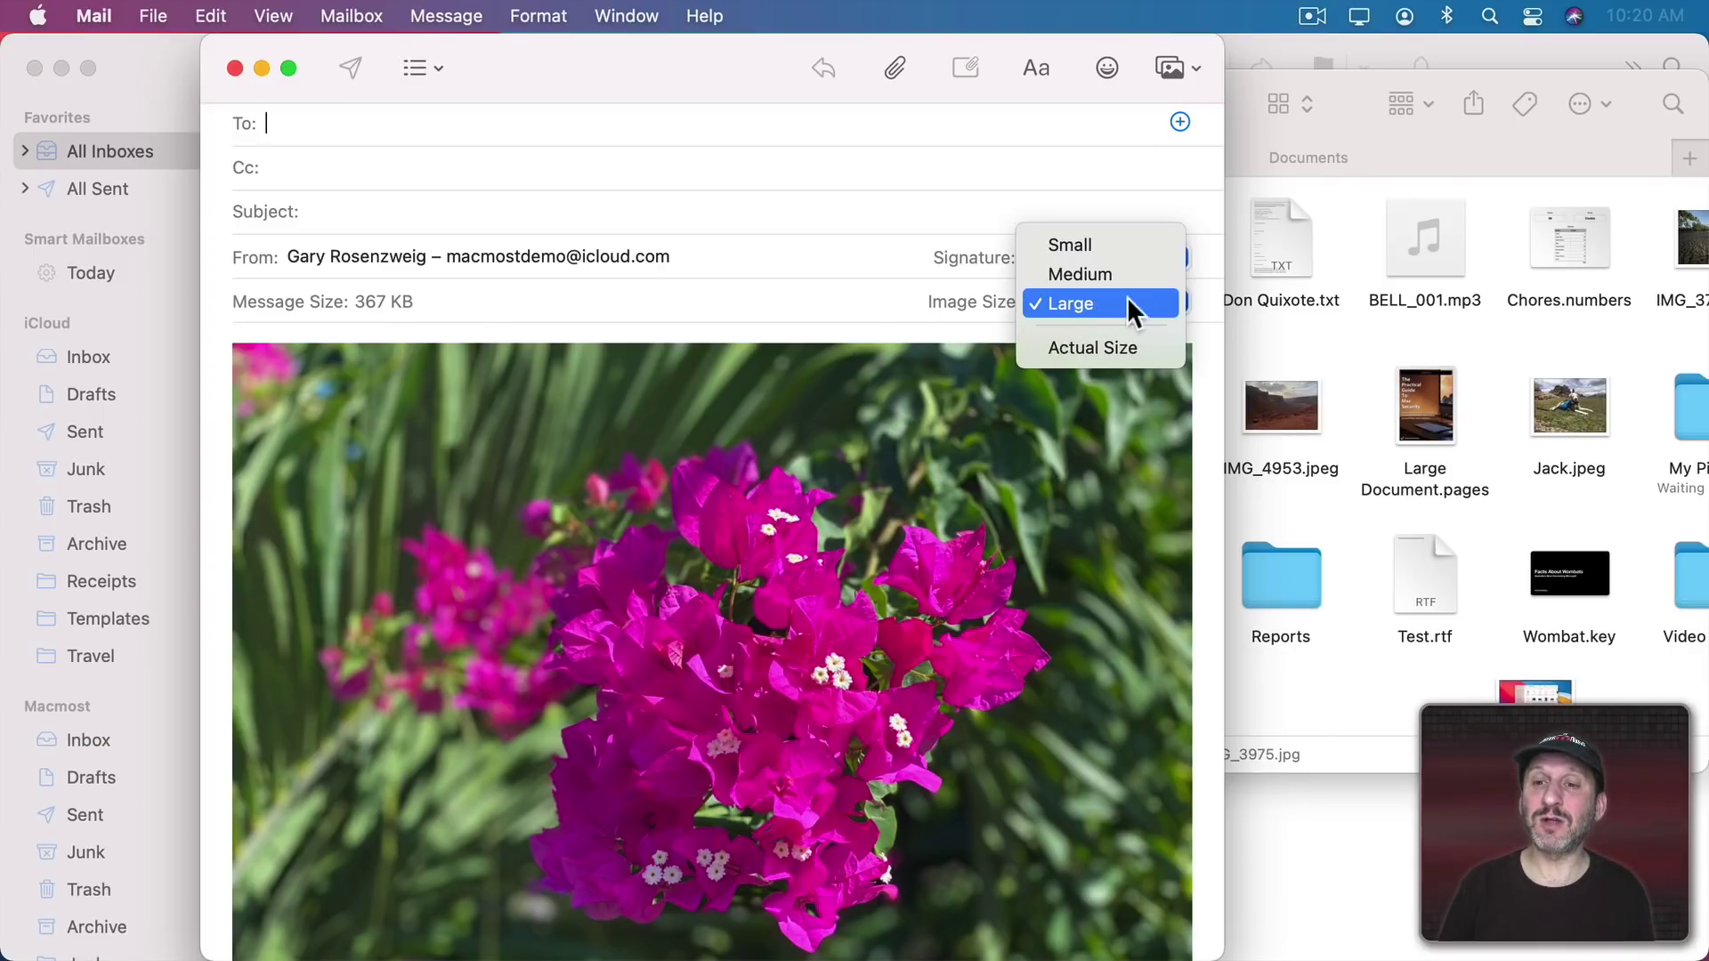
mouse_move(1167, 301)
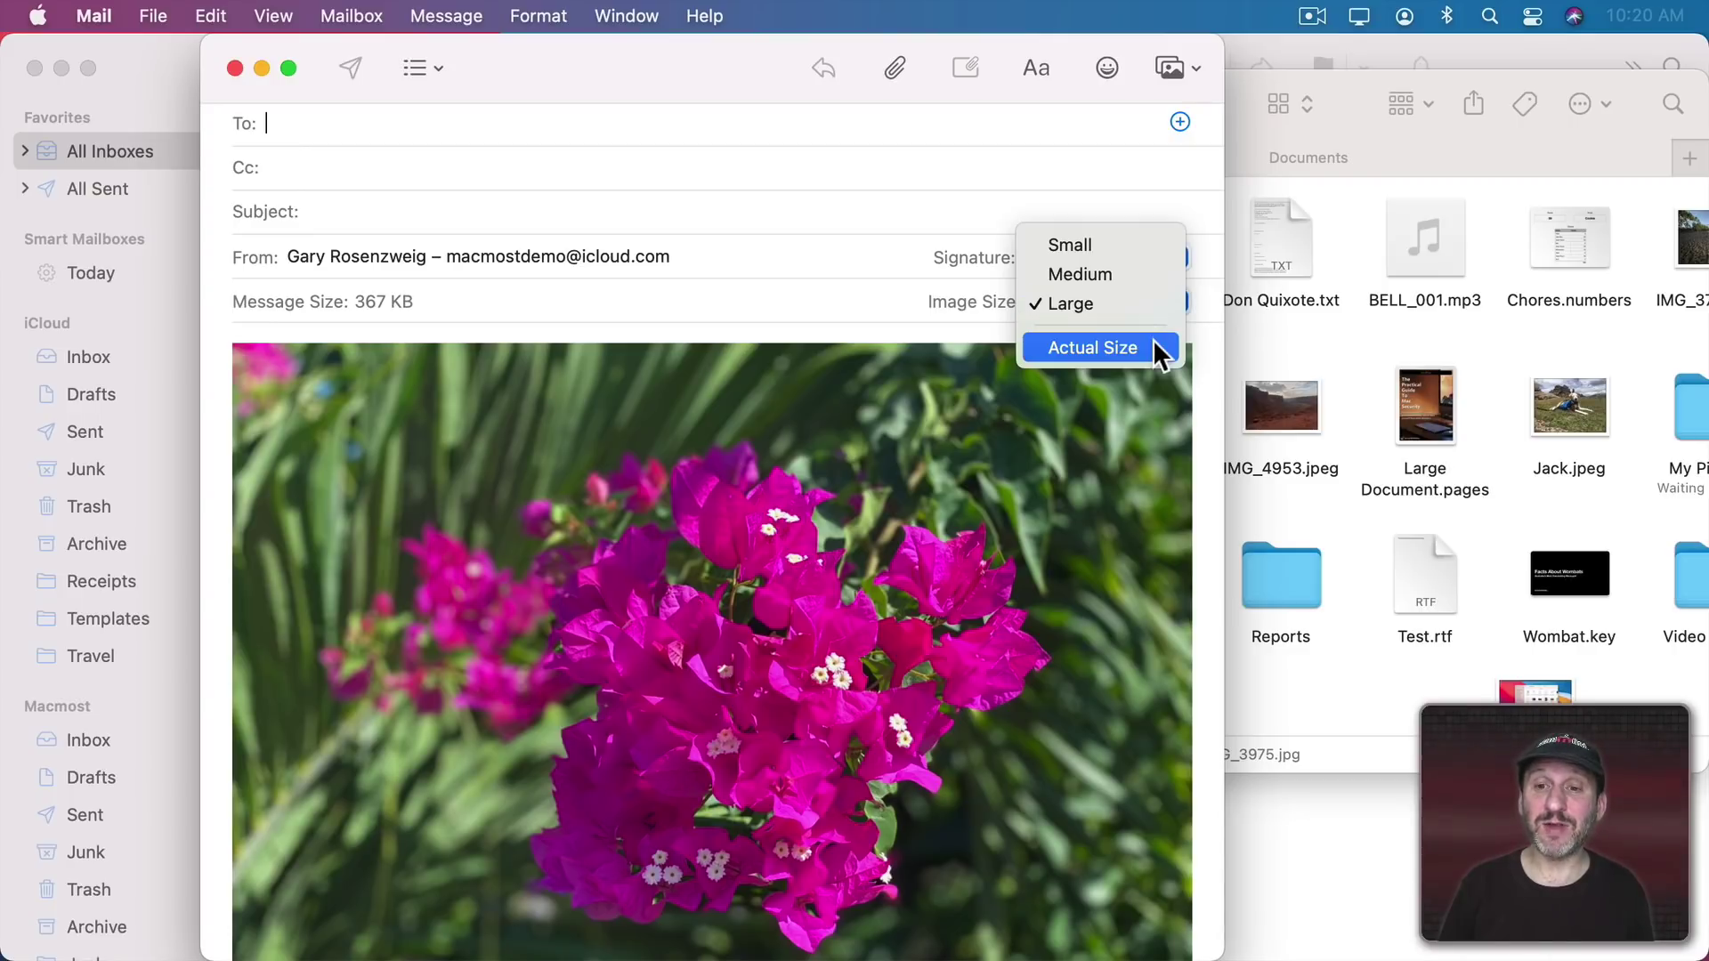
click(1152, 339)
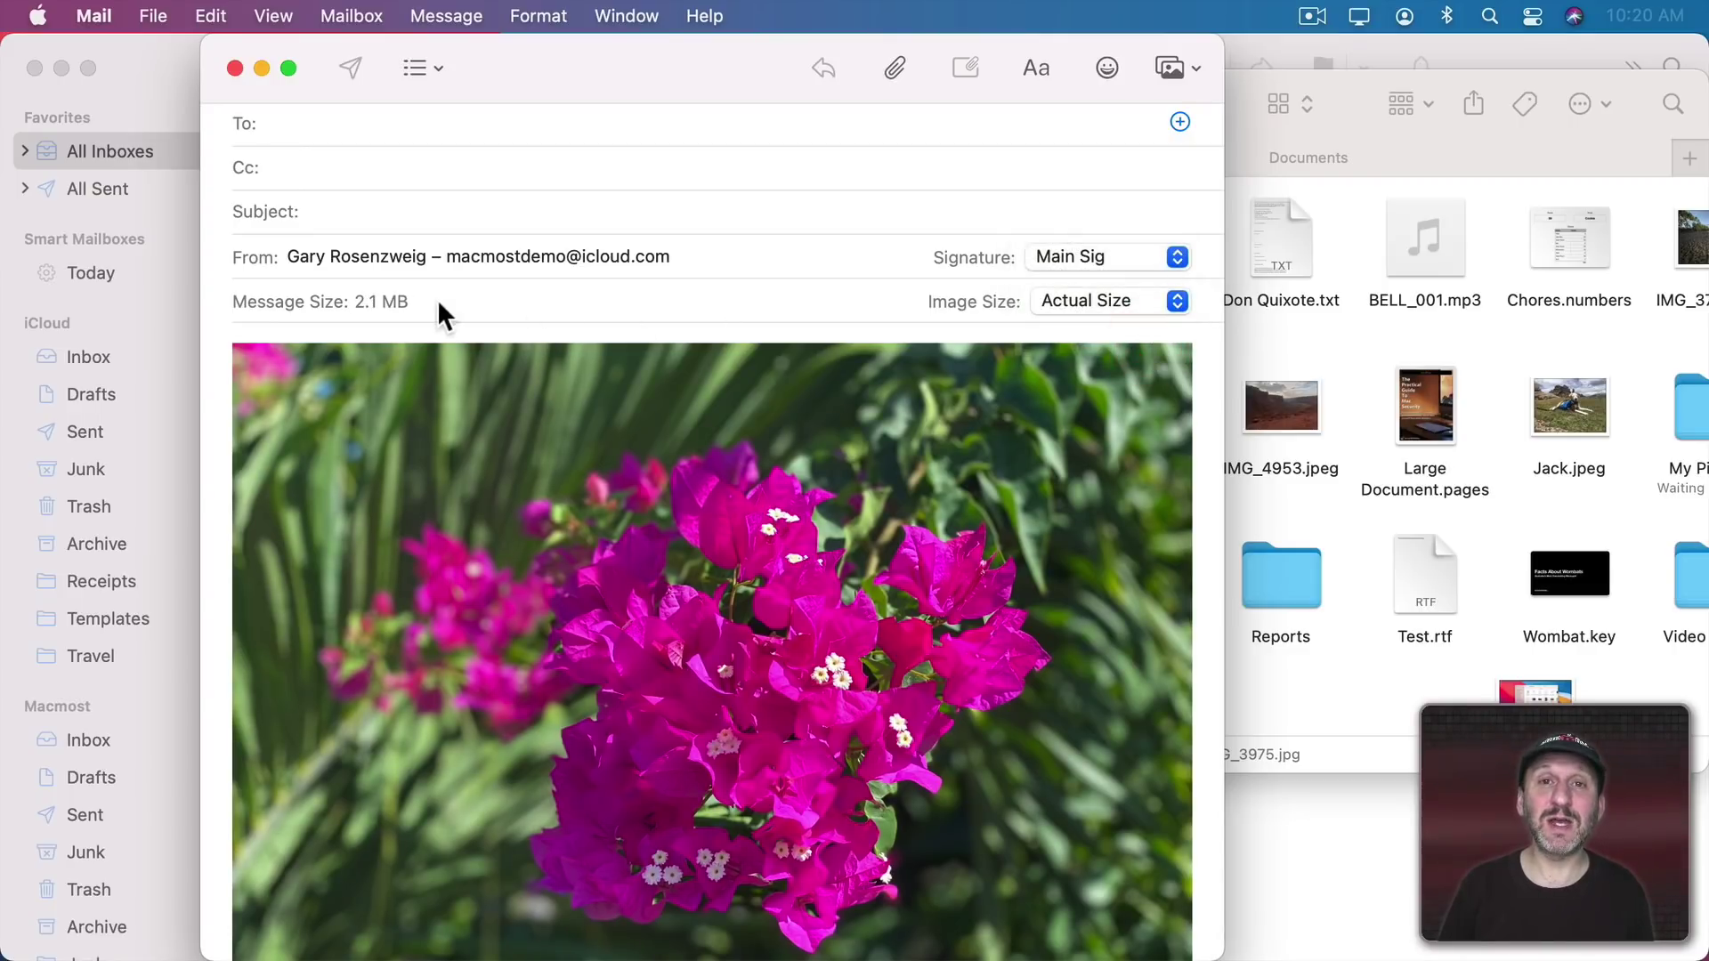
click(1116, 305)
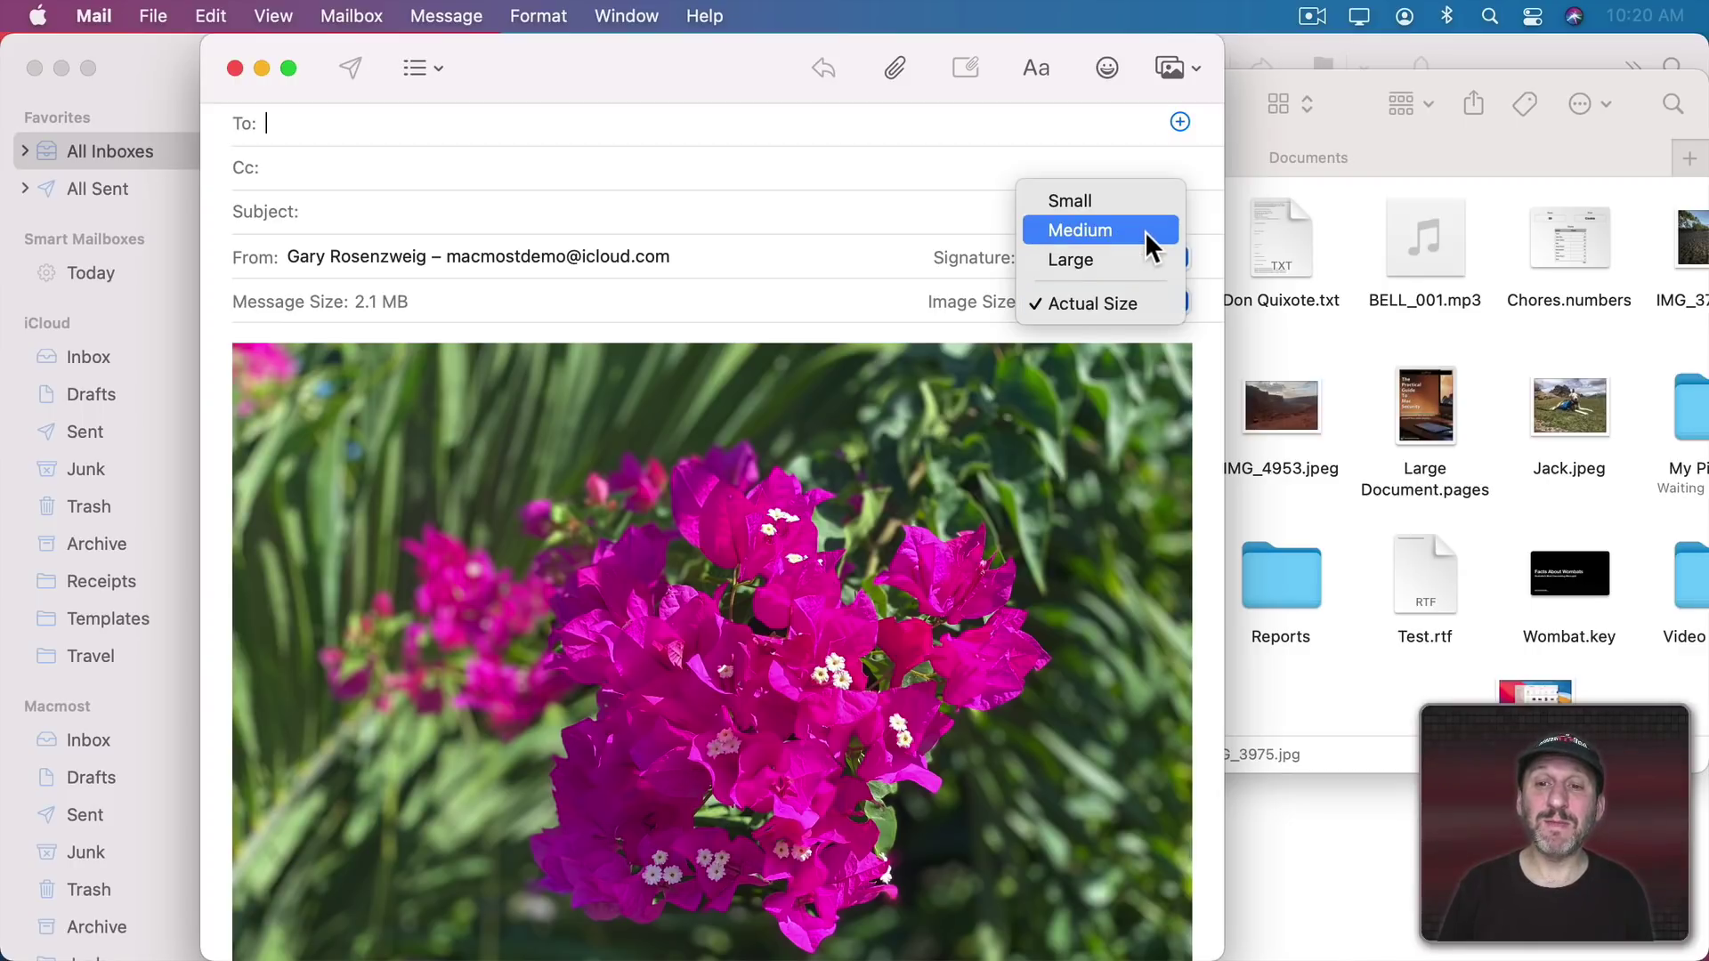
click(1140, 203)
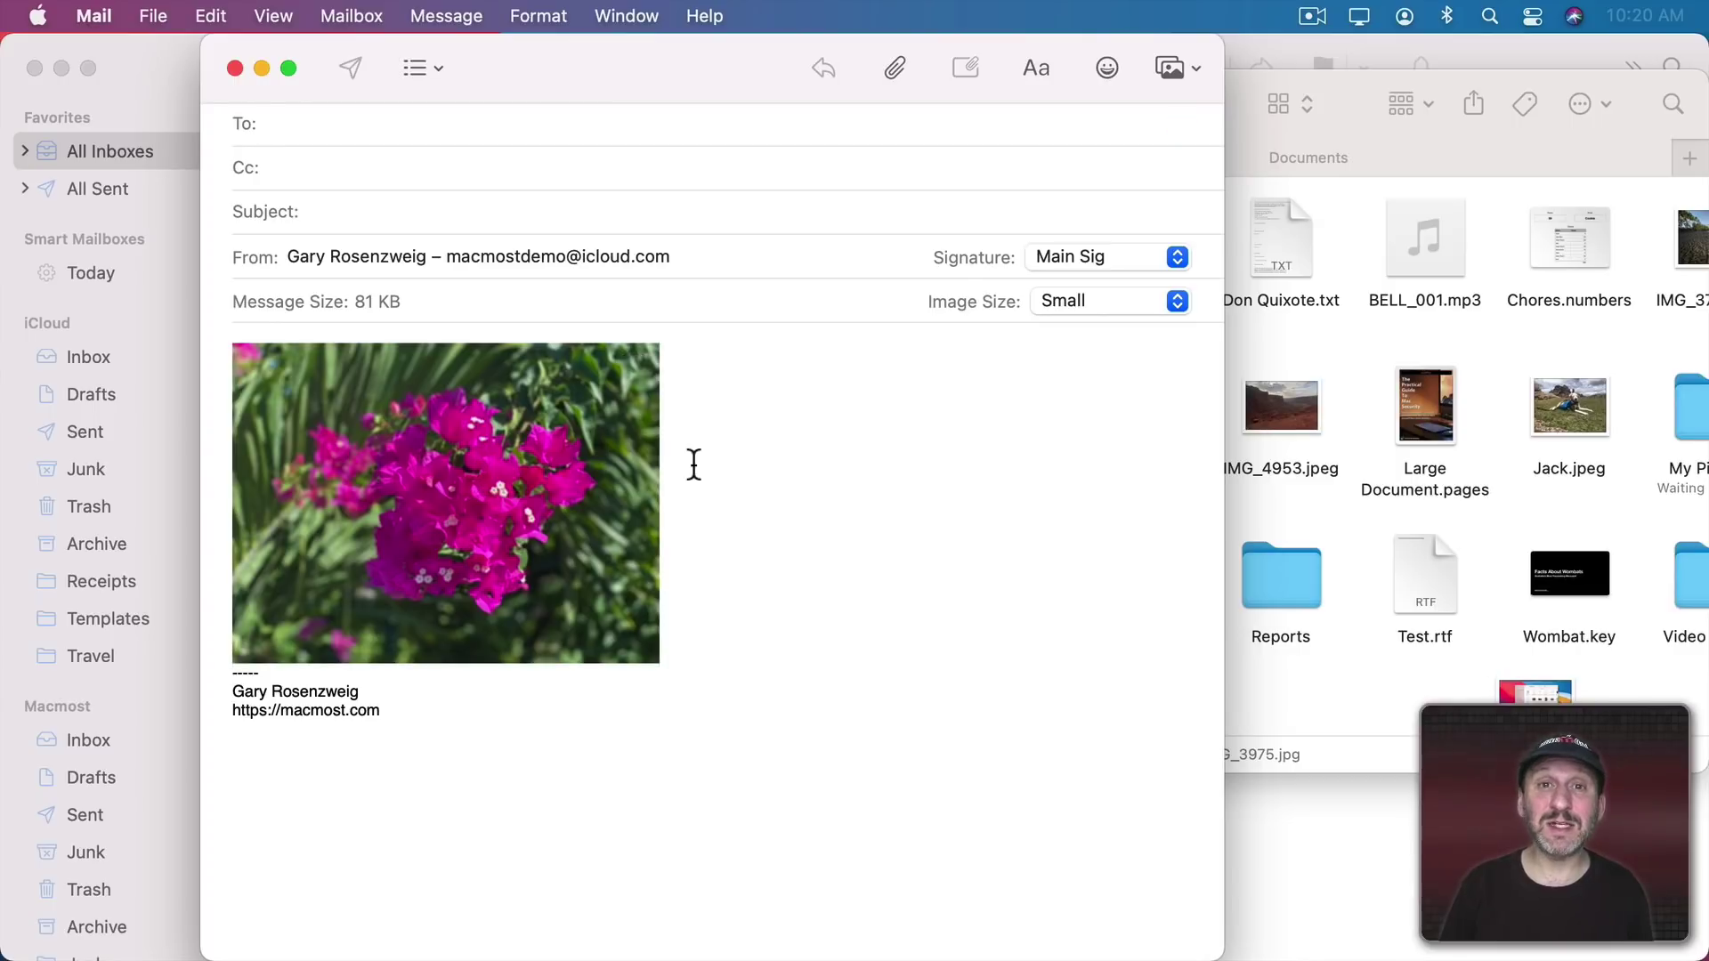
Step: Delete the flower photo, try a dragged-in screenshot at Small size, then undo it
key(BackSpace)
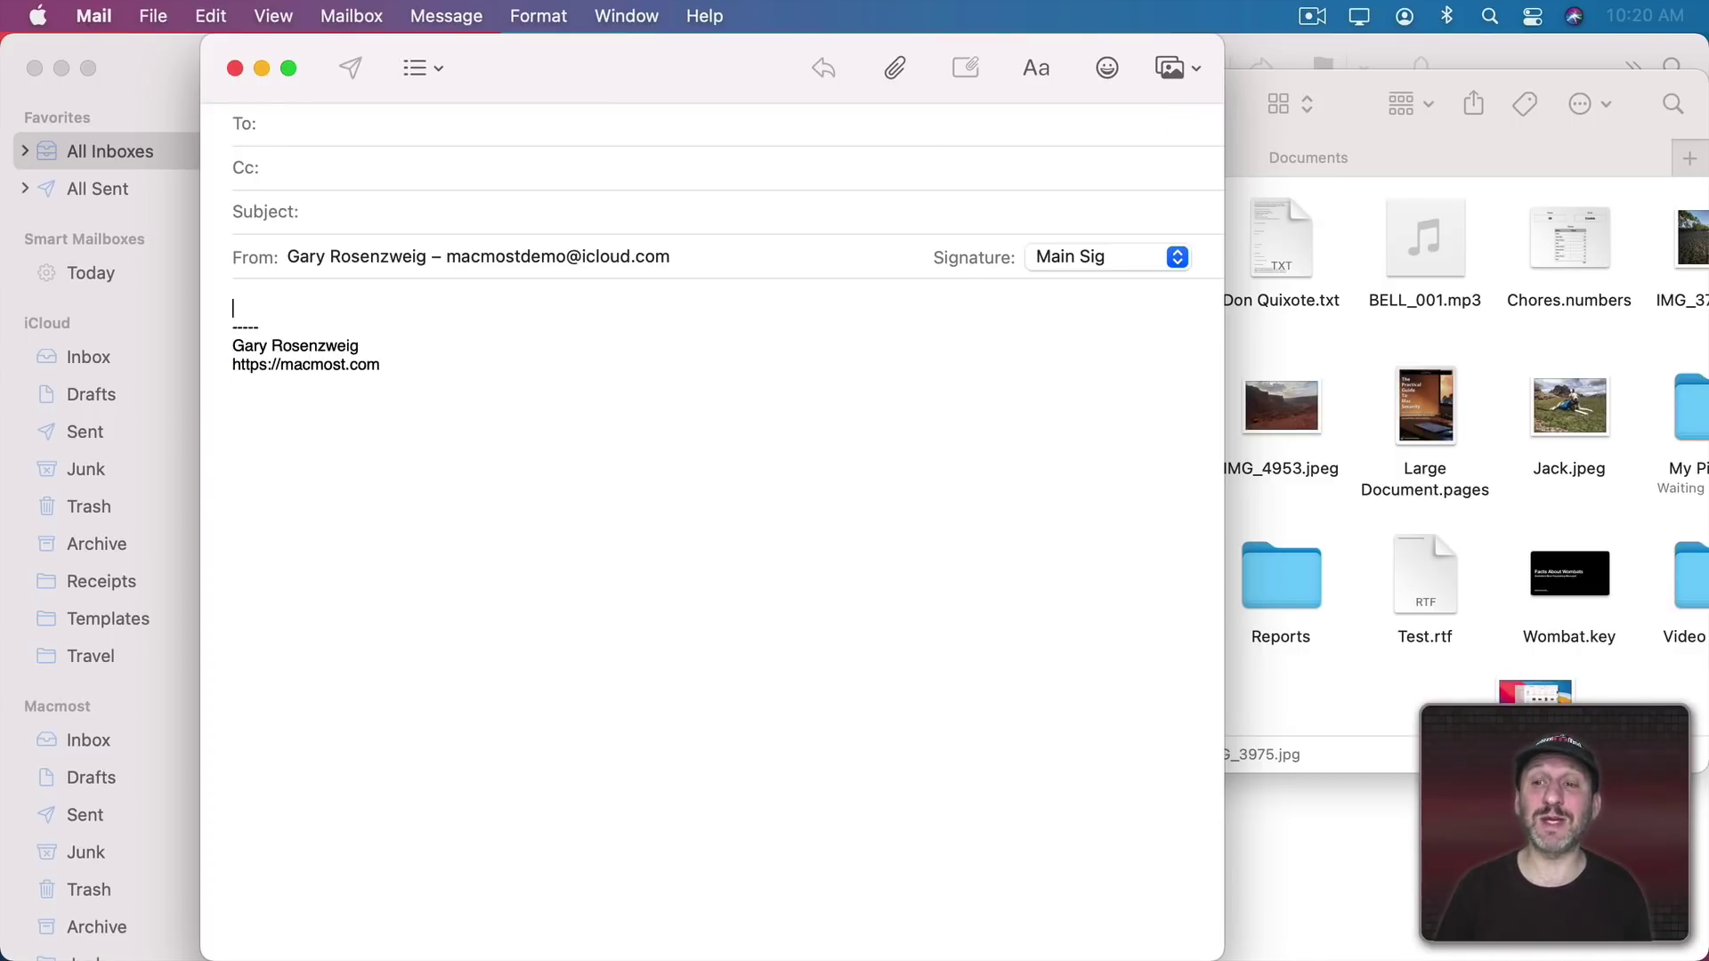
drag(1535, 686, 263, 305)
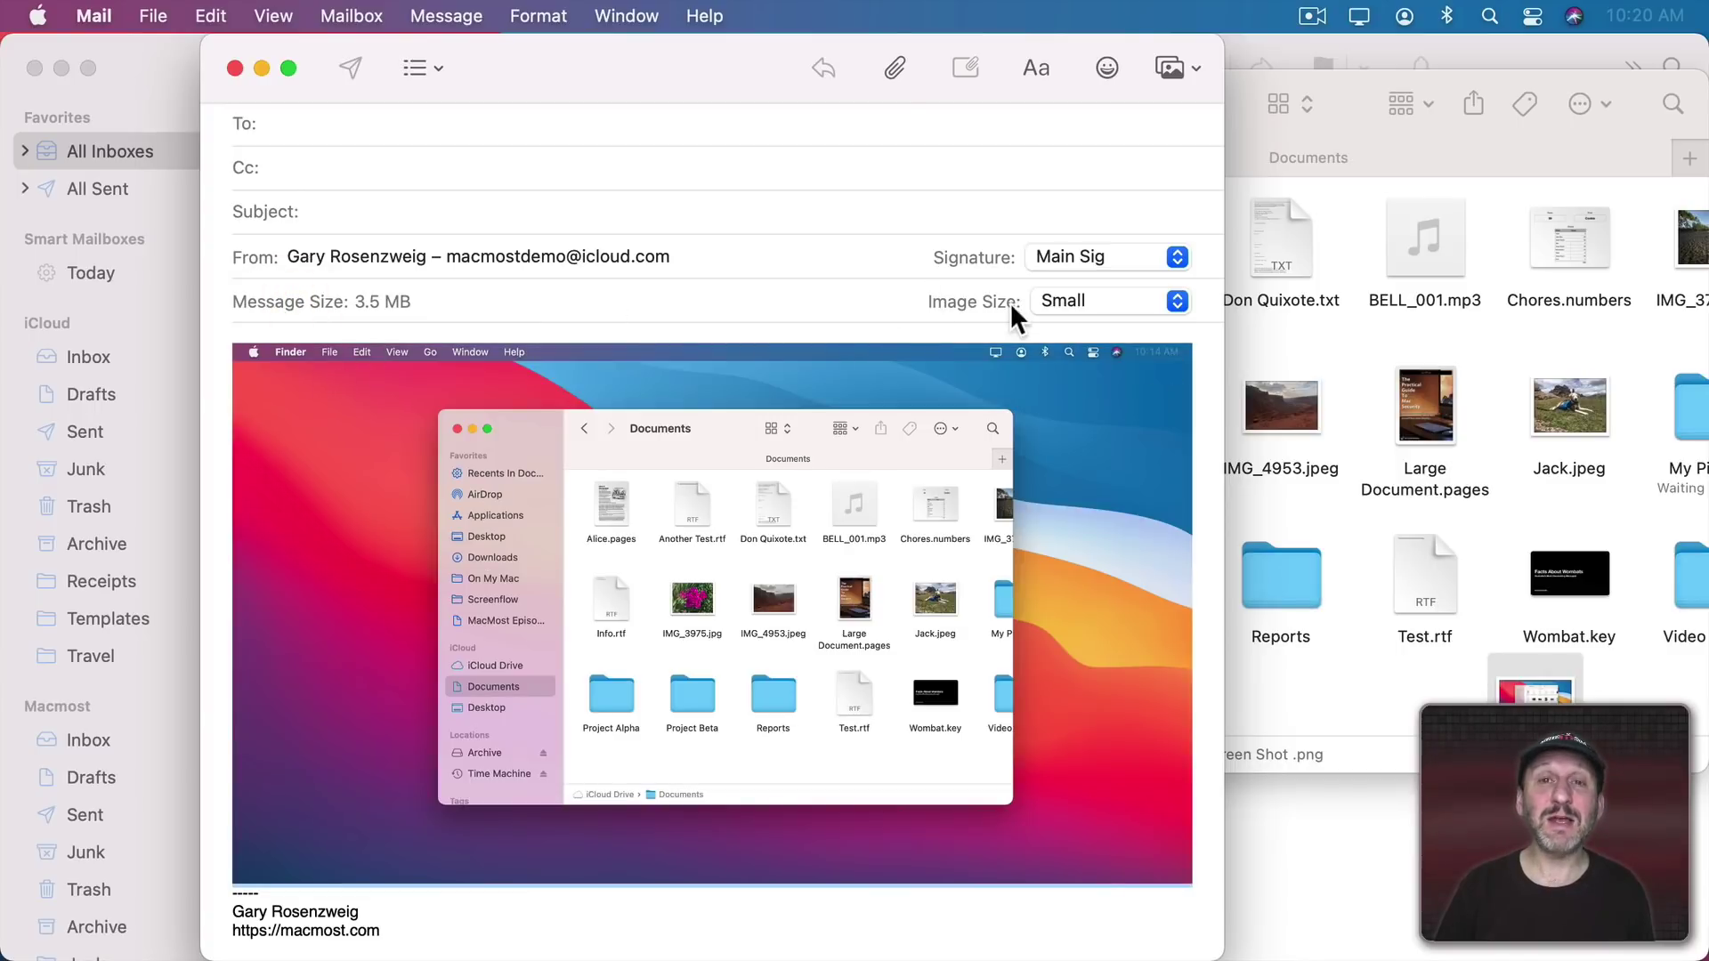
click(1103, 301)
click(1103, 301)
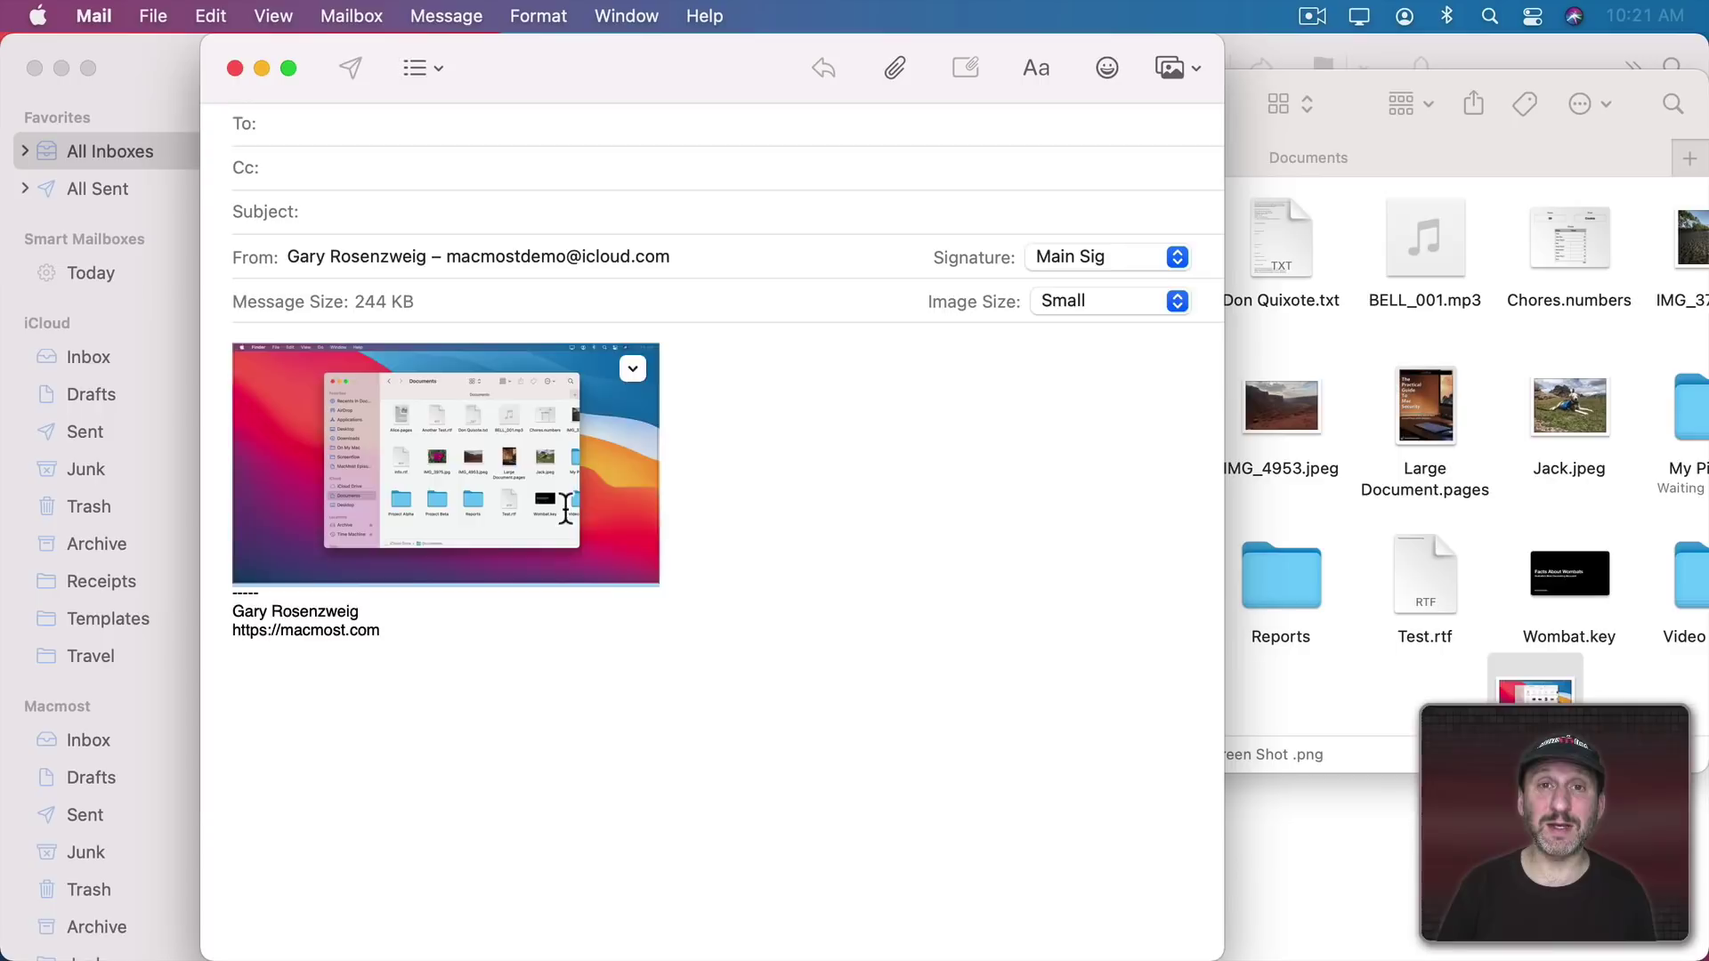
key(super+z)
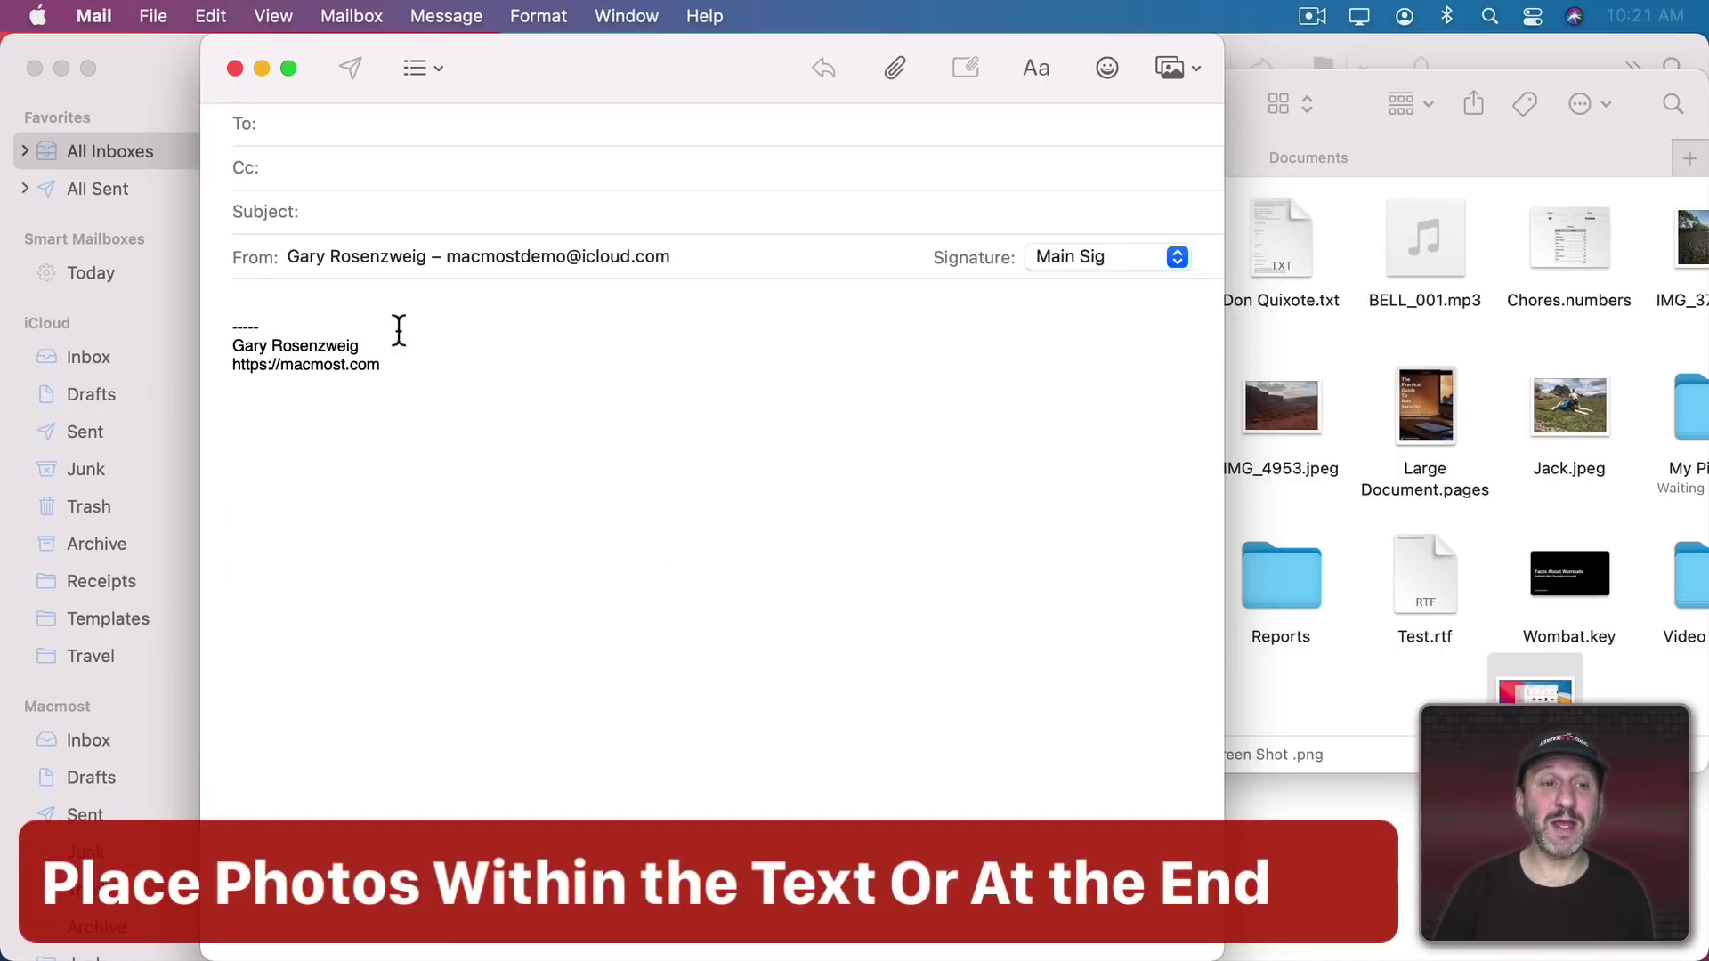
Step: Attach the IMG_3785.jpeg beach photo with the paperclip button (42 KB at Small)
click(890, 69)
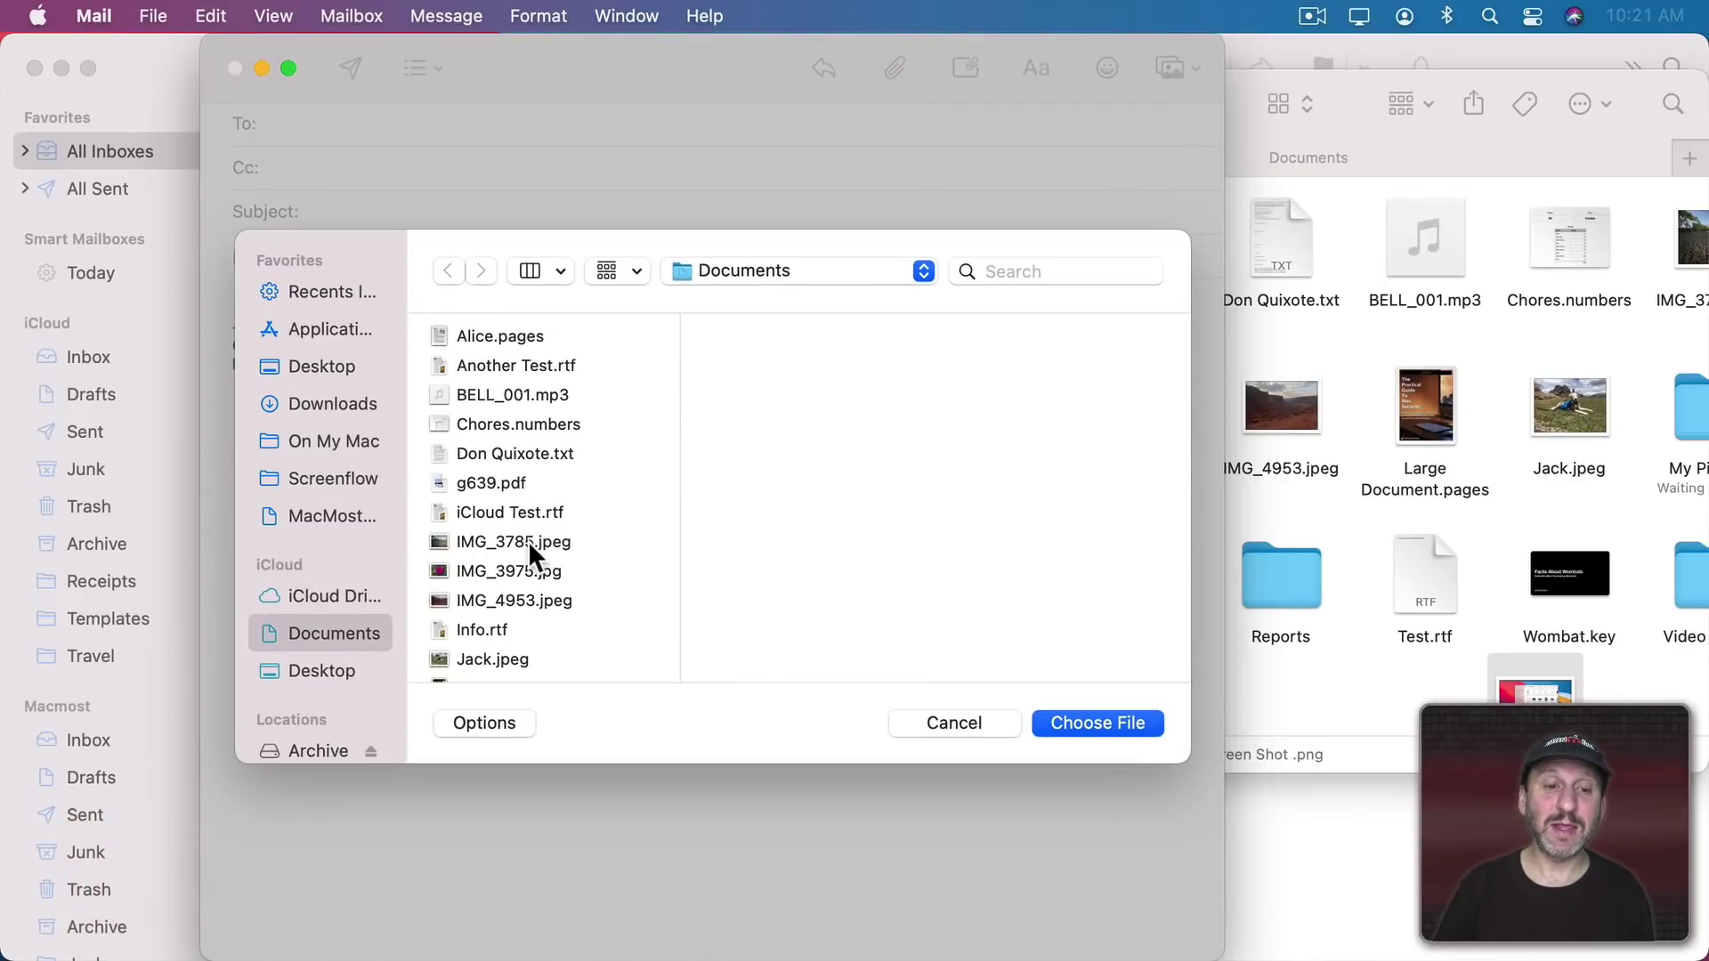
click(527, 541)
click(1093, 723)
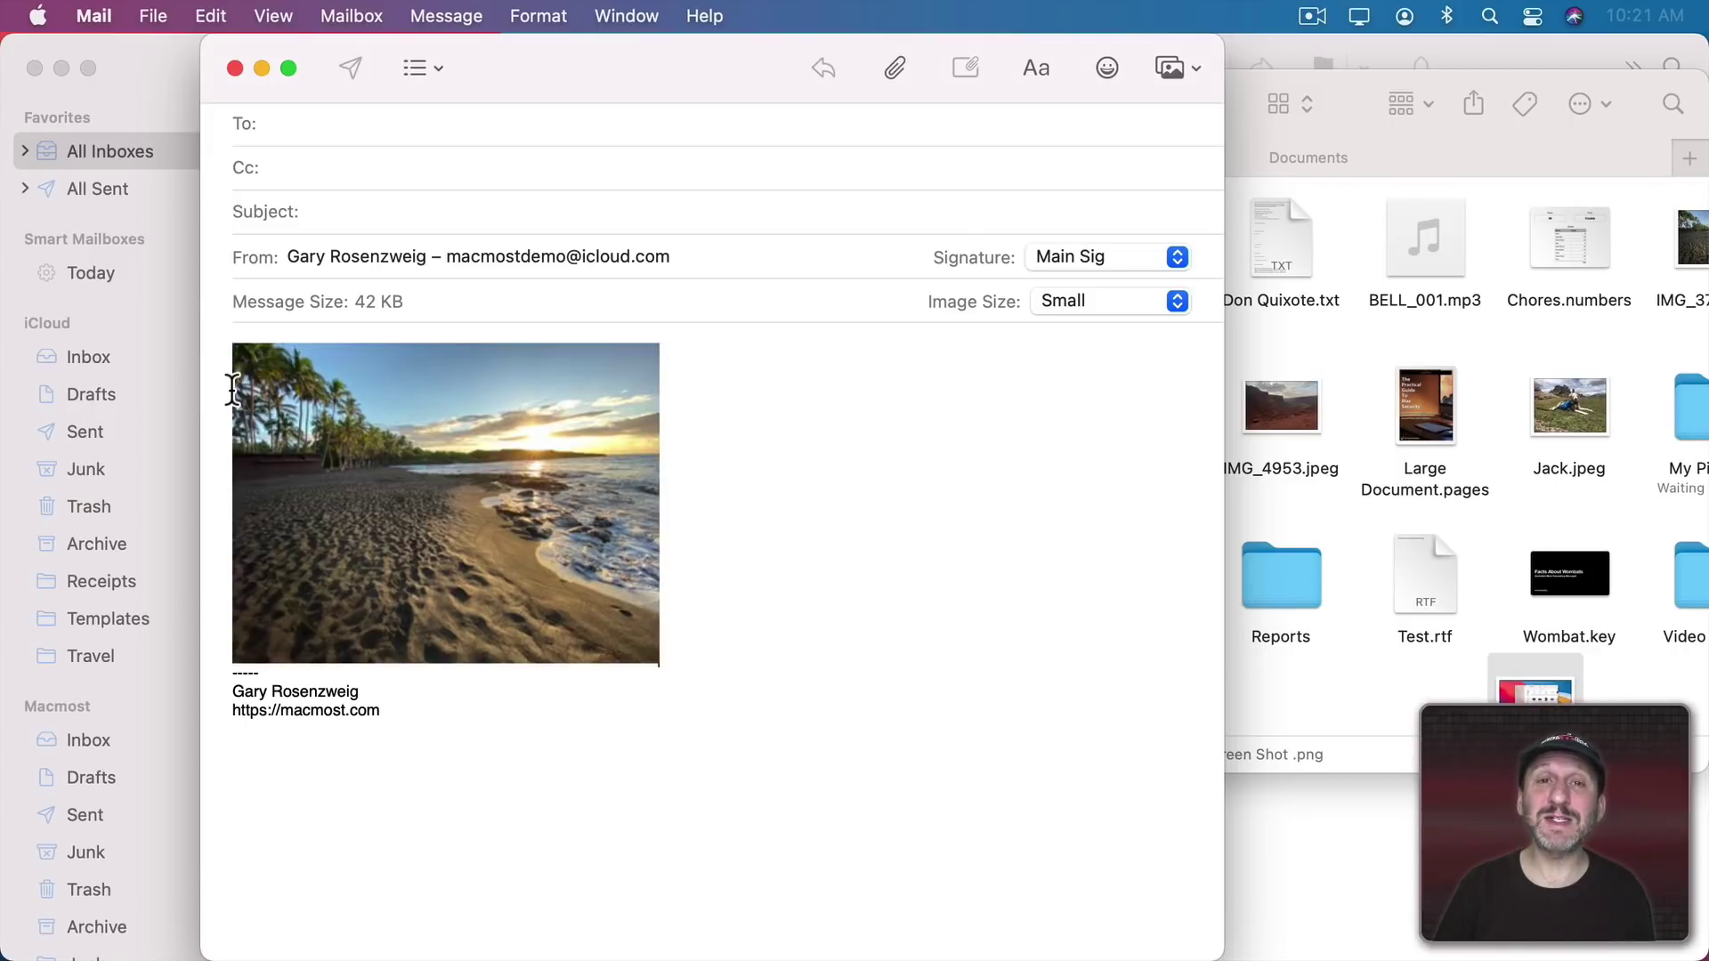
click(728, 444)
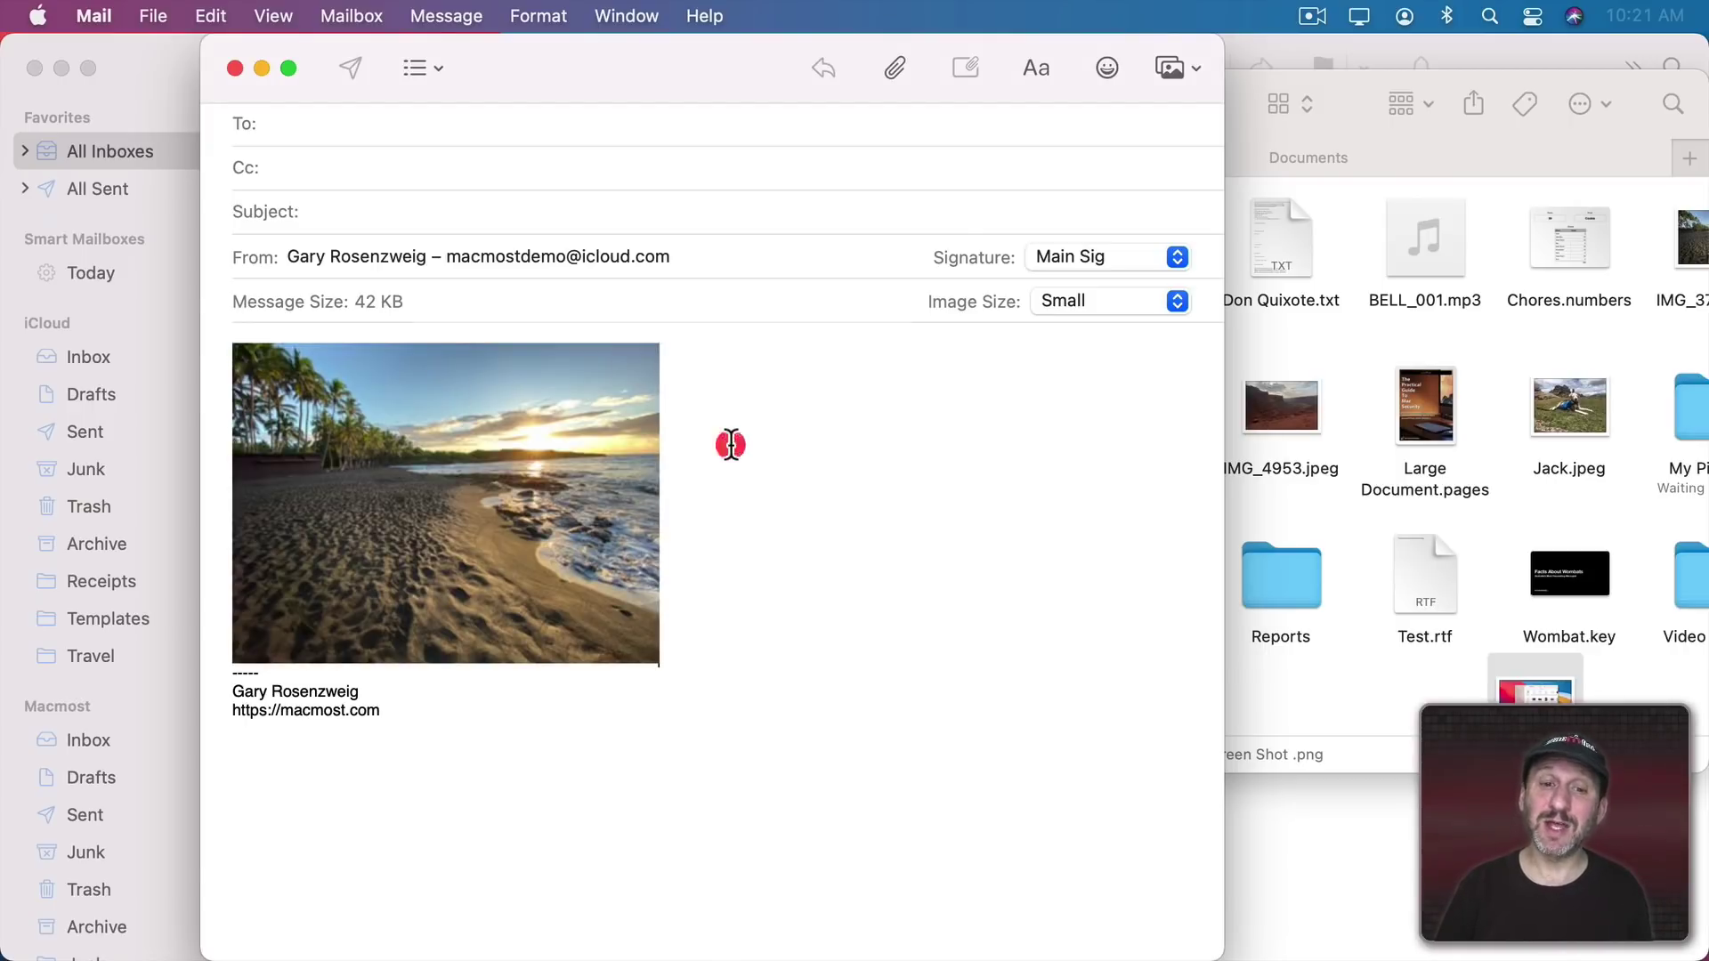
Step: Delete the beach photo, enable Insert Attachments at End, and drag in IMG_4953.jpeg
key(BackSpace)
click(212, 16)
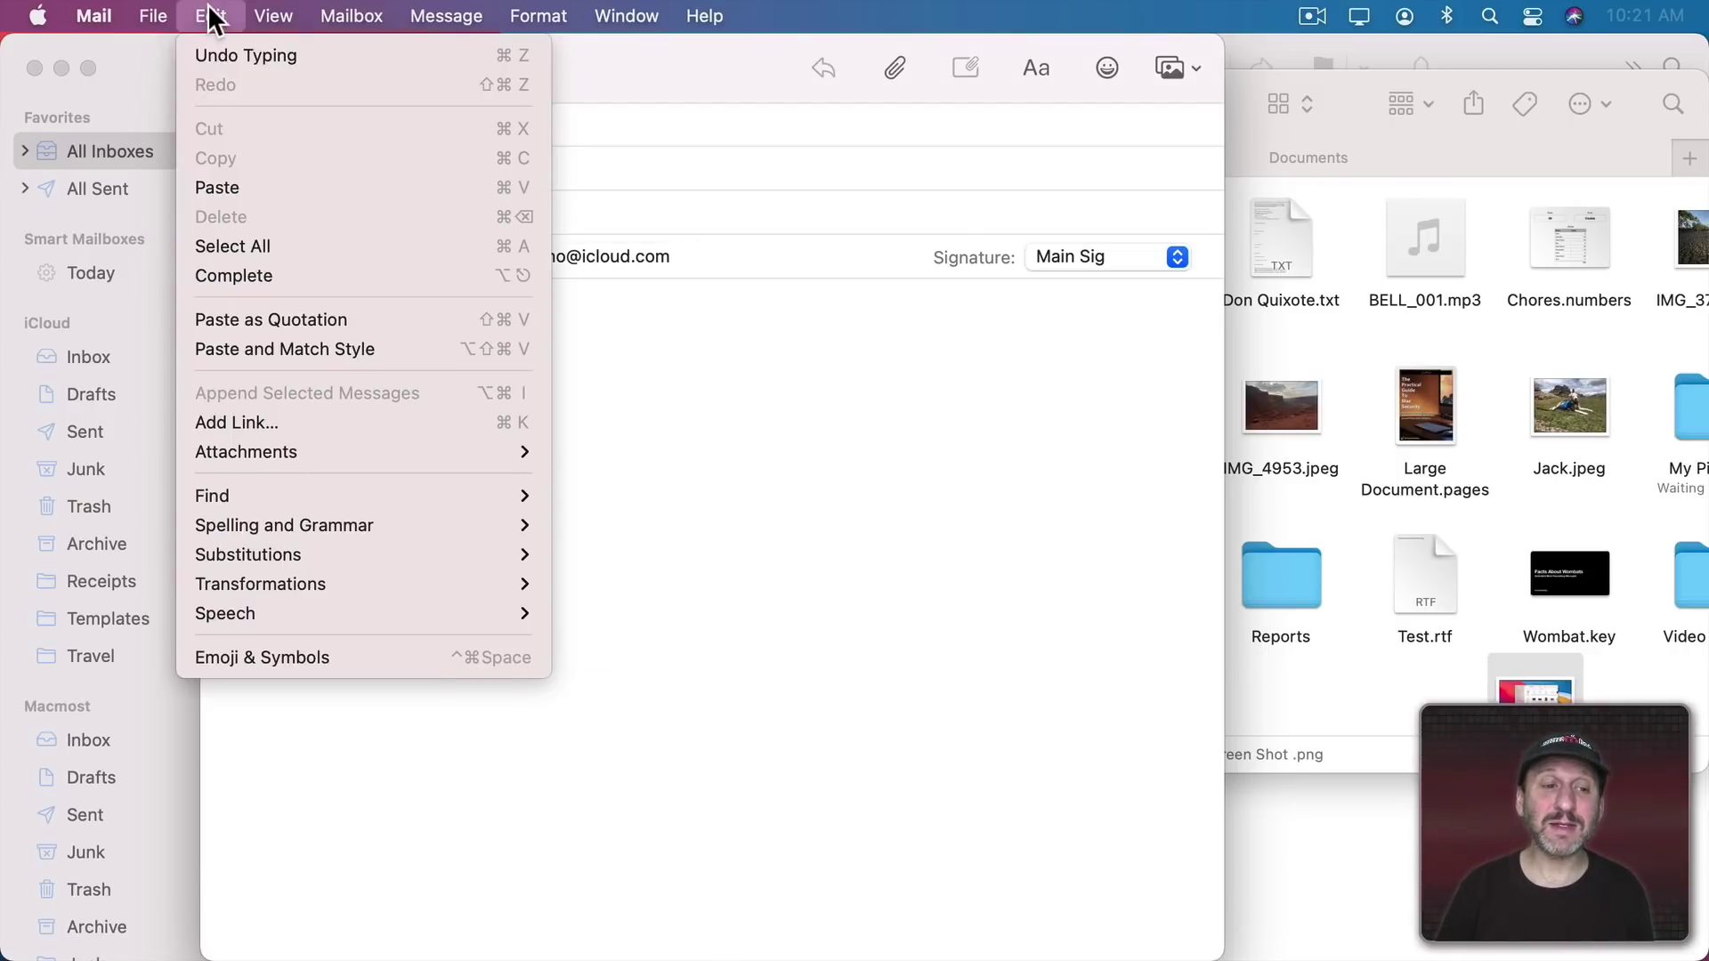
mouse_move(398, 460)
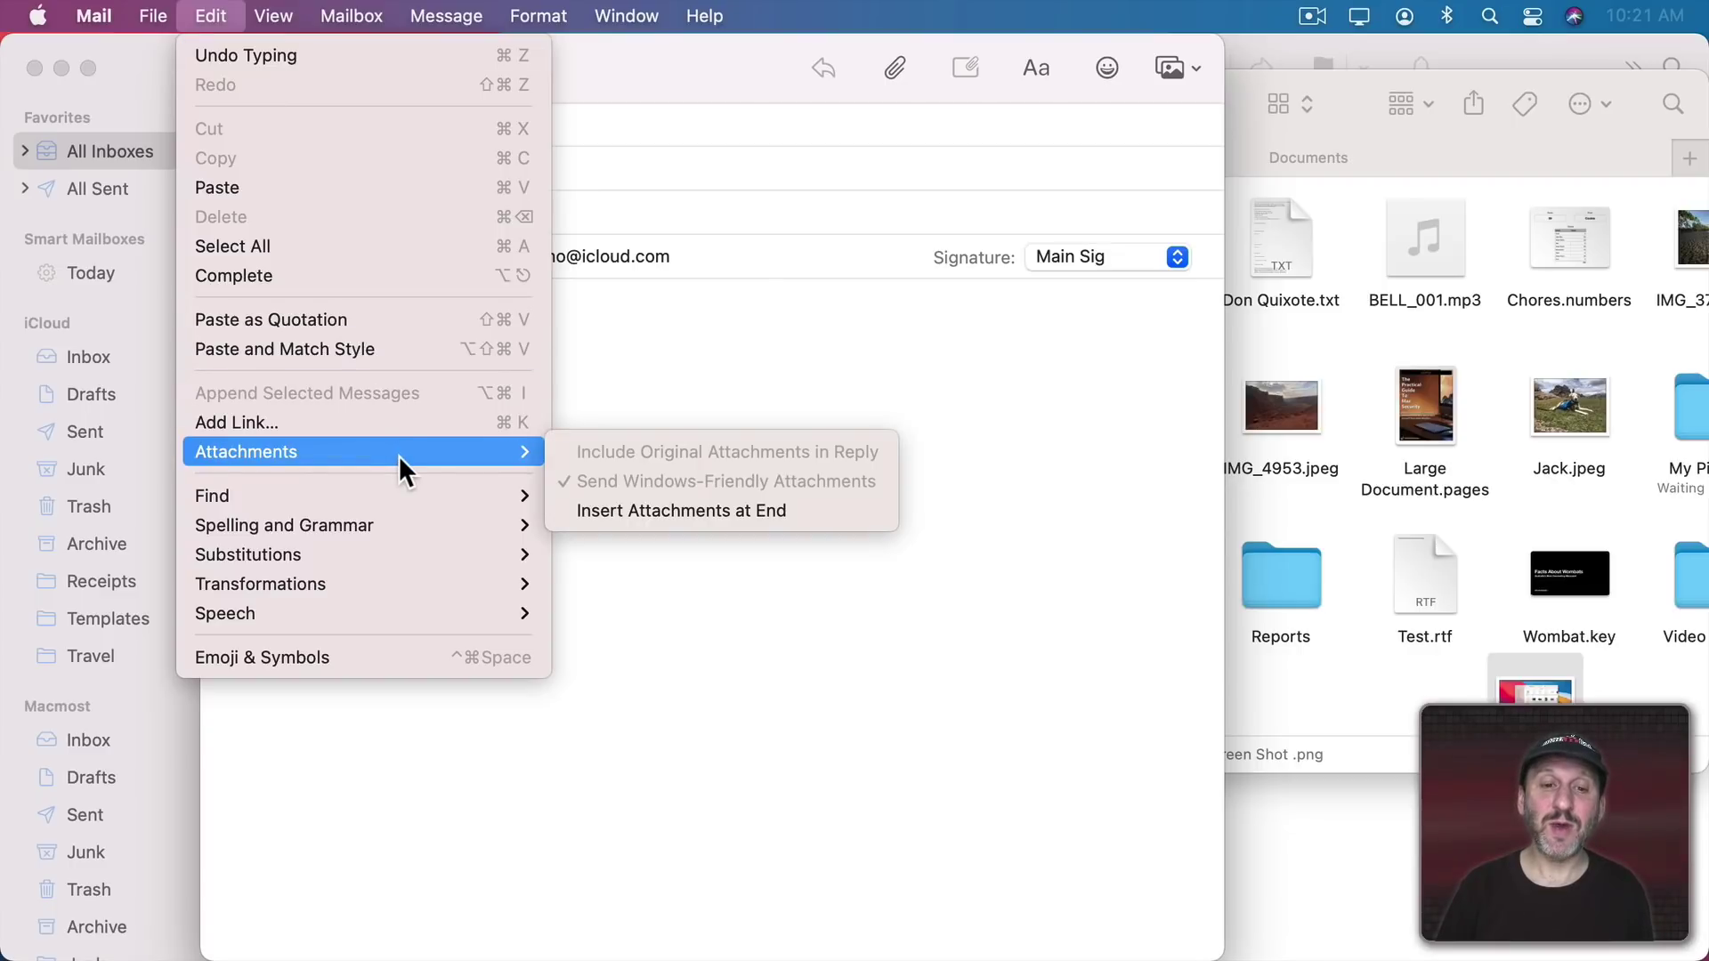
click(594, 513)
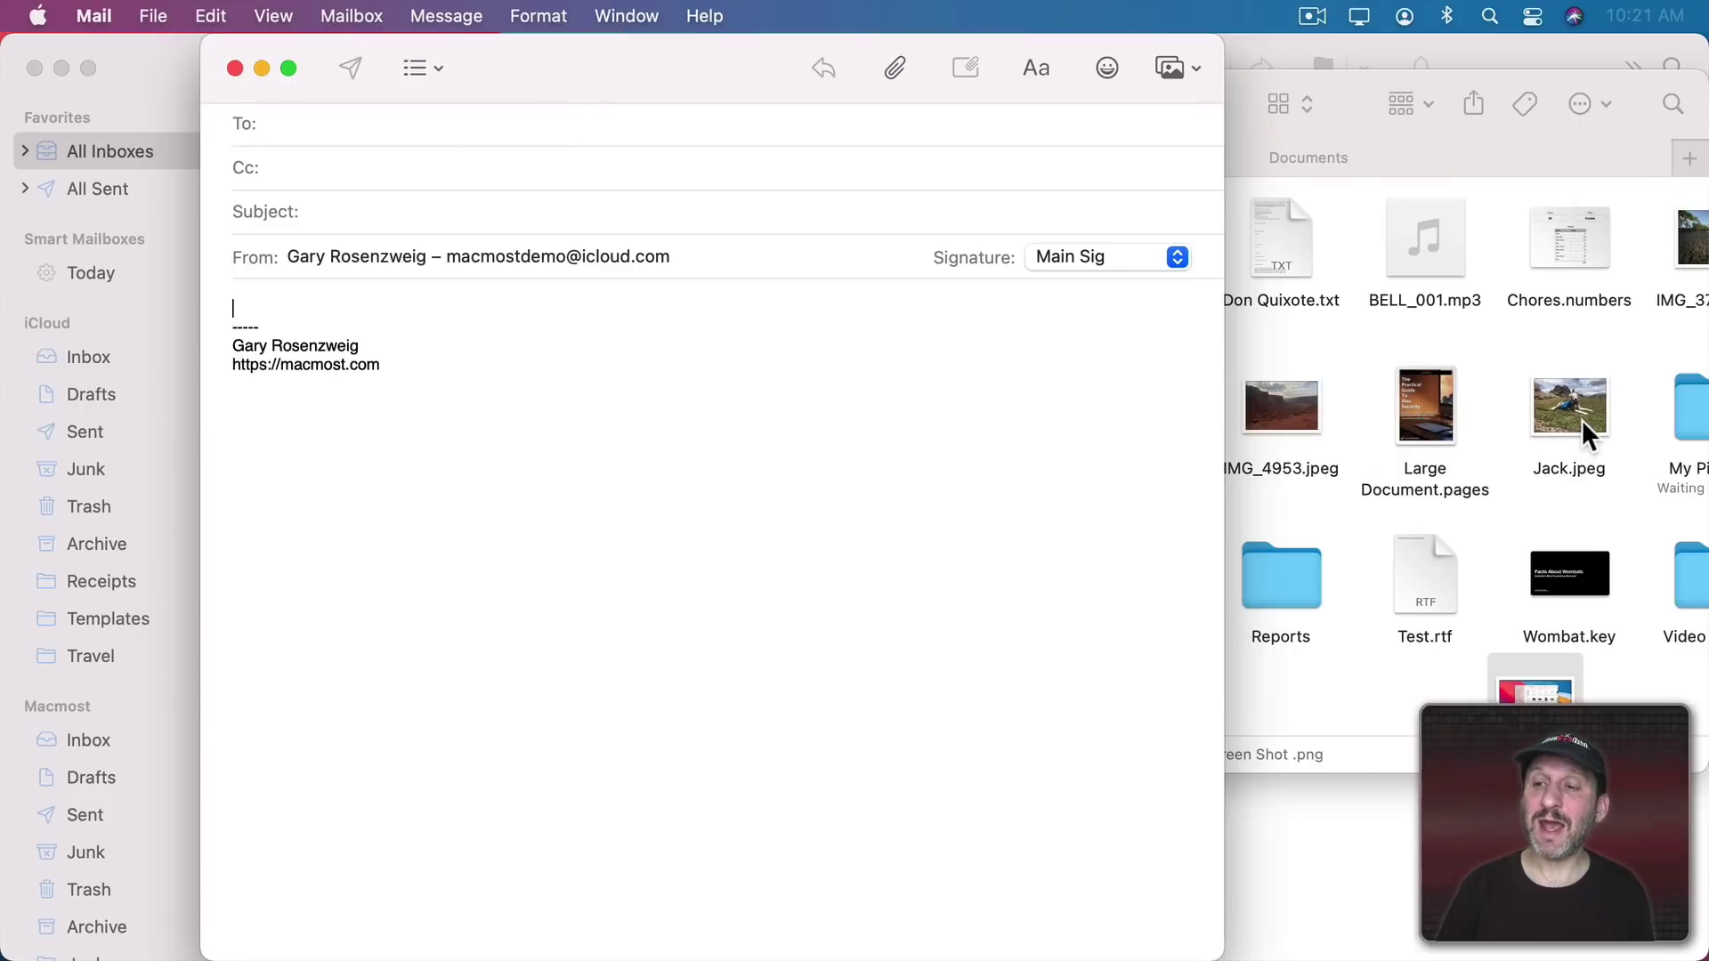
drag(1286, 407, 290, 299)
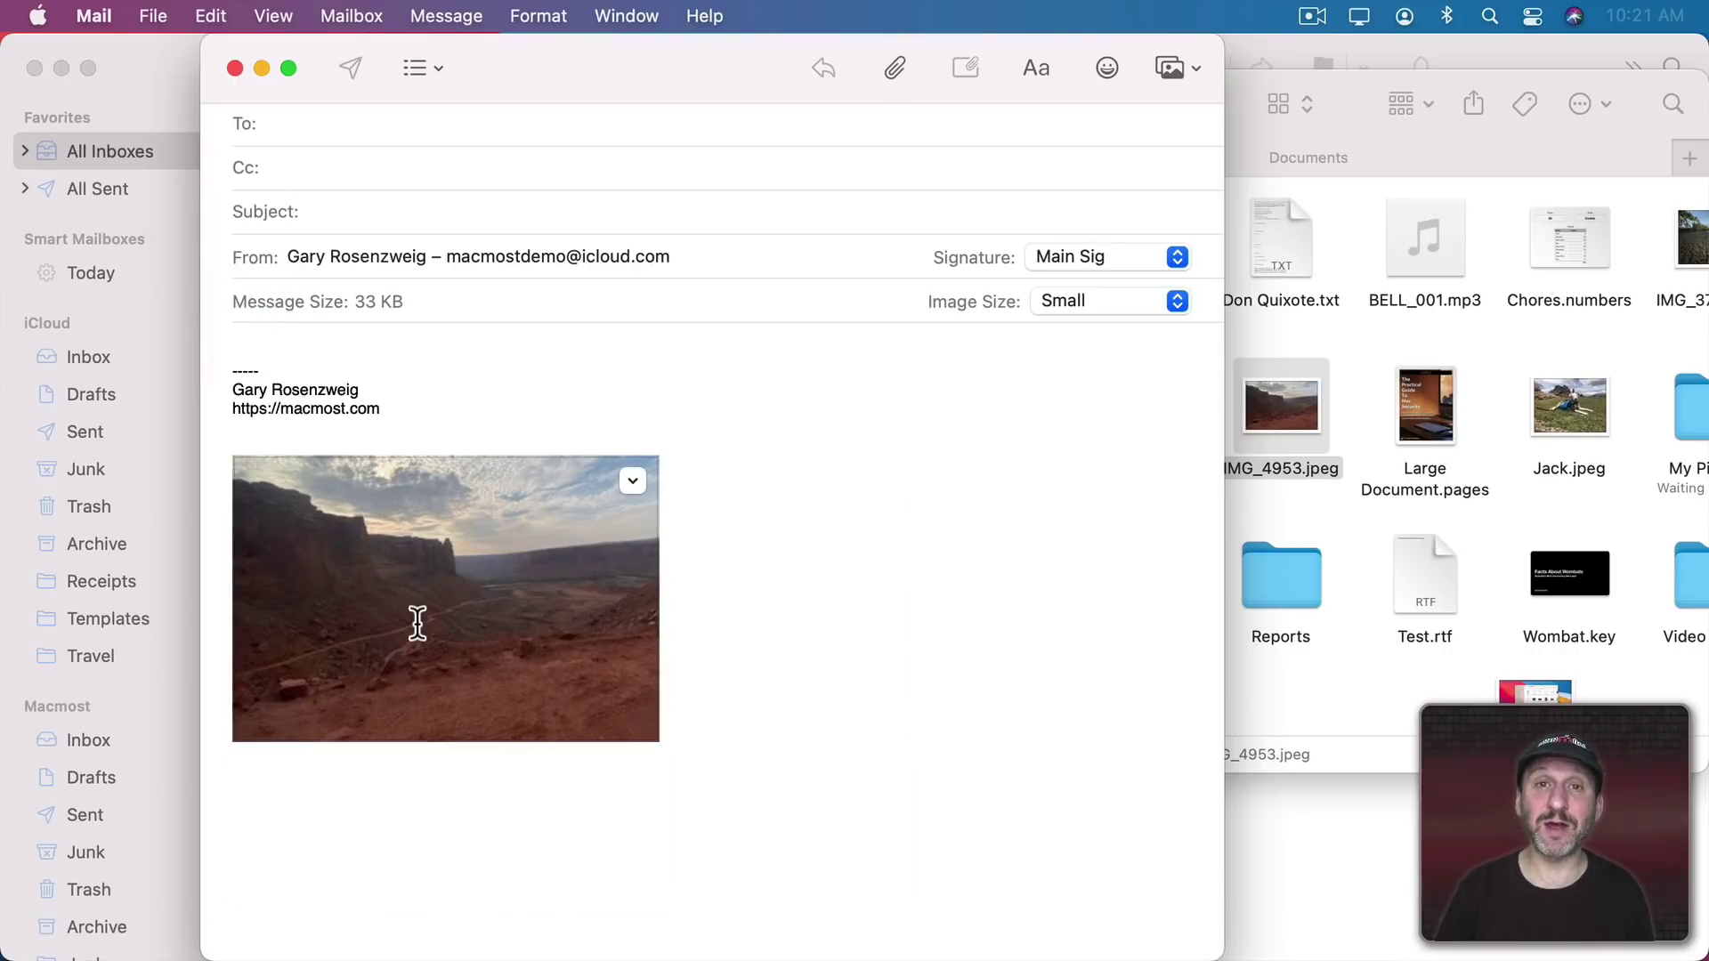
Step: Uncheck Edit > Attachments > Insert Attachments at End
click(211, 16)
mouse_move(356, 451)
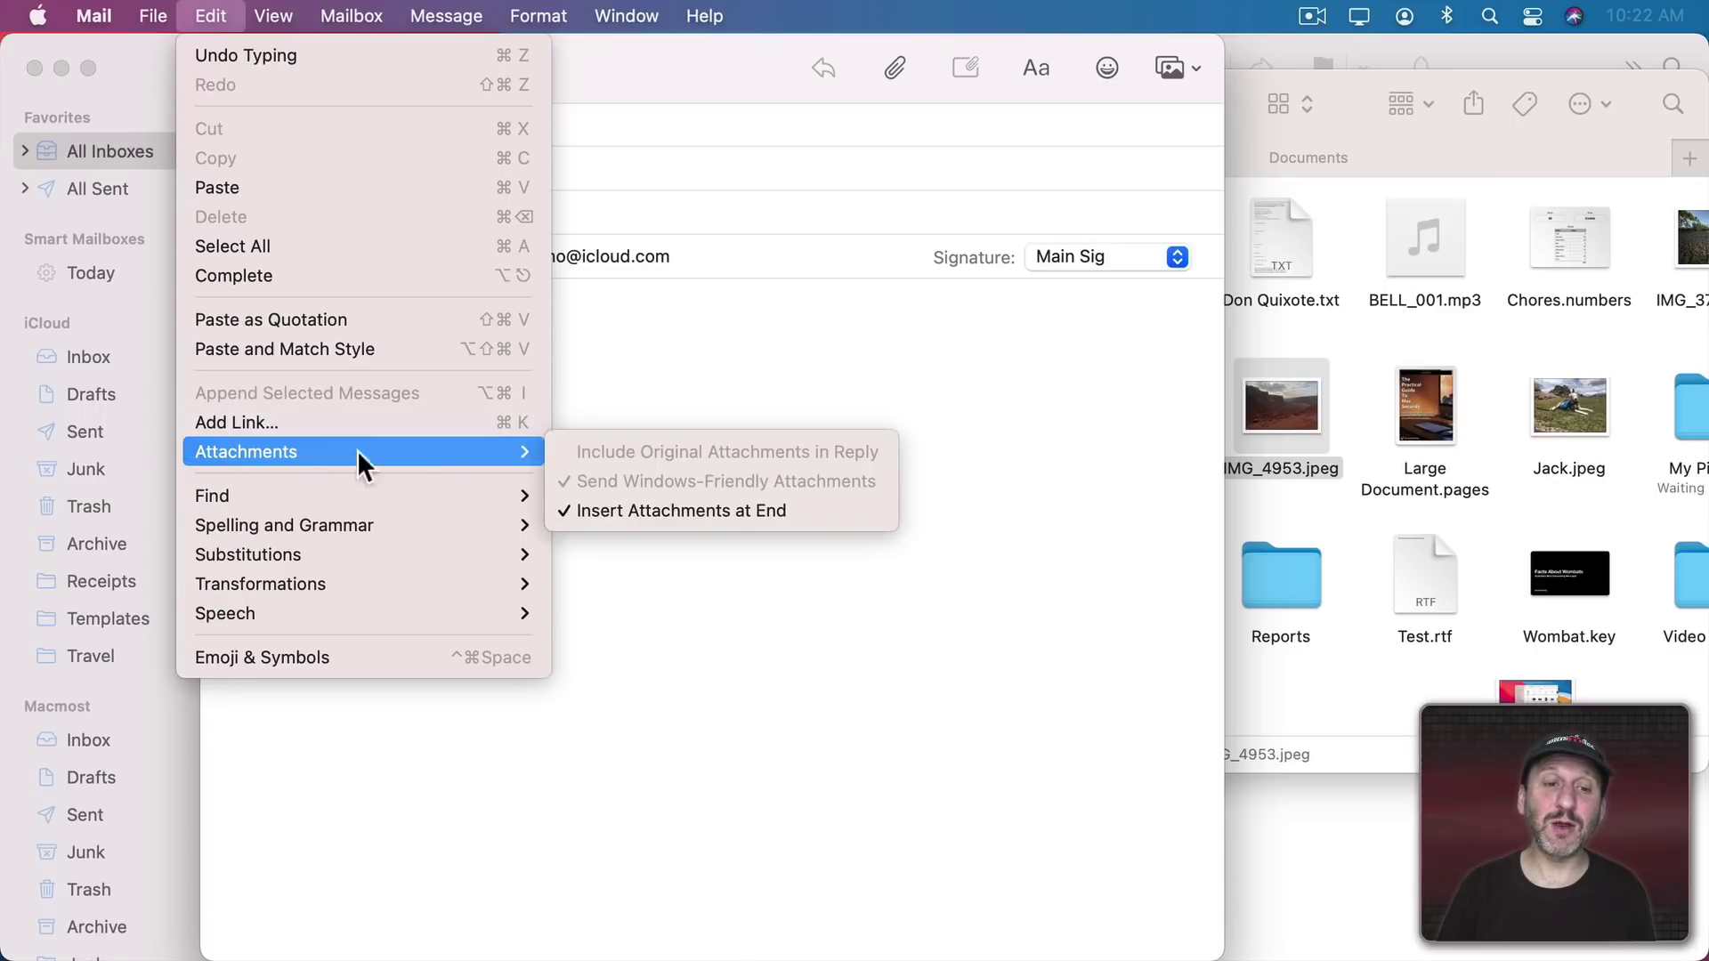
click(634, 509)
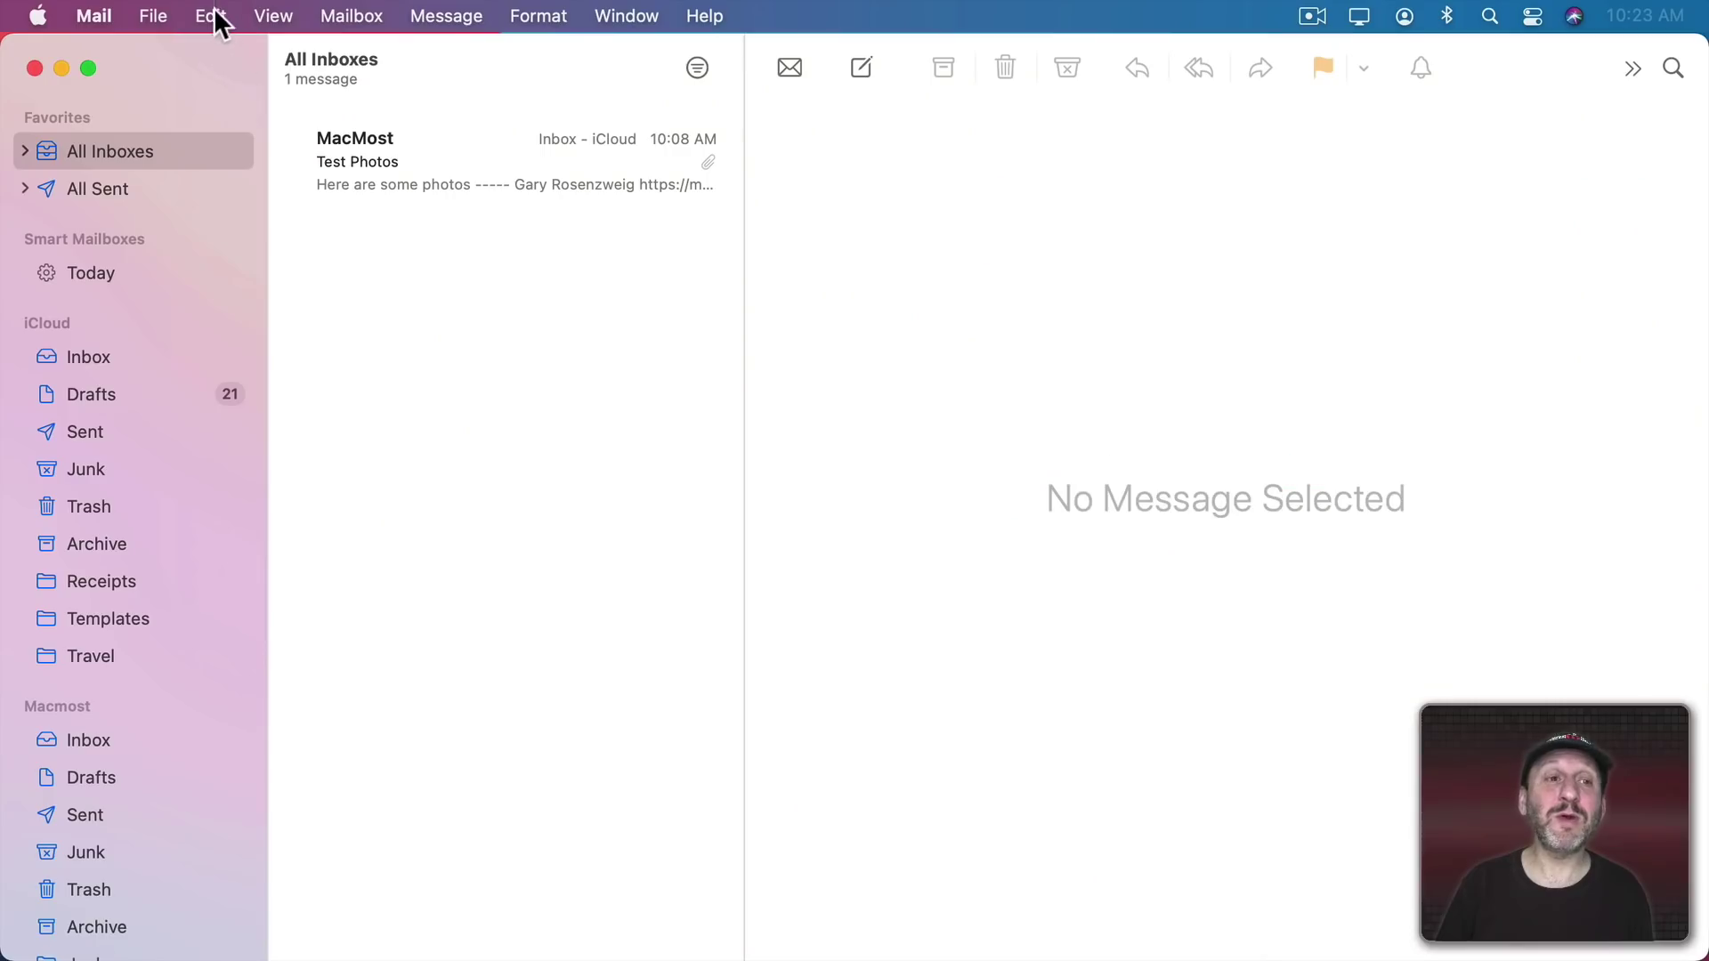
click(215, 13)
mouse_move(328, 445)
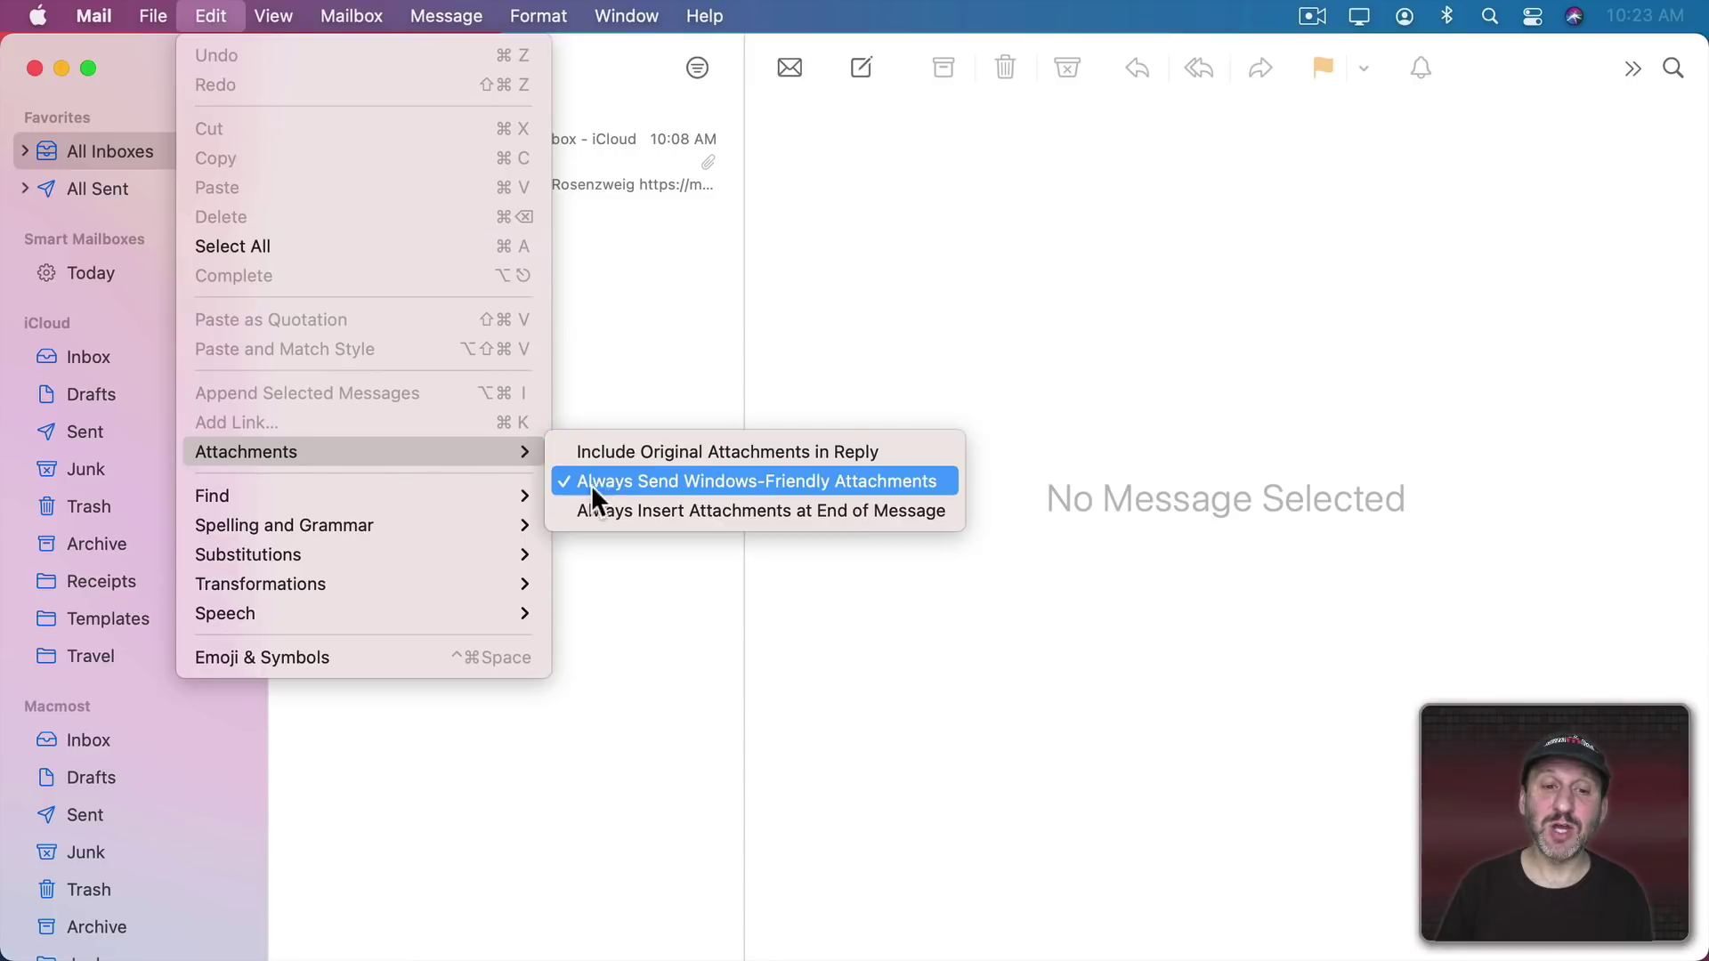
click(792, 481)
click(853, 73)
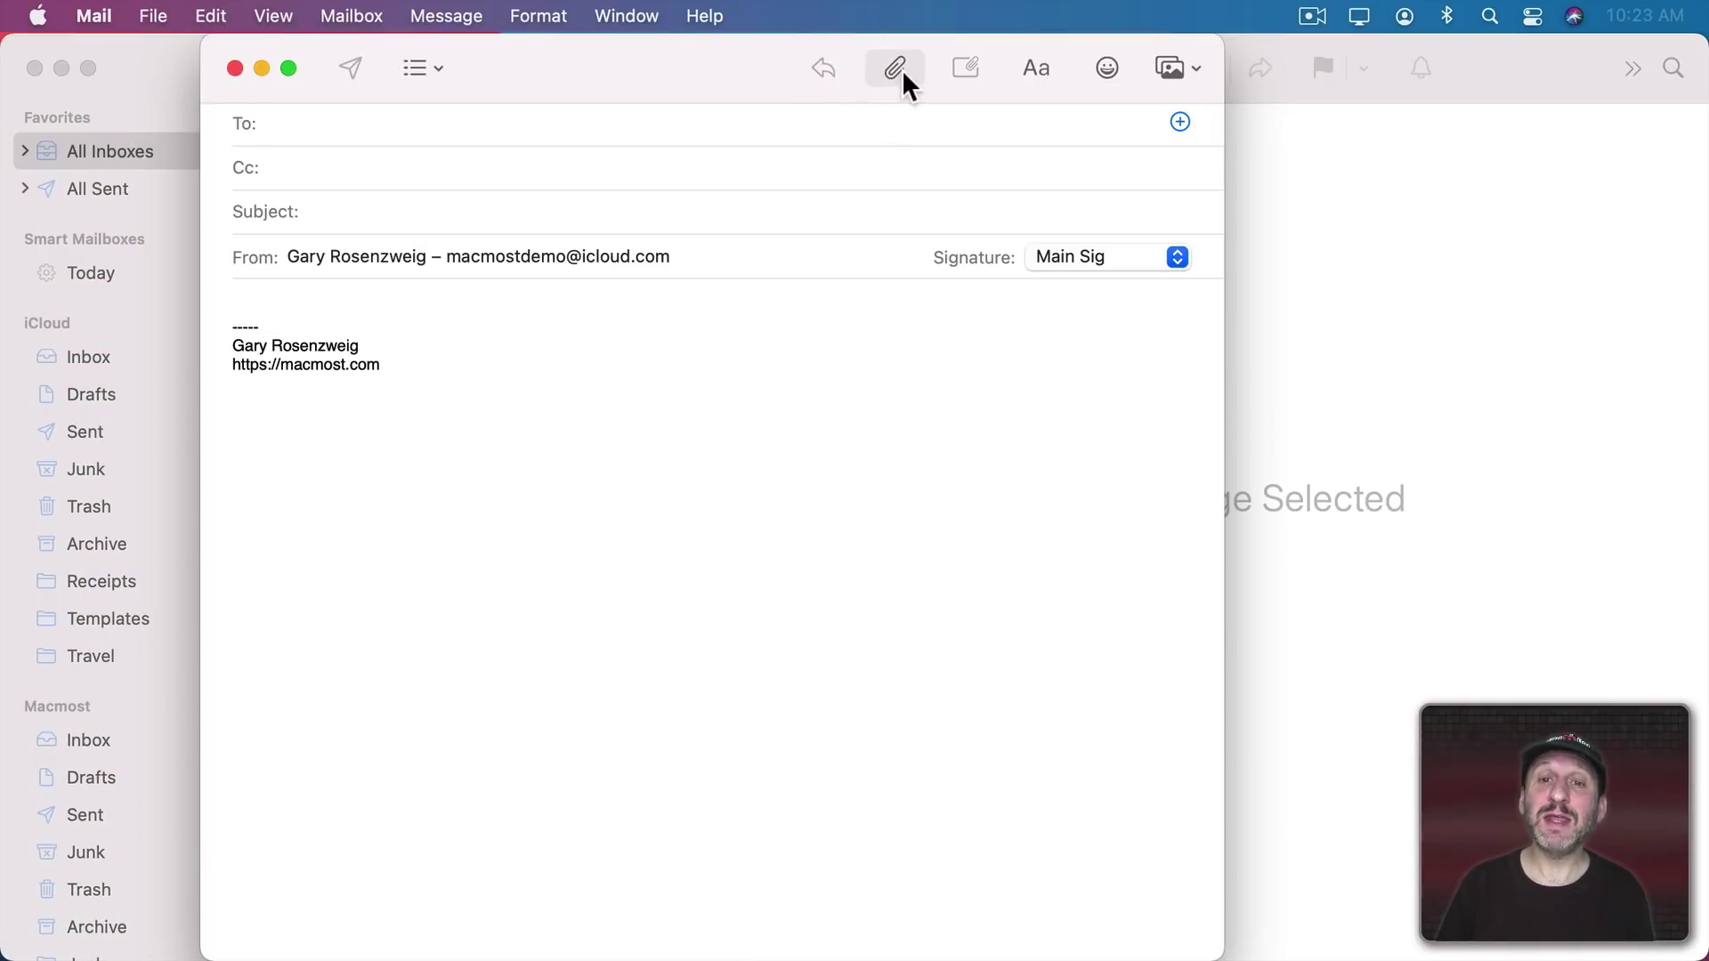
click(897, 69)
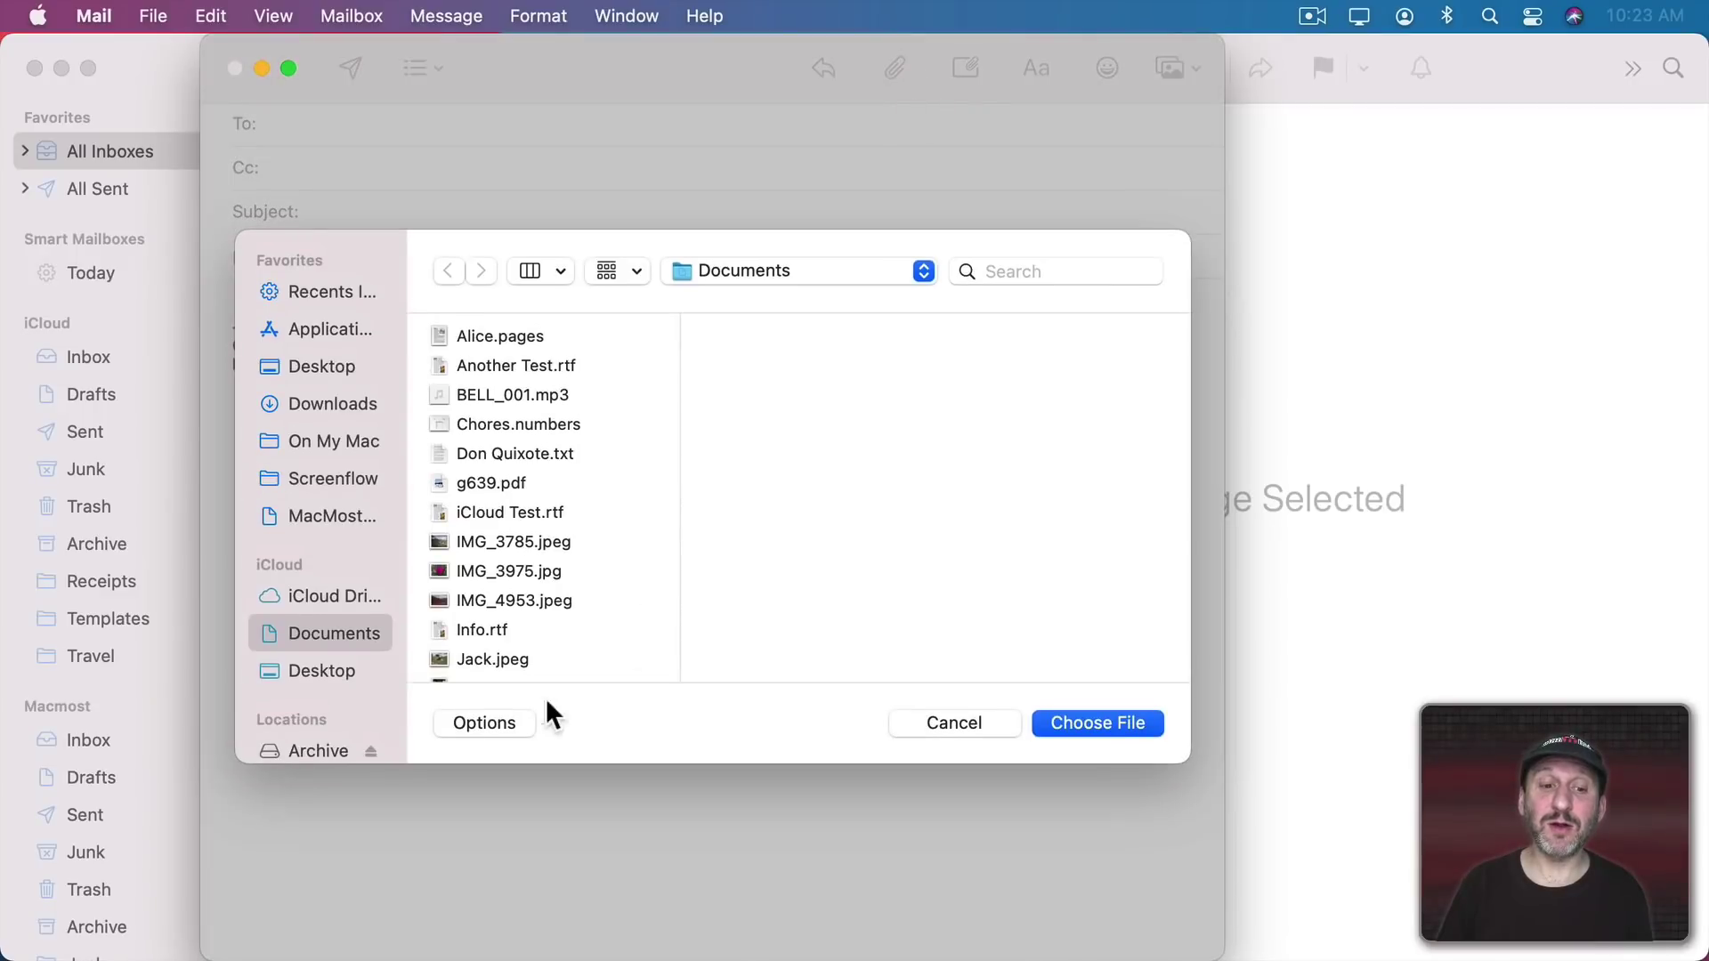
click(498, 722)
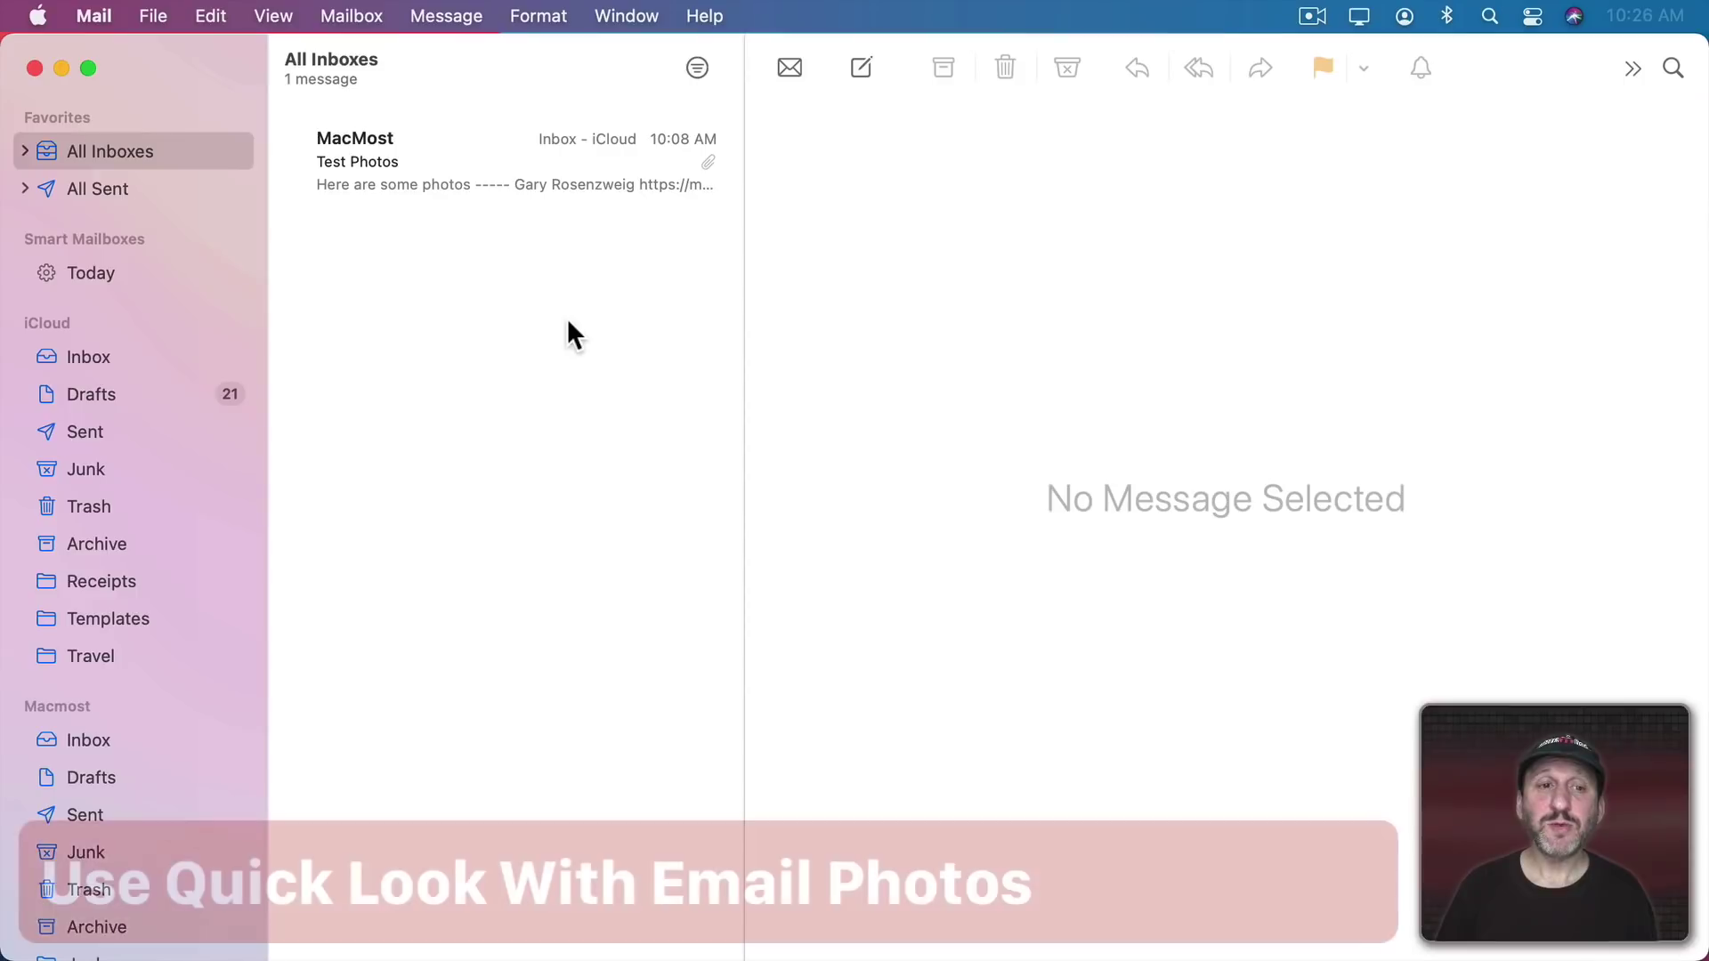
Step: Open the Test Photos message and Quick Look the beach photo, briefly viewing it full screen
click(456, 178)
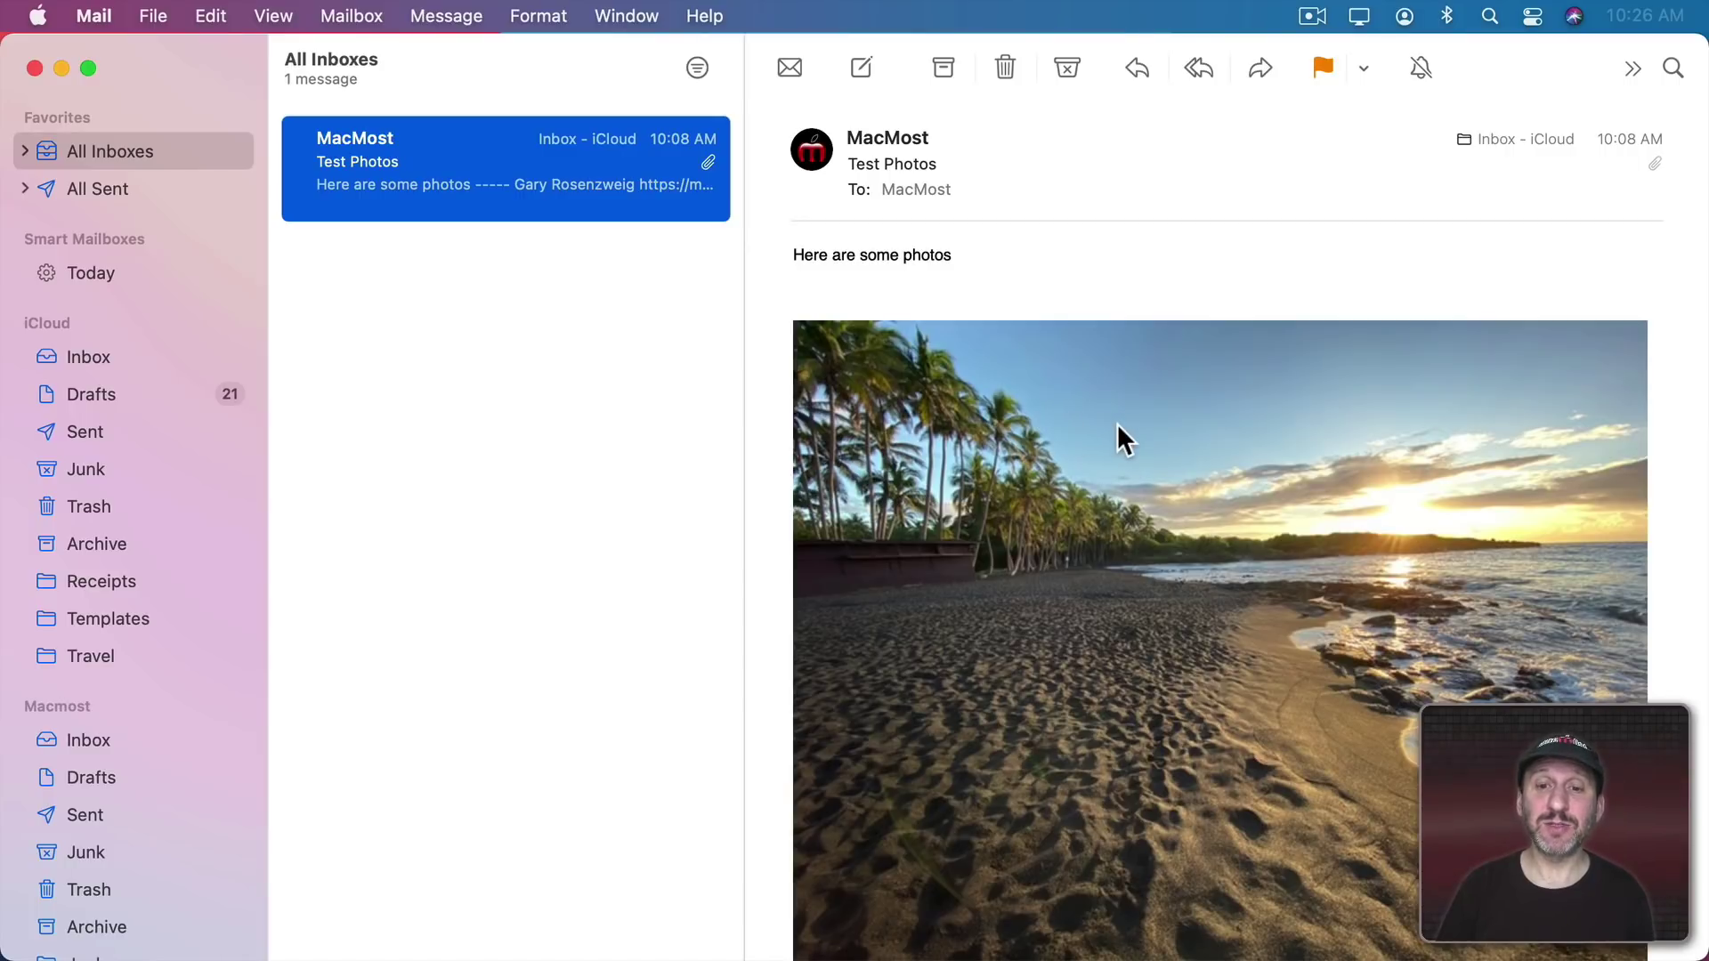
click(1070, 515)
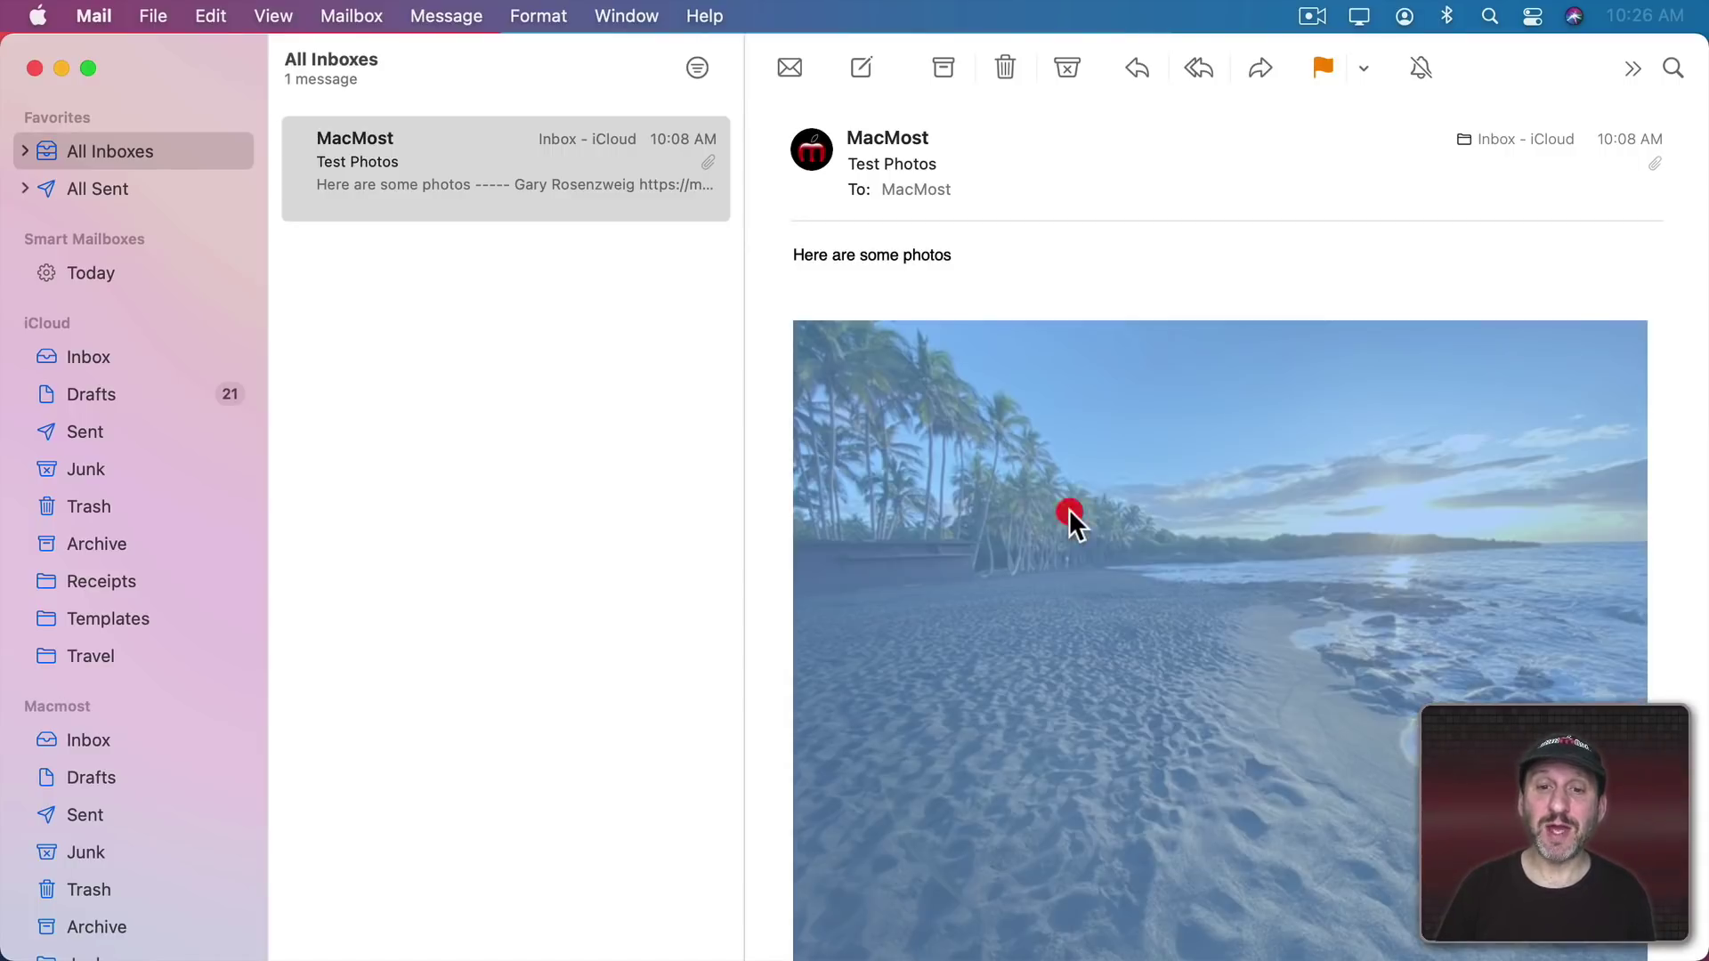
key(space)
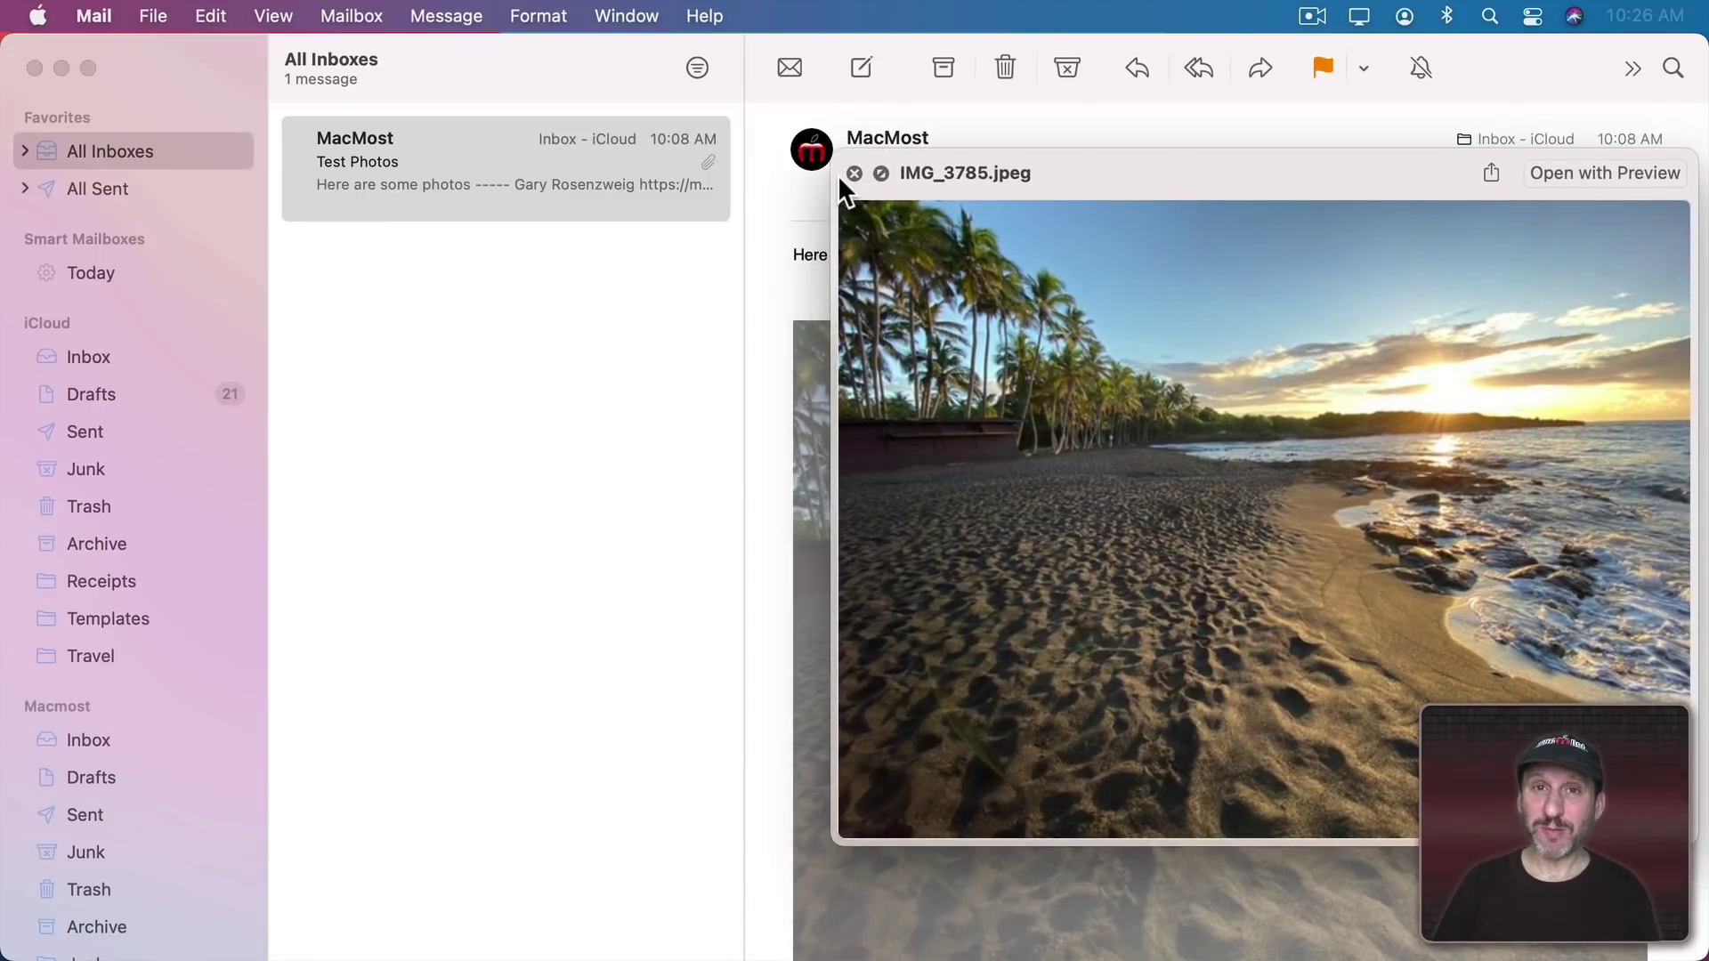
drag(834, 154, 2, 36)
click(51, 61)
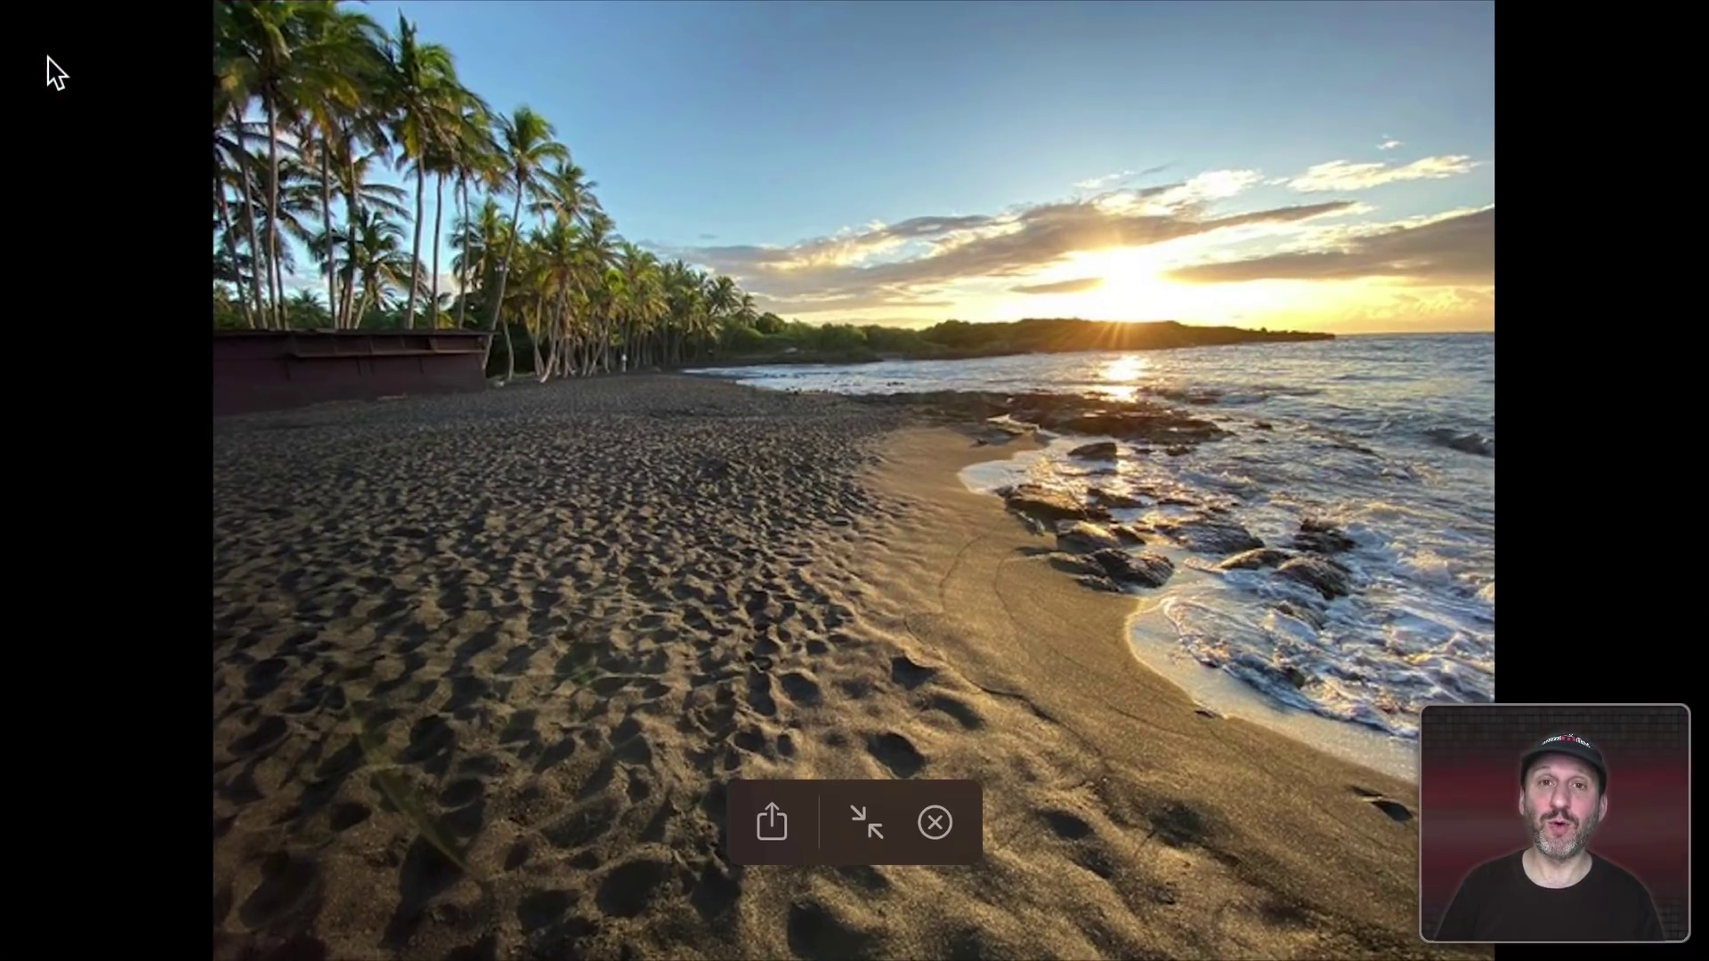
key(Escape)
key(Escape)
Step: Select the whole message and browse all three photos together in Quick Look, then close it
key(cmd+a)
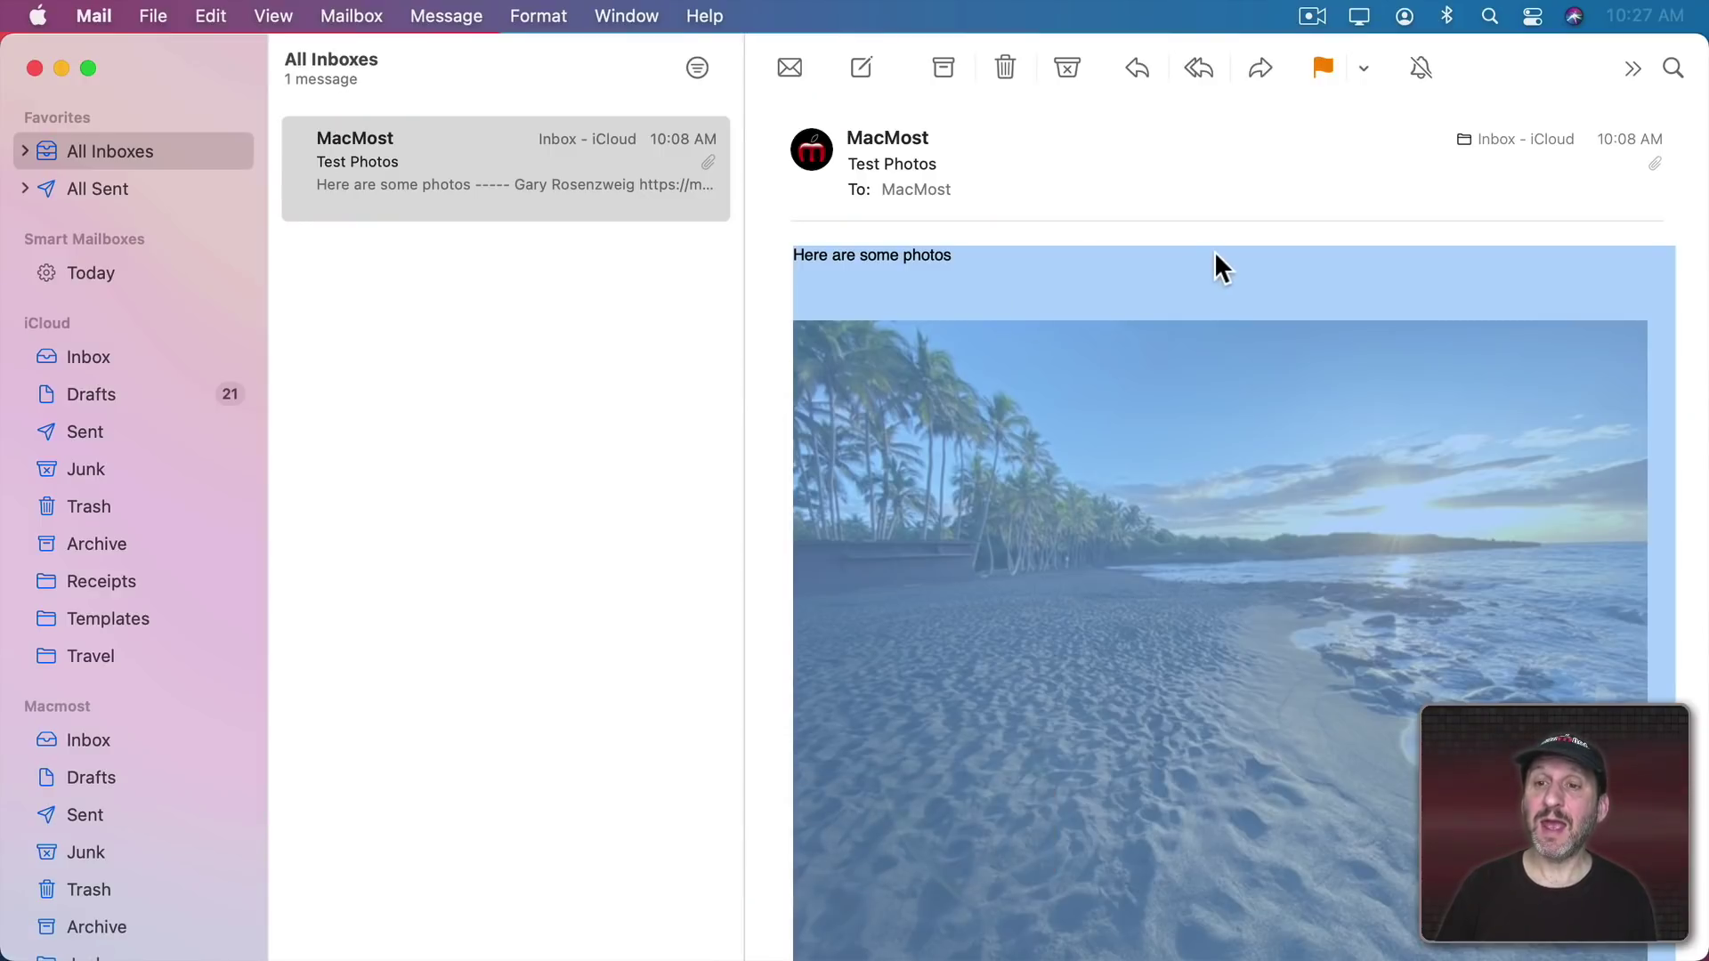
key(space)
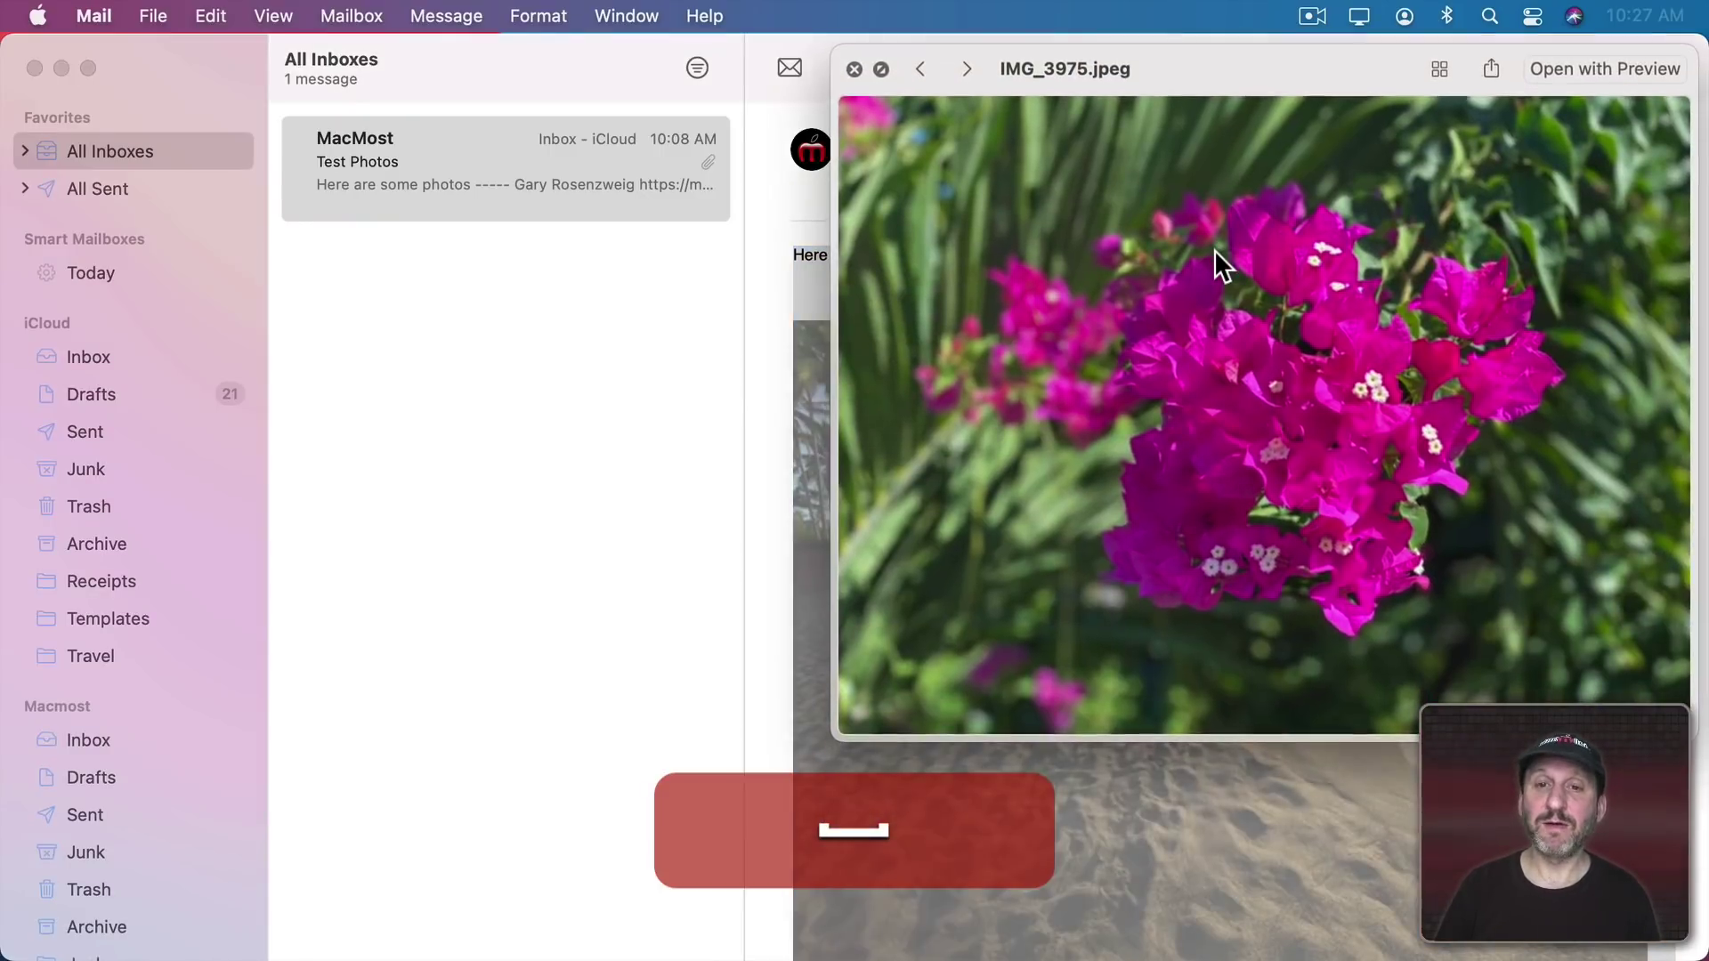
click(968, 70)
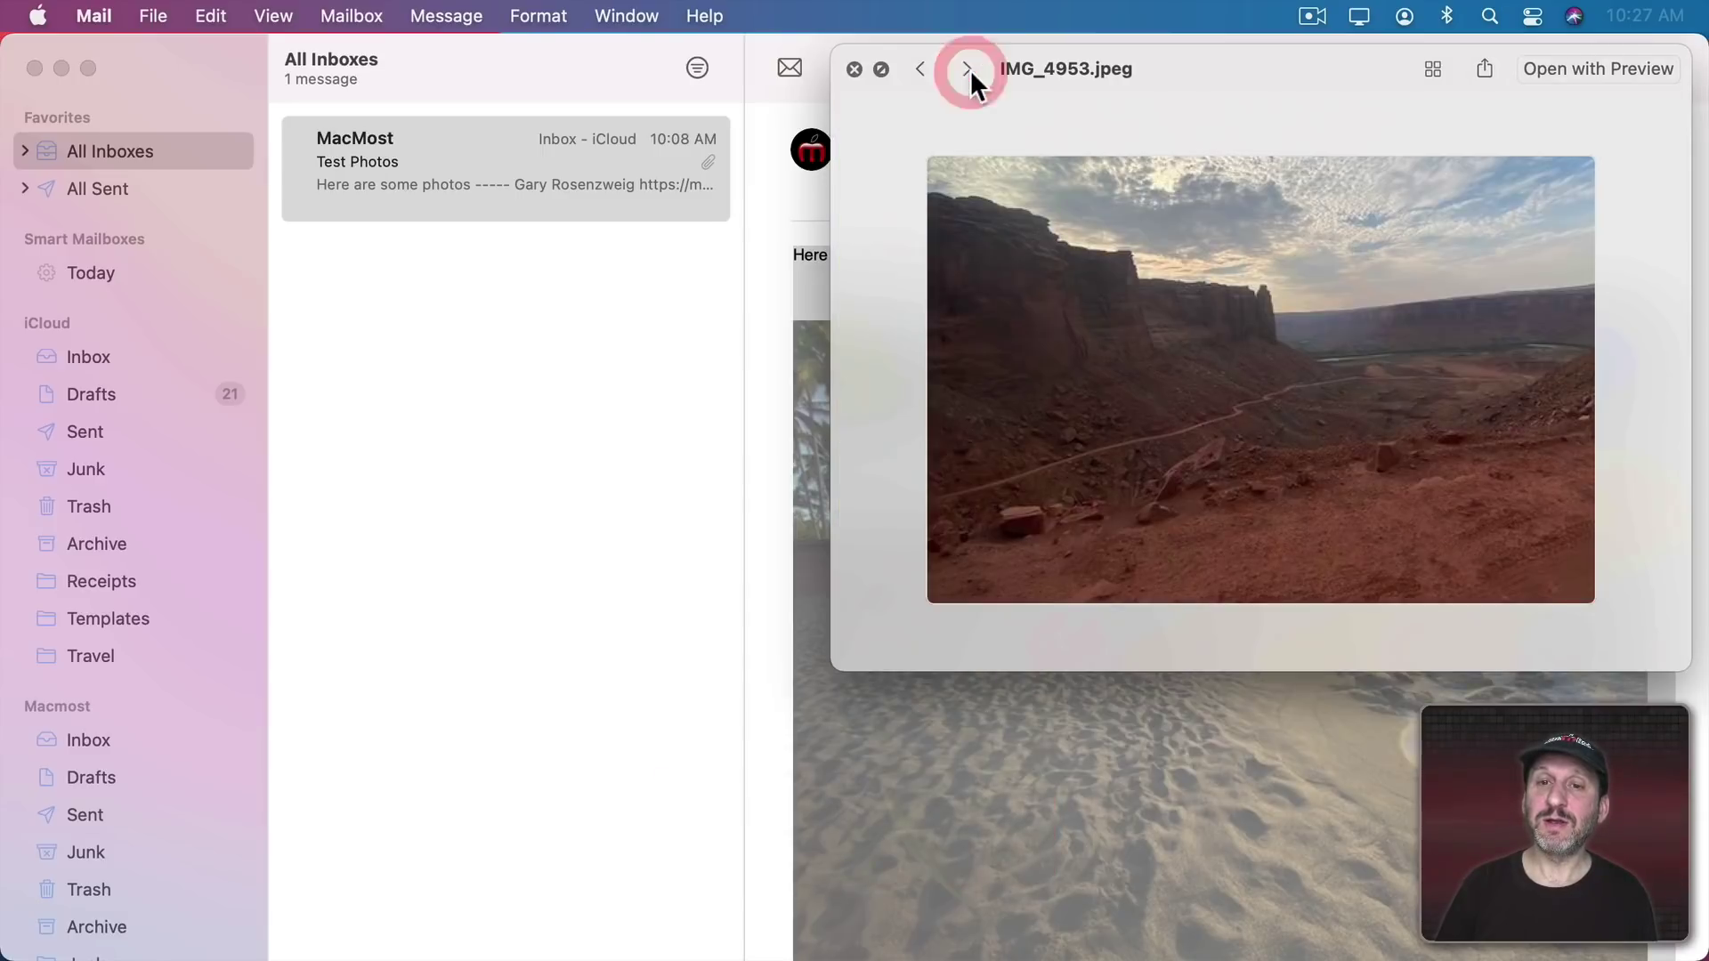
click(968, 69)
click(969, 69)
click(970, 70)
click(970, 69)
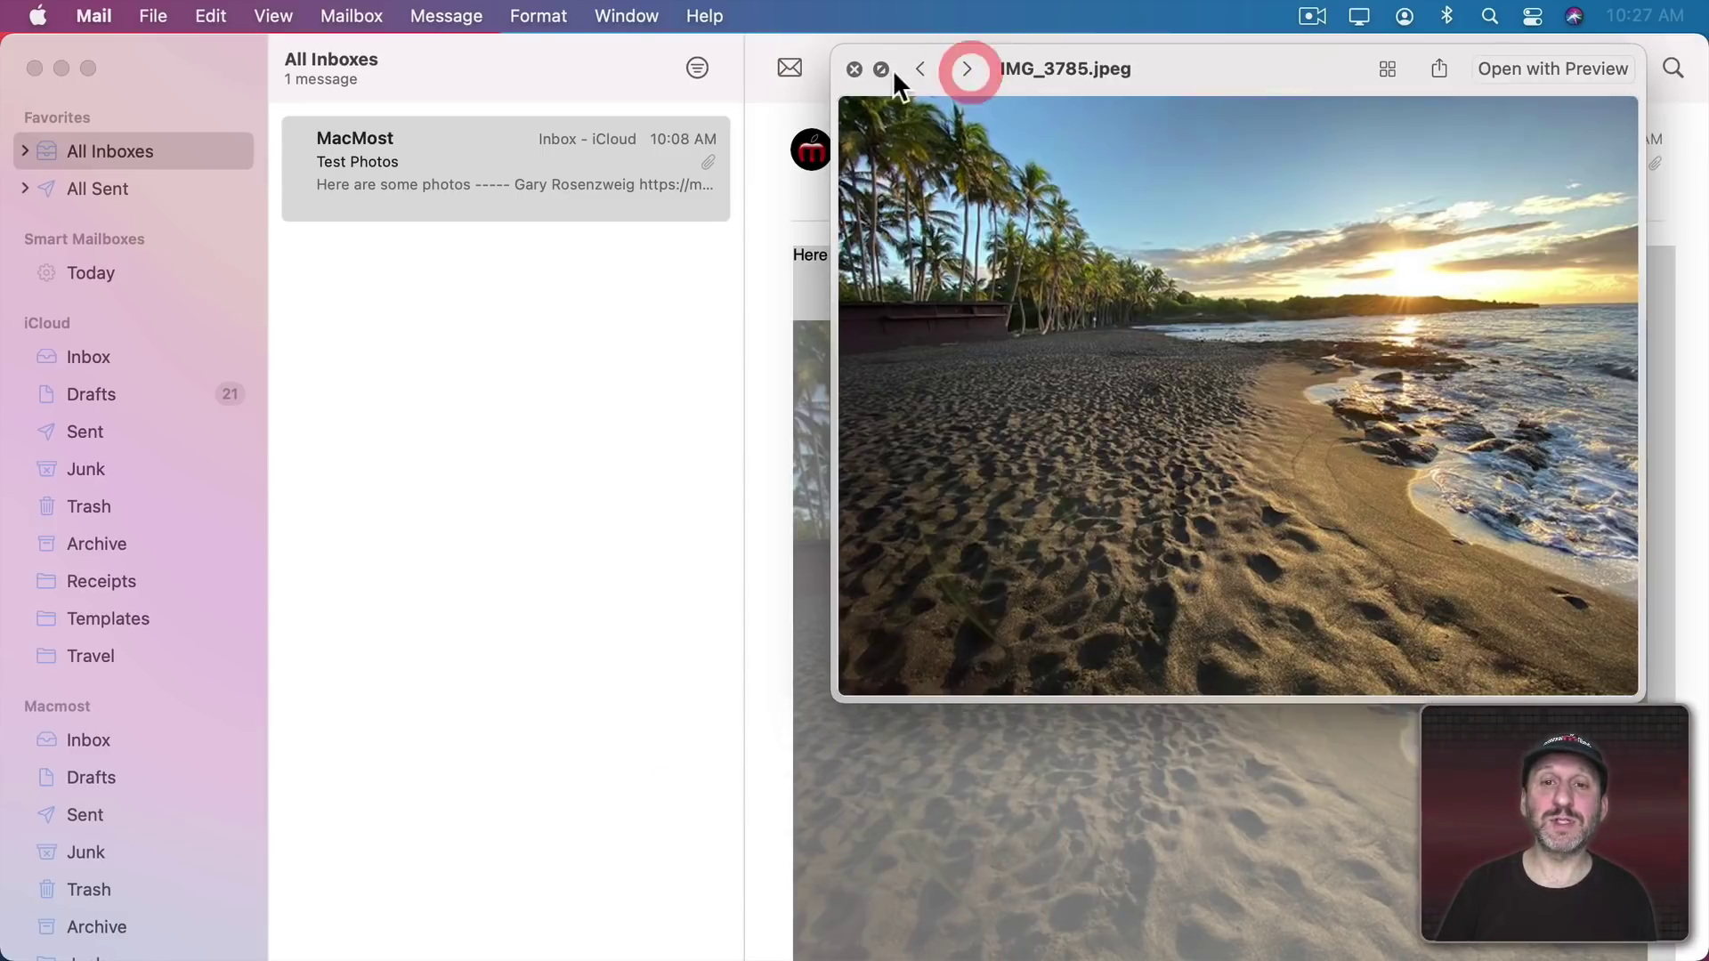
click(853, 68)
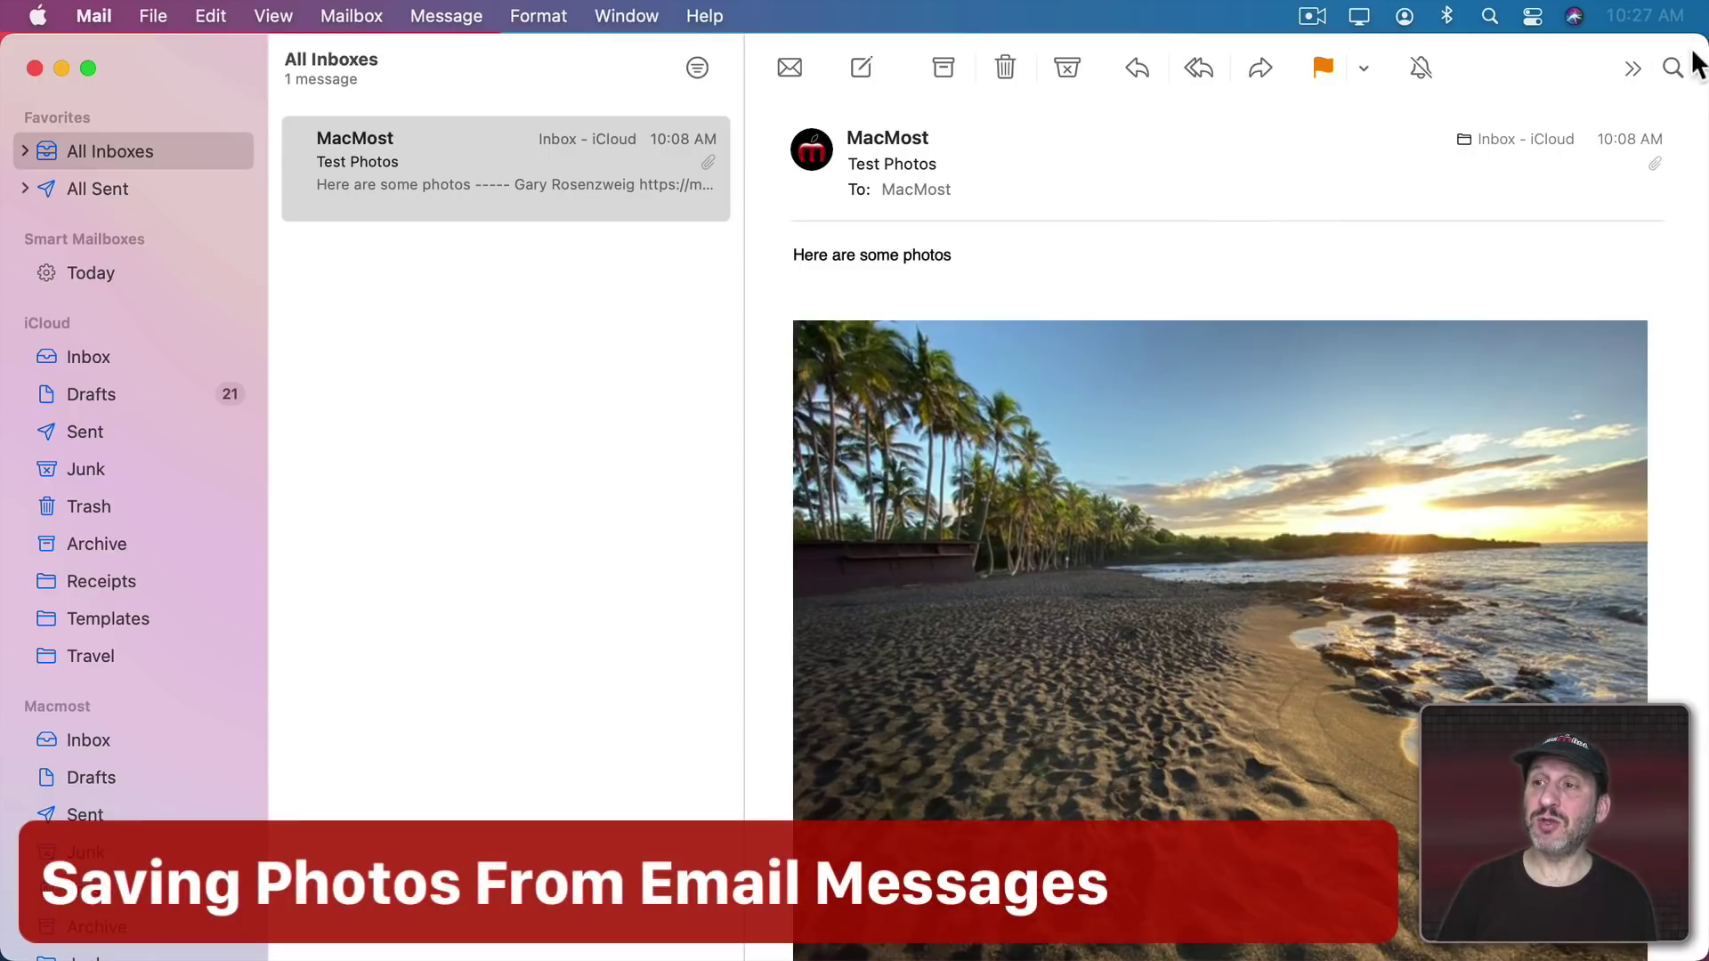
Step: Copy the canyon photo into Finder's Documents folder and check the beach photo's save options
drag(1695, 35, 1148, 44)
drag(874, 464, 1392, 684)
click(886, 445)
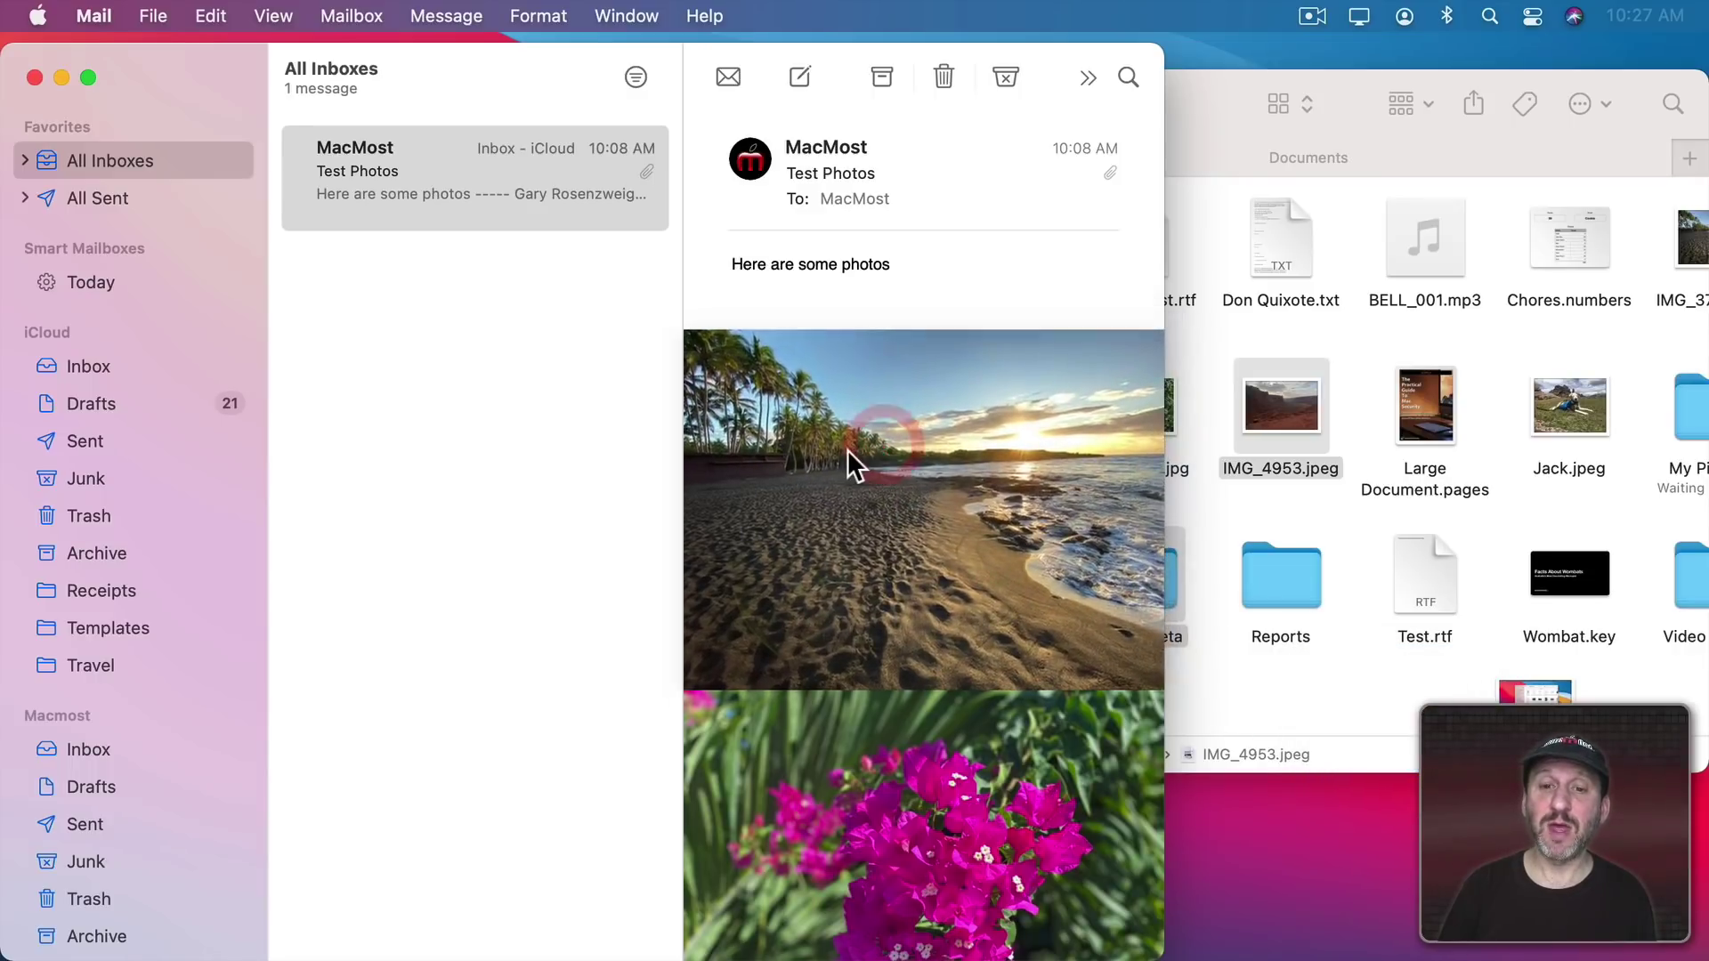
right_click(845, 451)
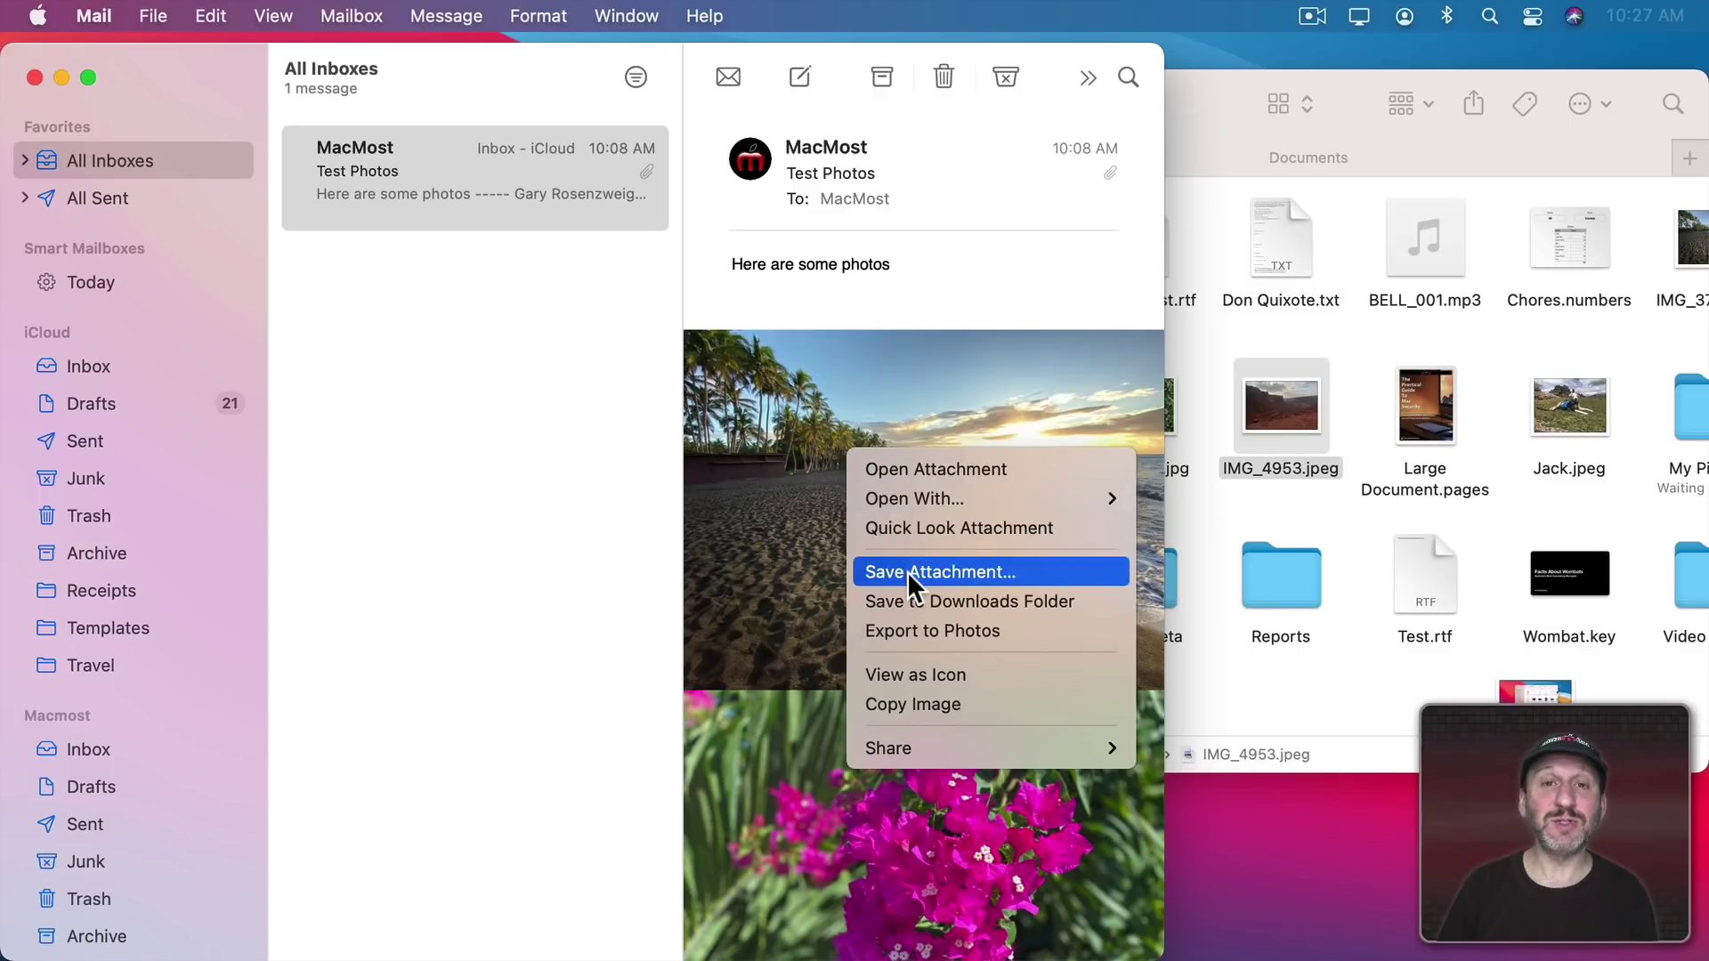
click(938, 296)
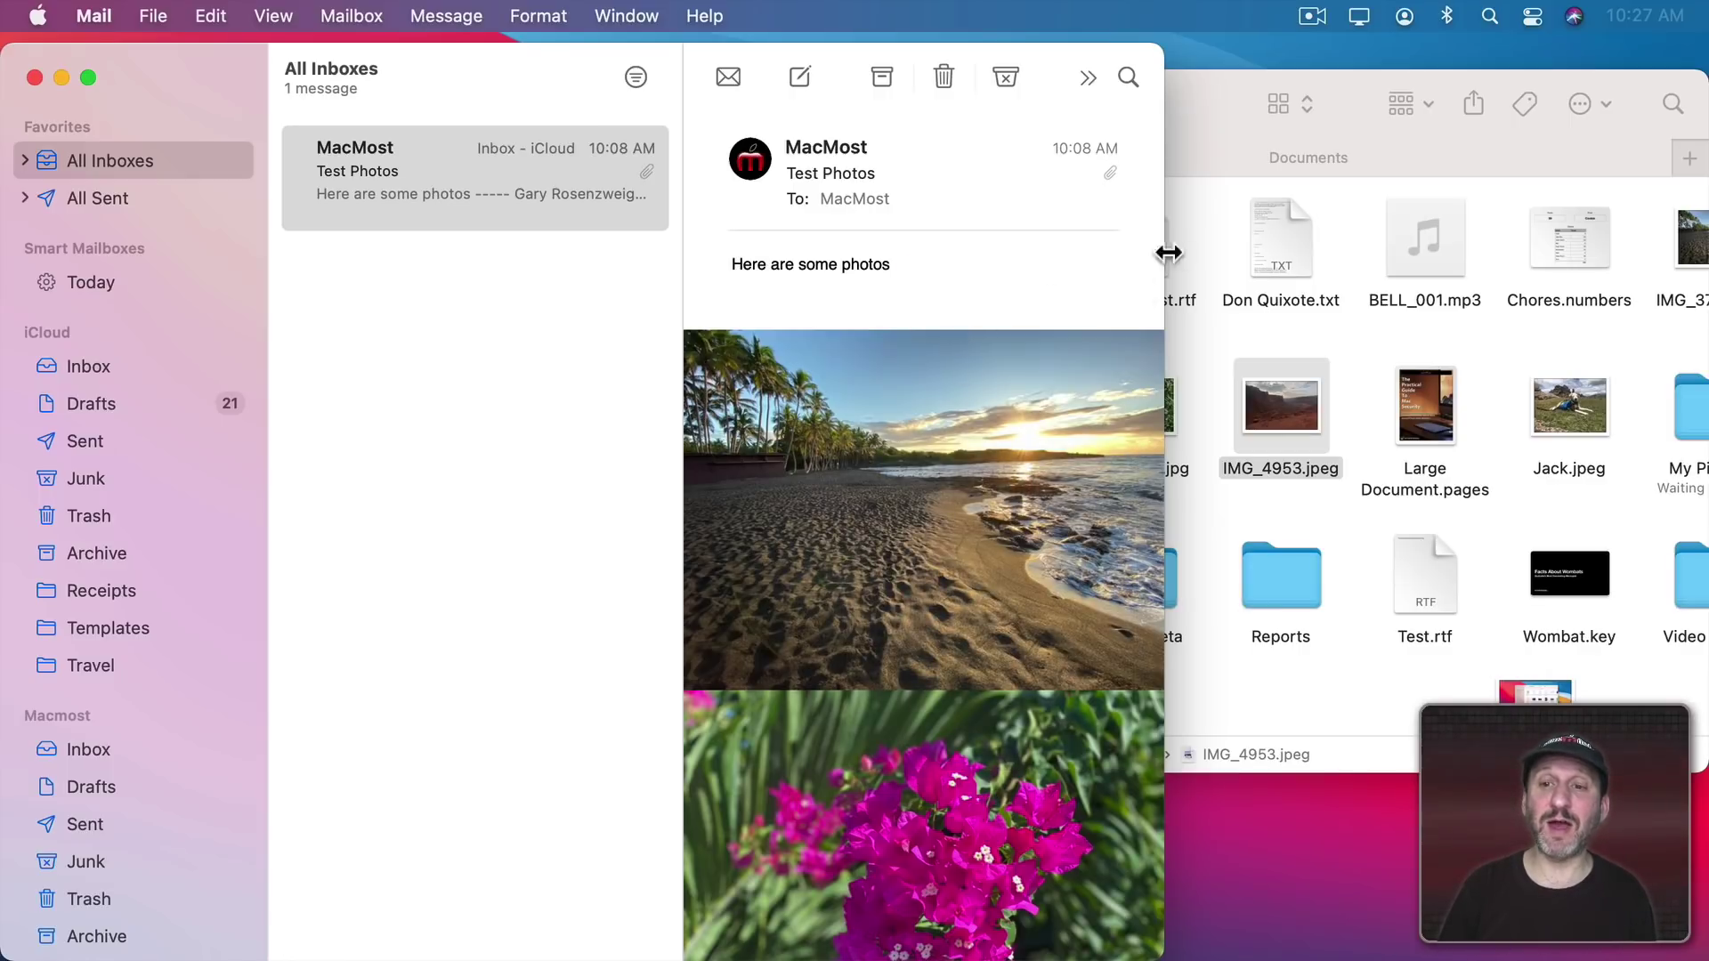
Step: Expand the Mail window to full screen and show the attachments (3) menu, 339 KB total
double_click(1159, 56)
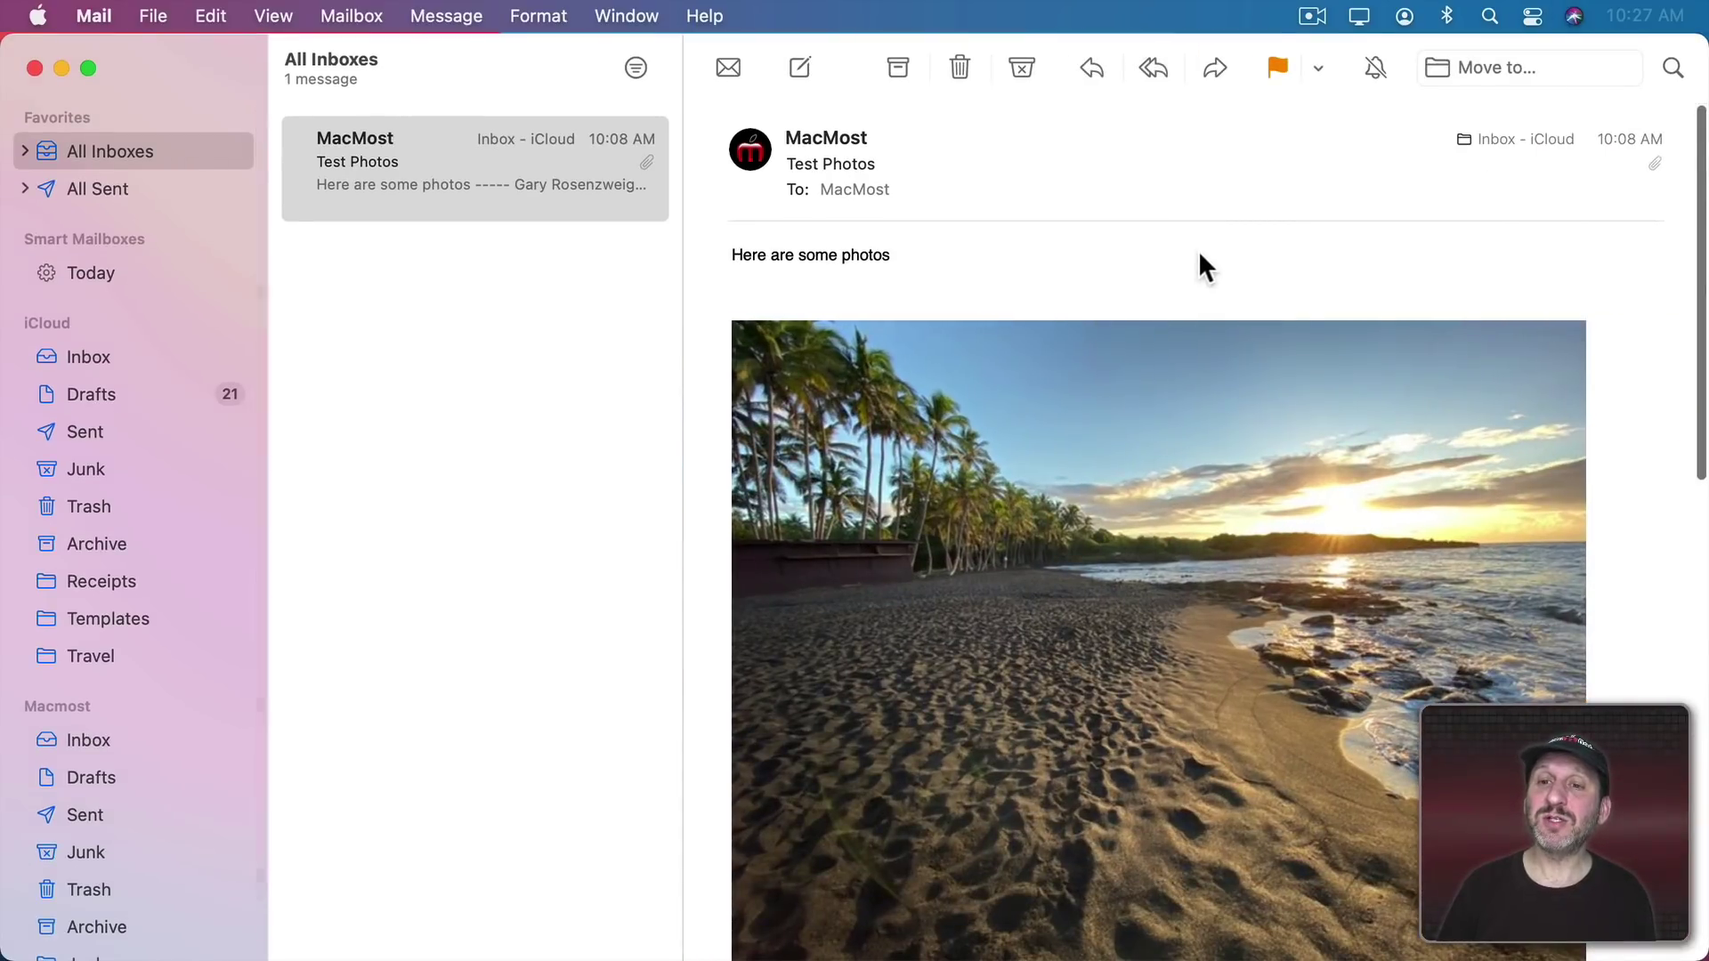
mouse_move(1109, 223)
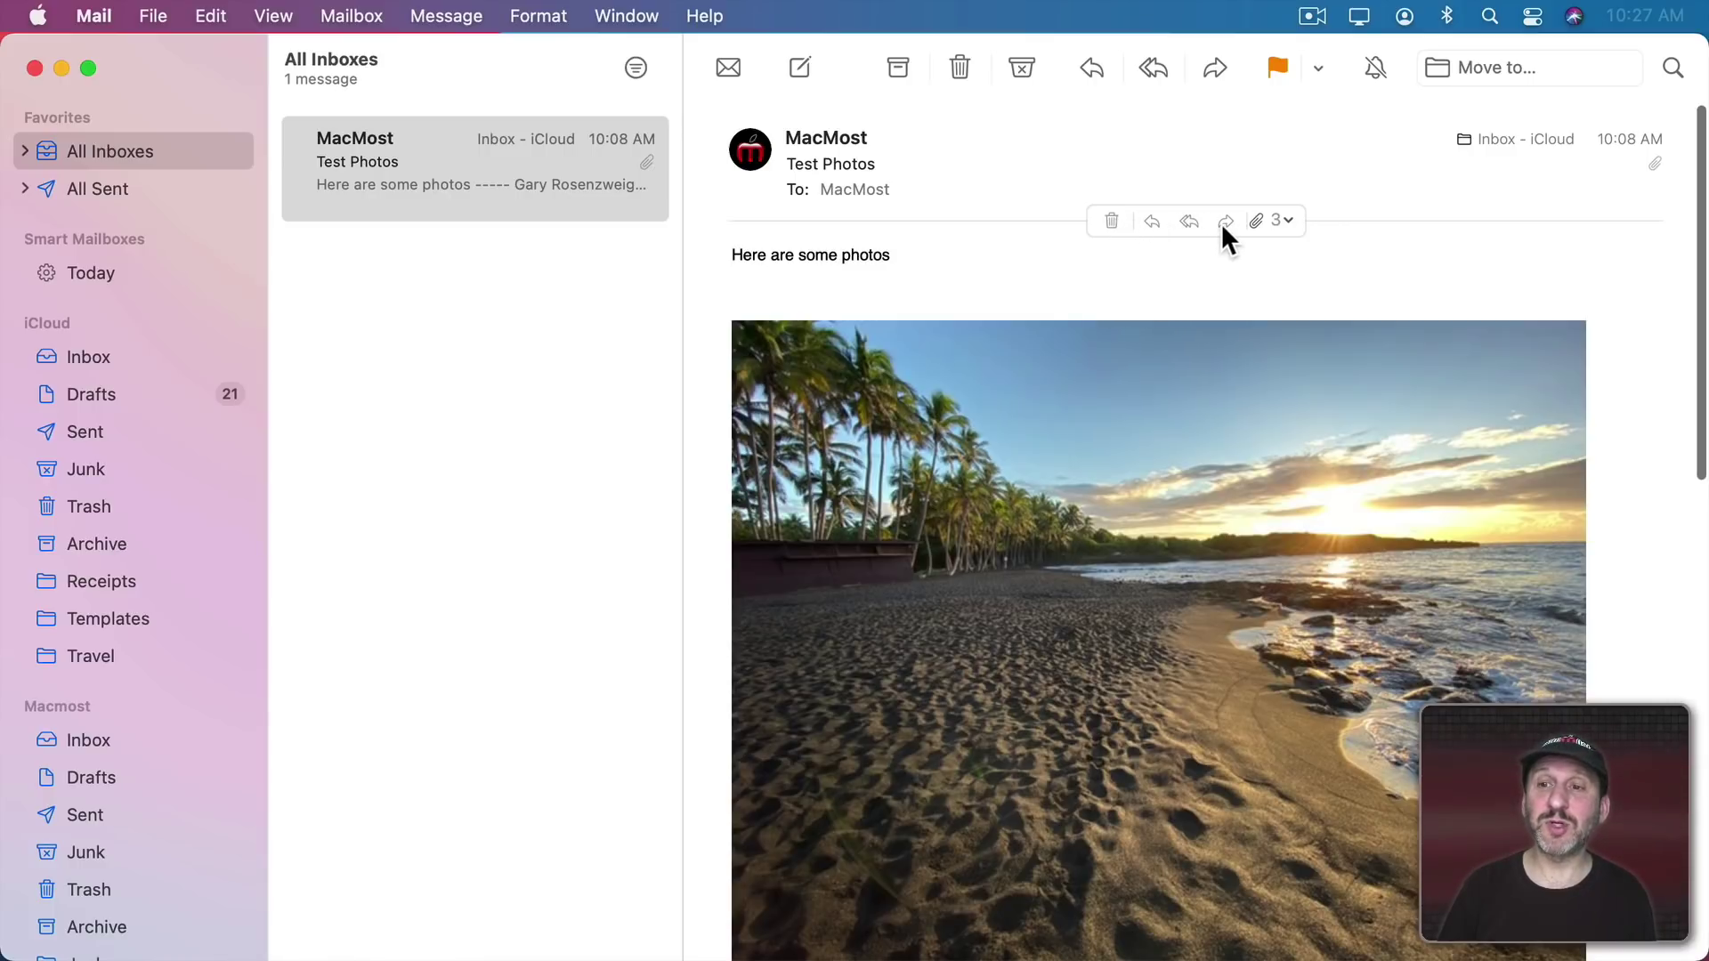
click(1287, 222)
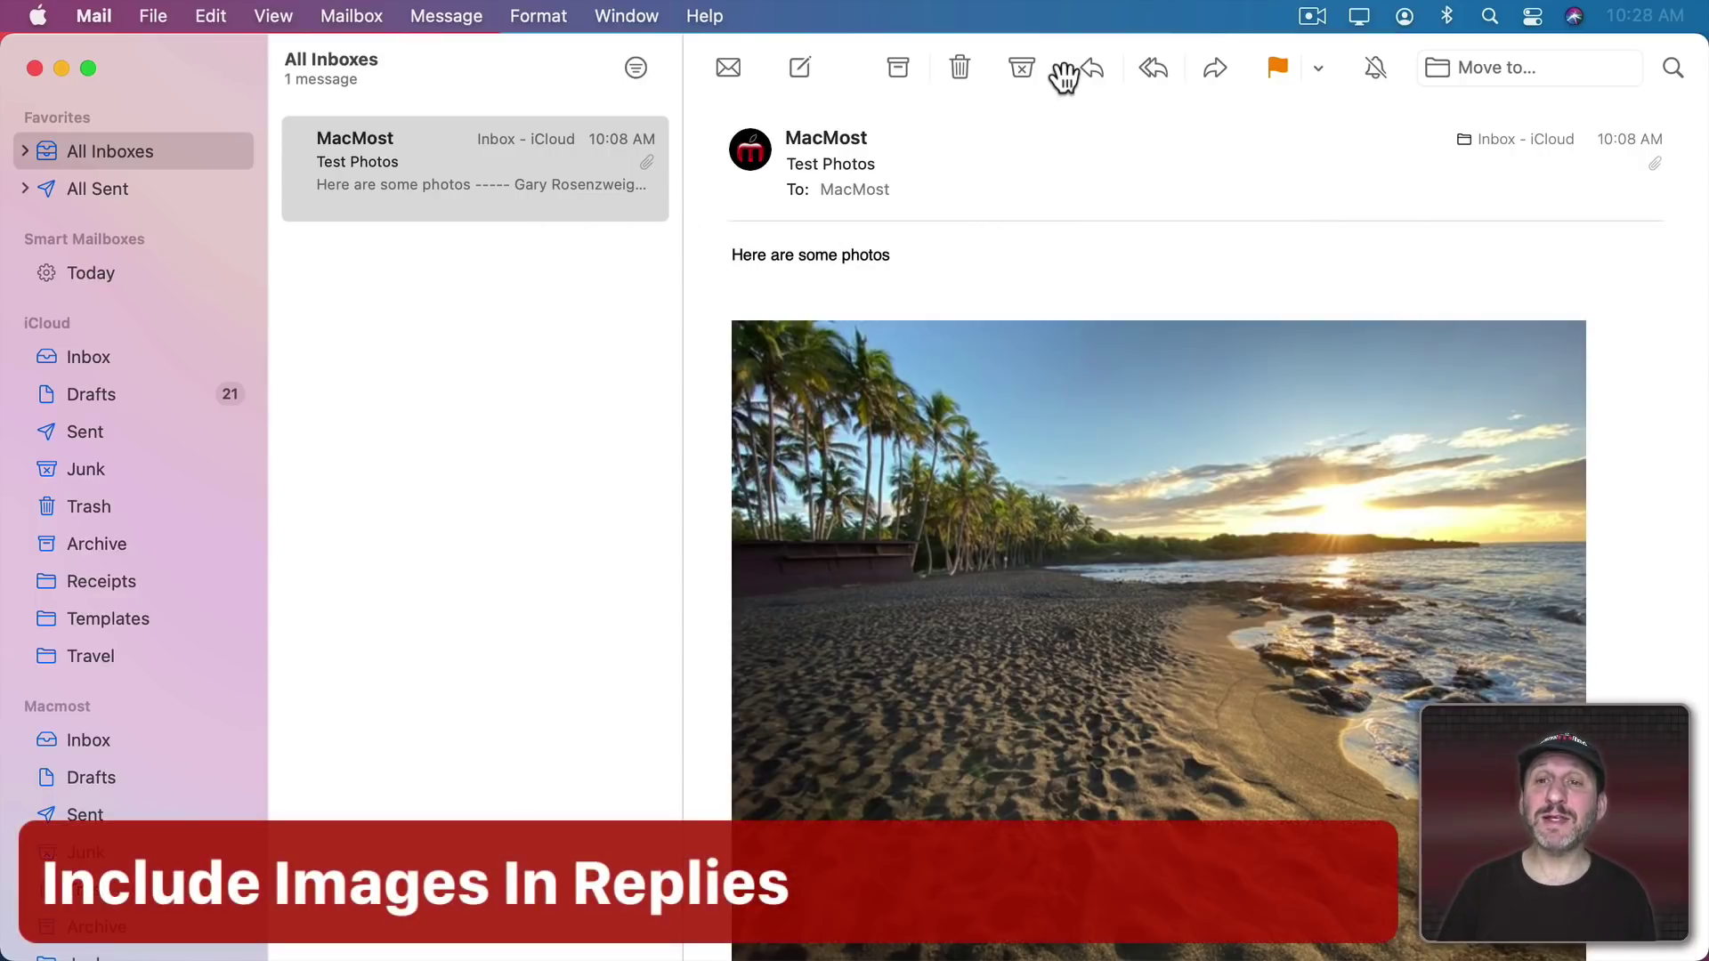
Step: Turn on Include Original Attachments in Reply under Edit > Attachments
click(1087, 70)
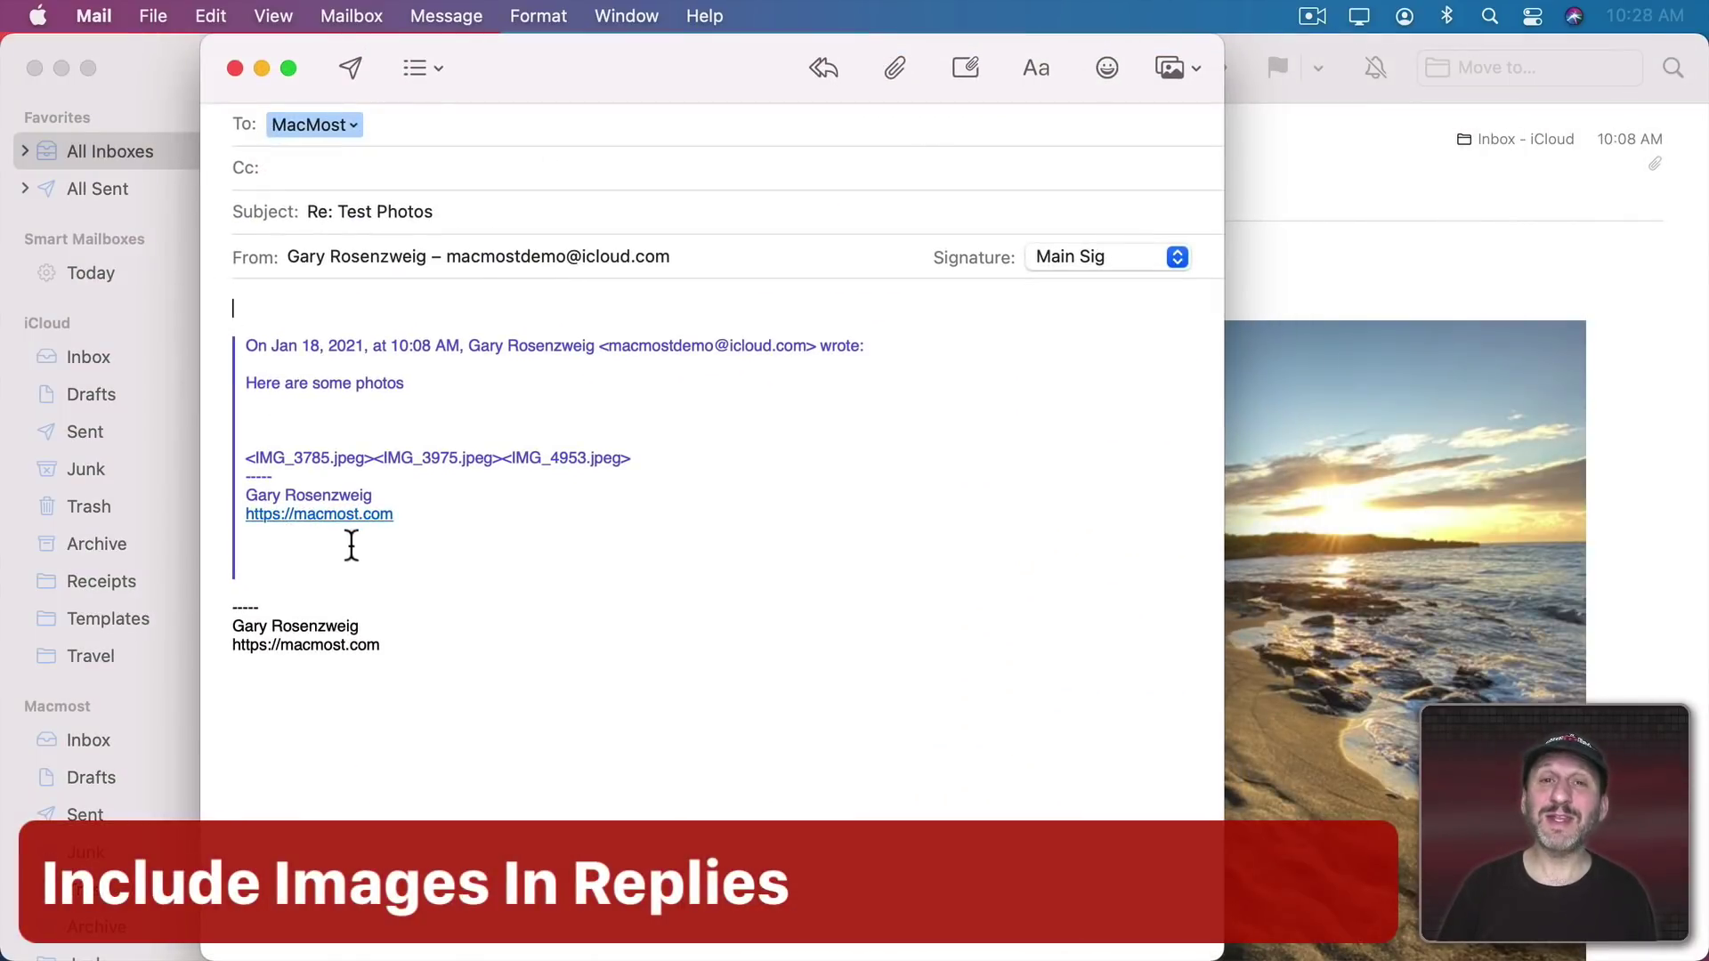
click(230, 69)
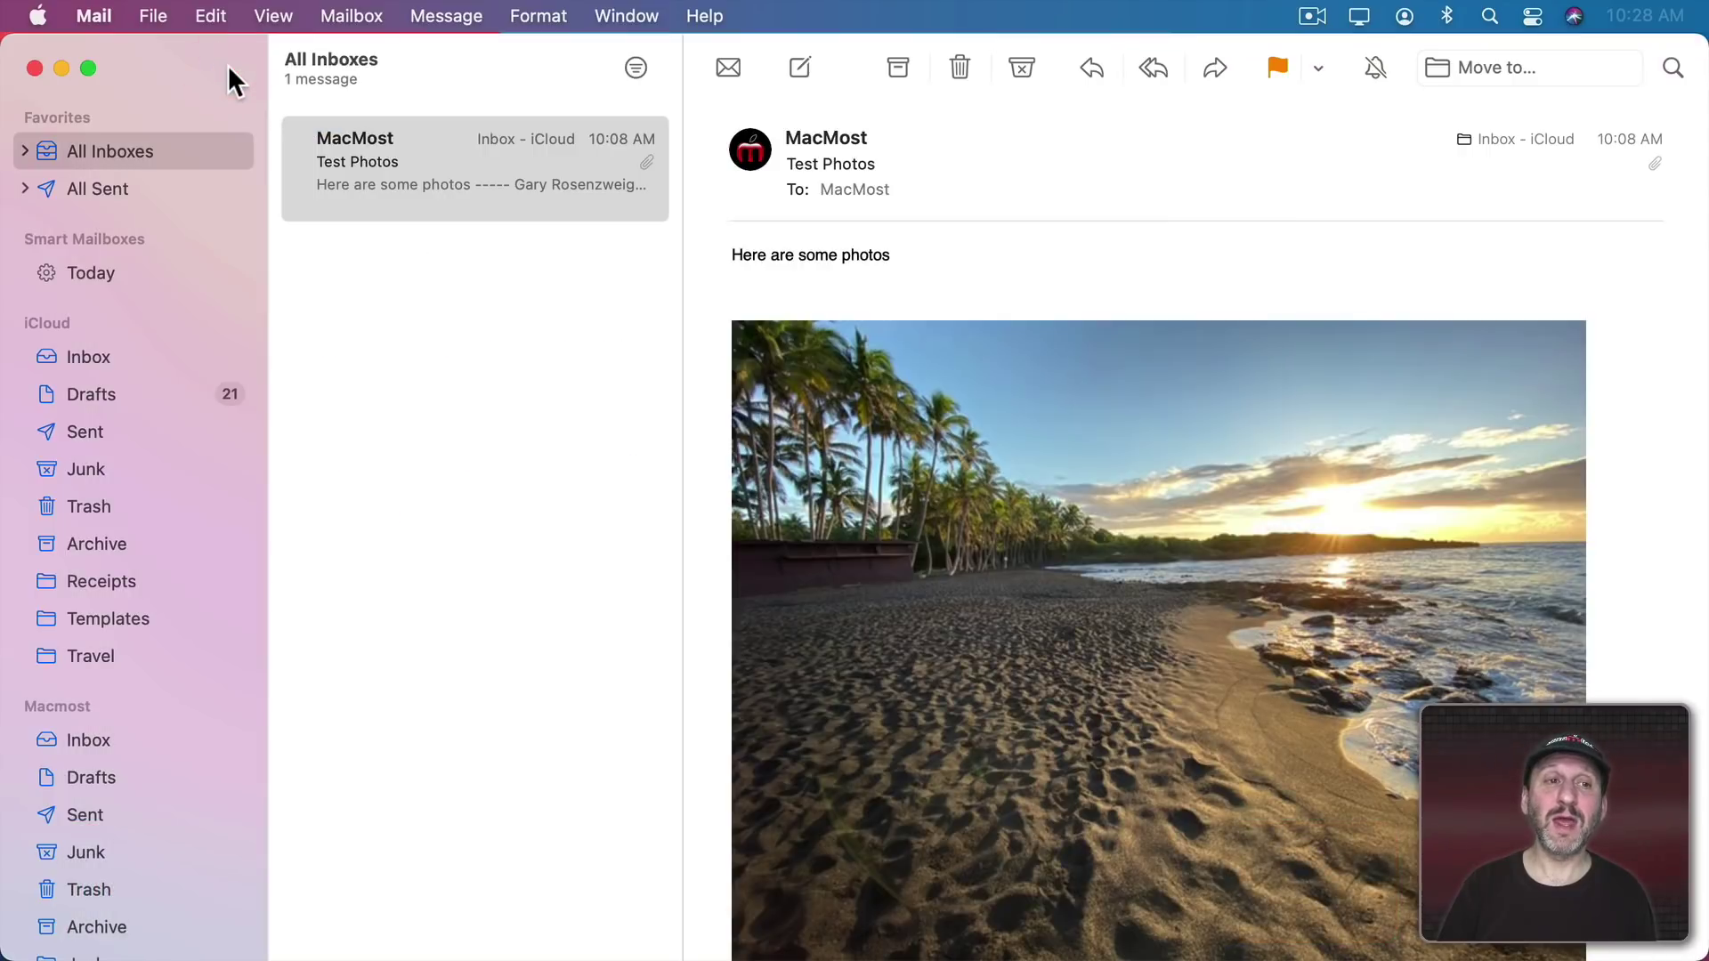
click(211, 16)
mouse_move(269, 451)
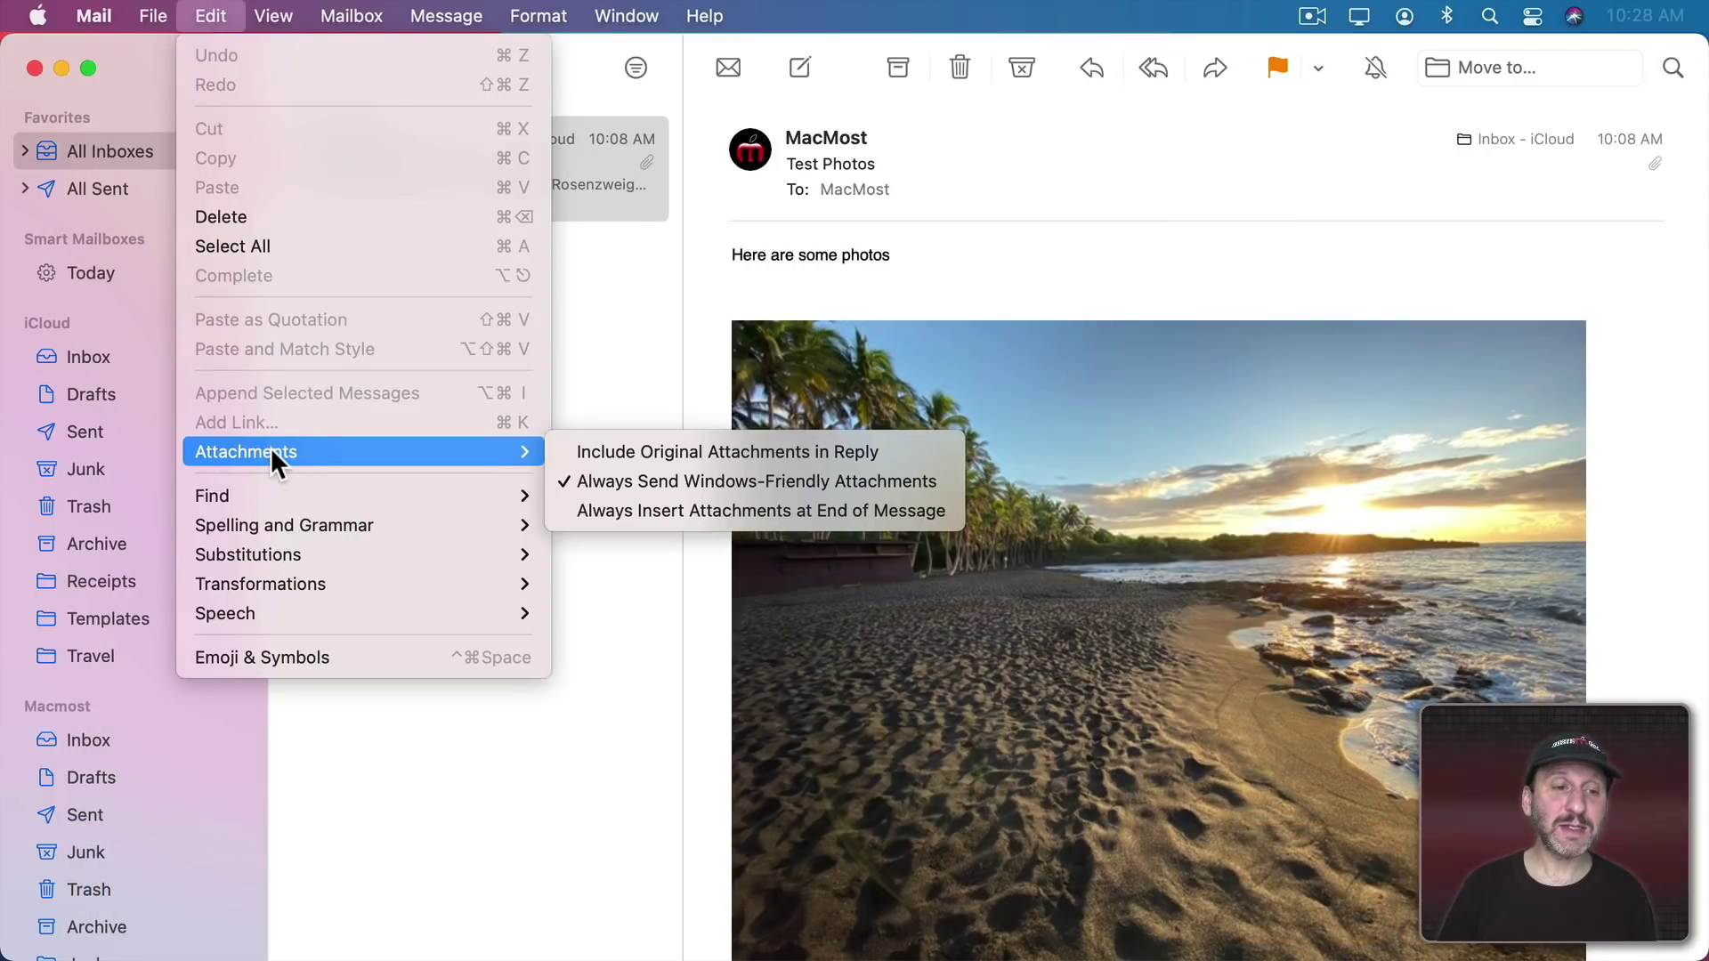
click(617, 451)
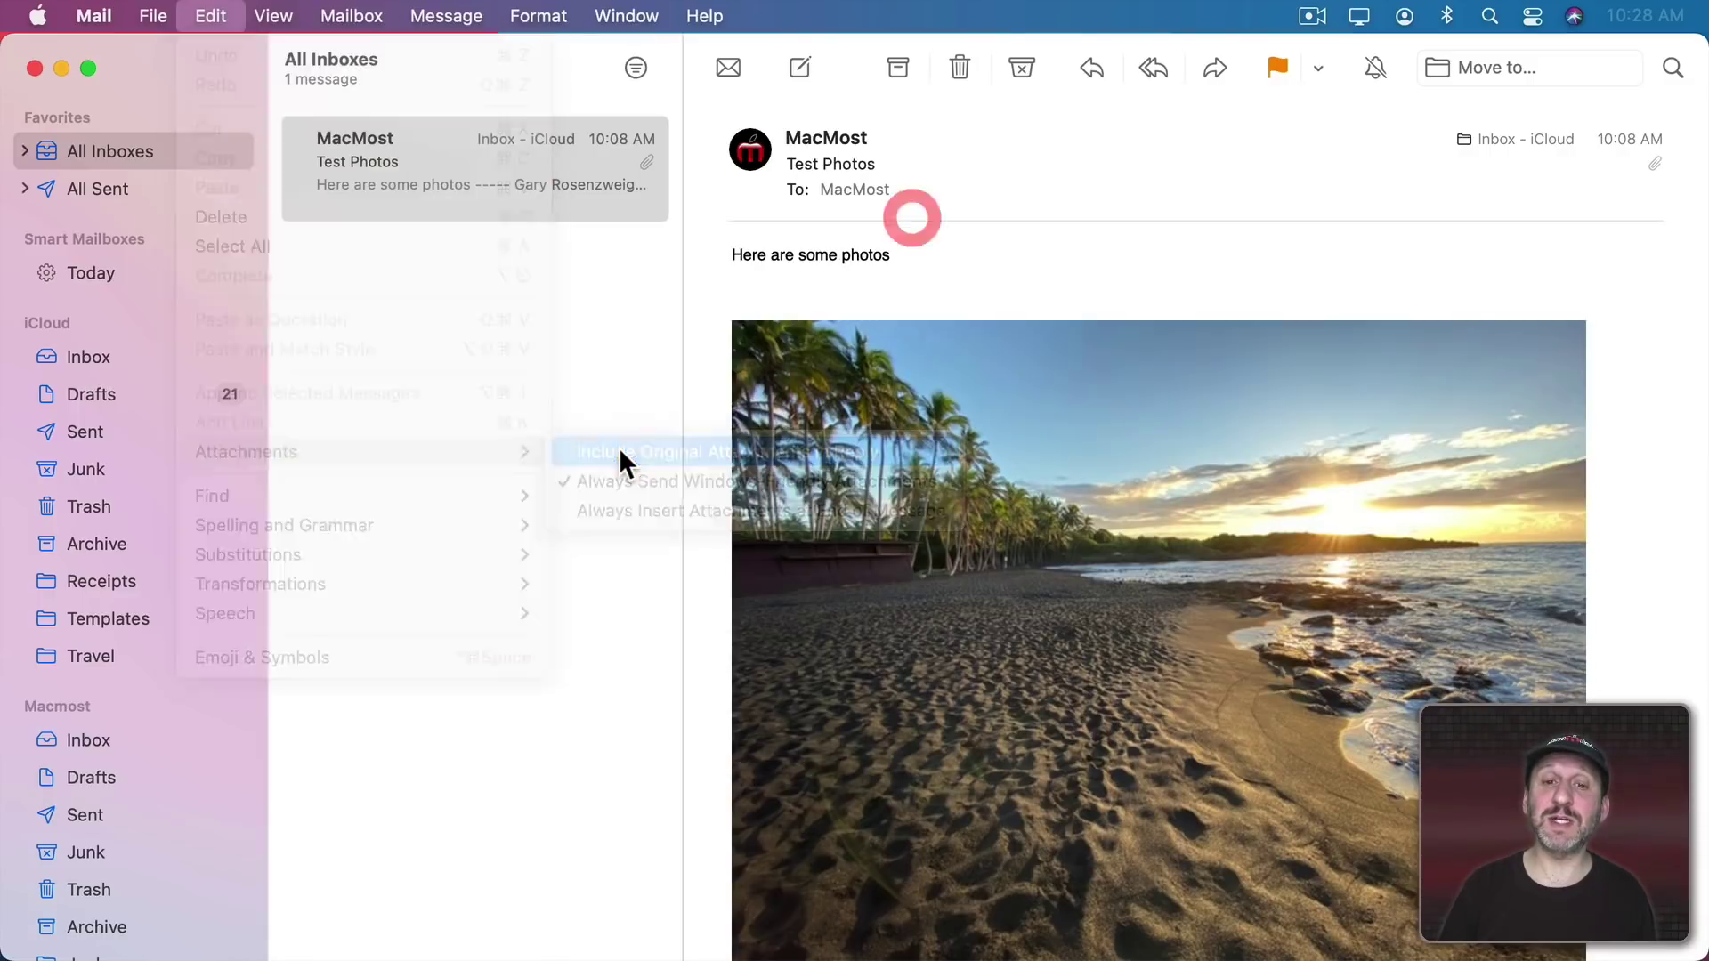
Step: Reply to Test Photos and set the photos' image size to Actual Size
click(1090, 69)
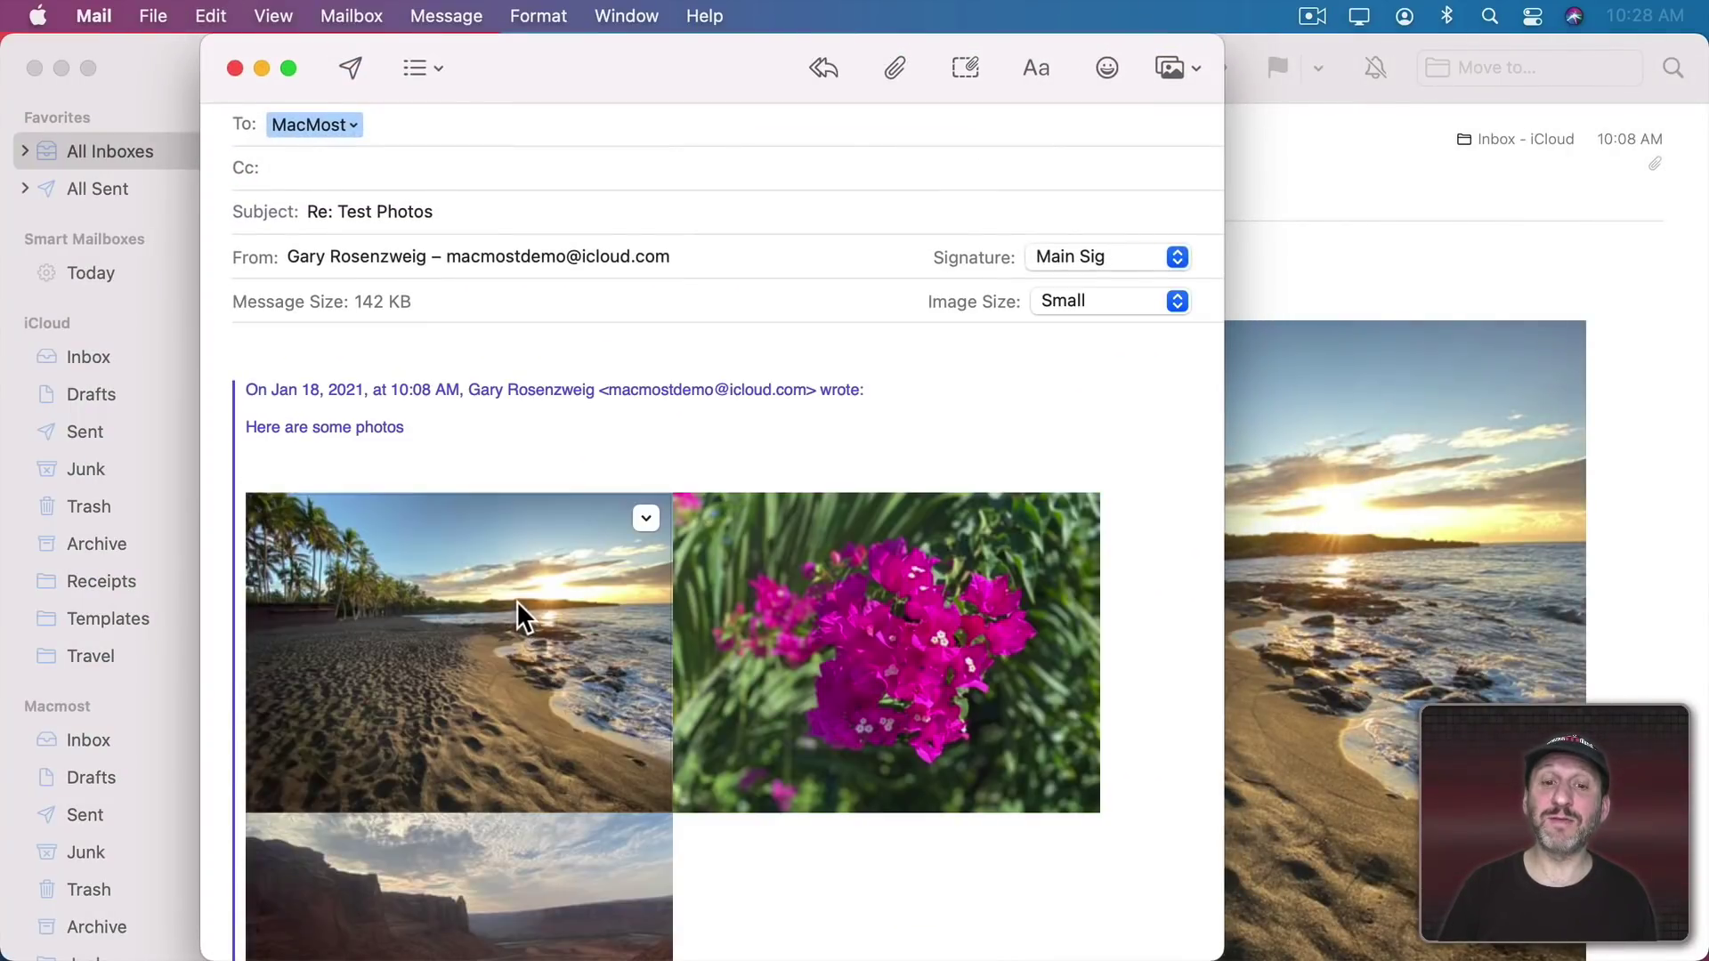
click(1121, 301)
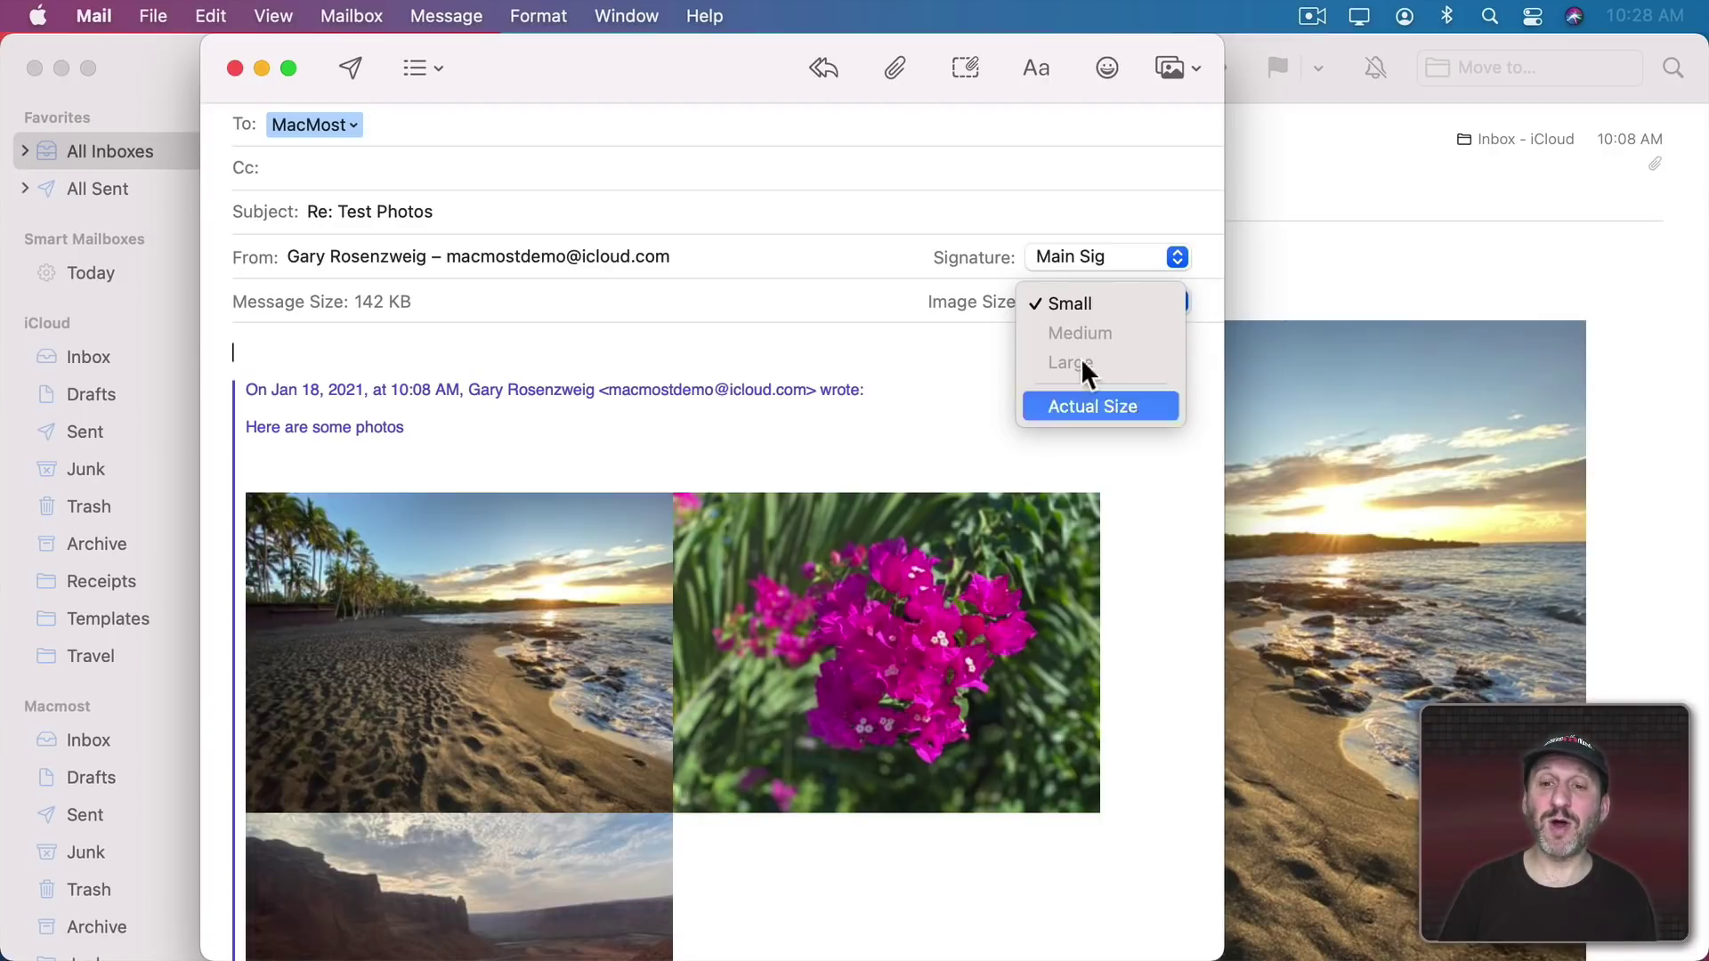
click(1093, 408)
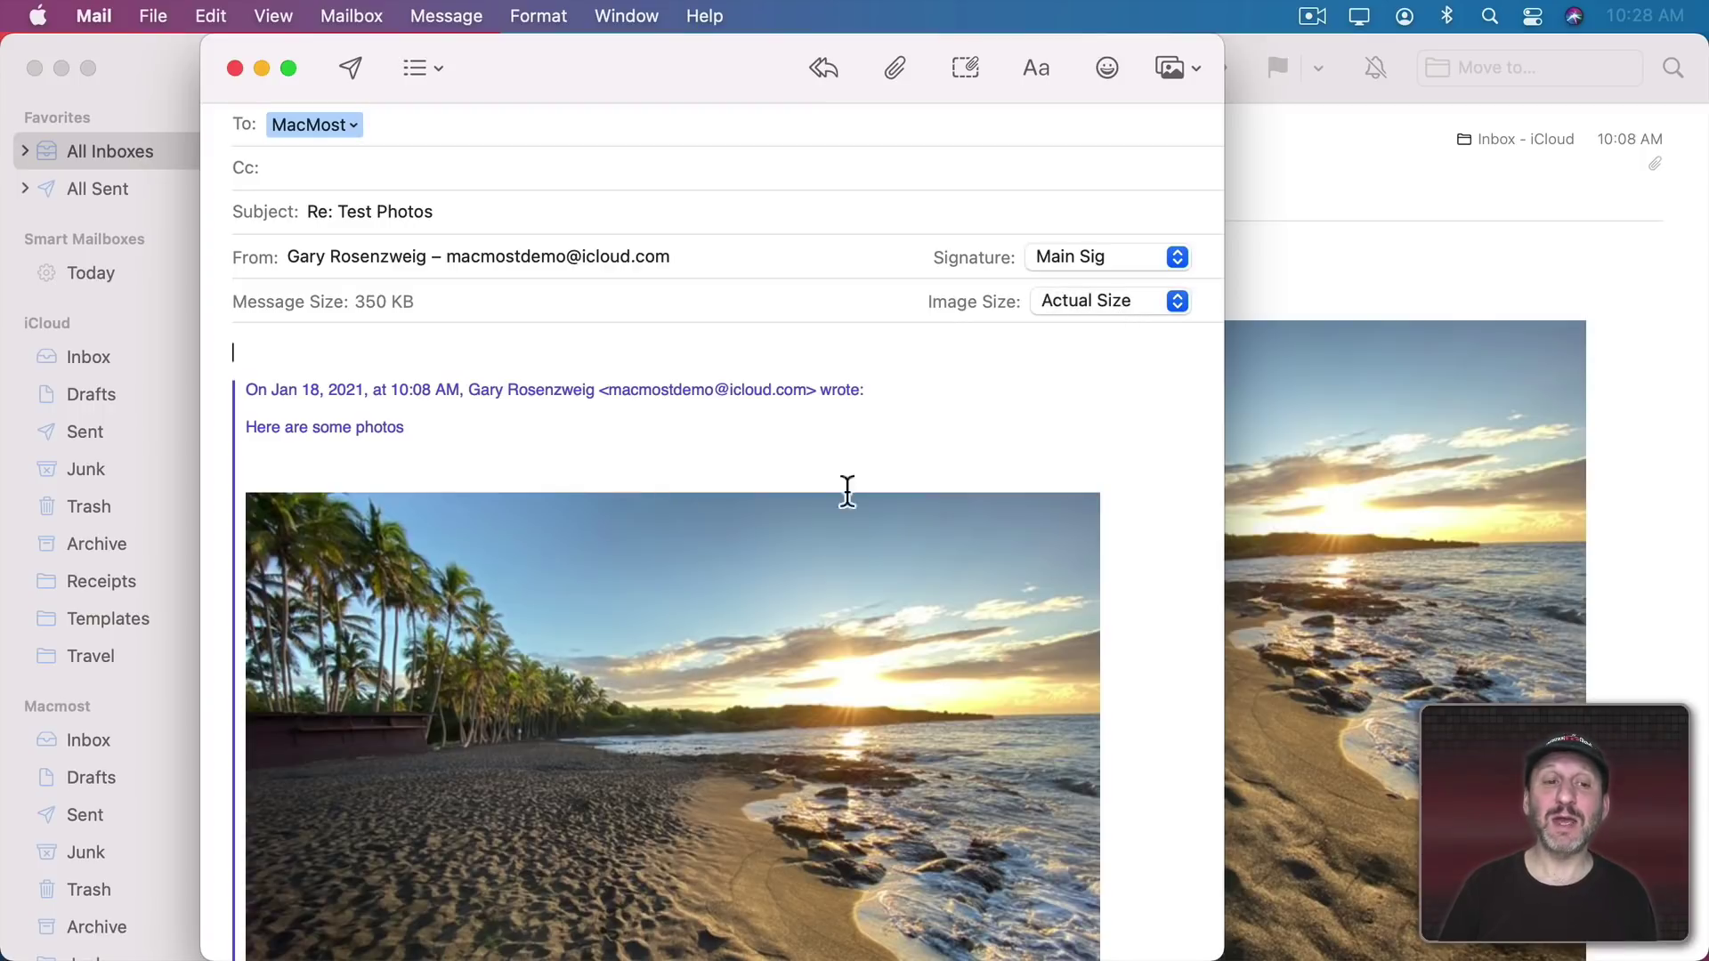
Step: Turn off Include Original Attachments in Reply
click(206, 16)
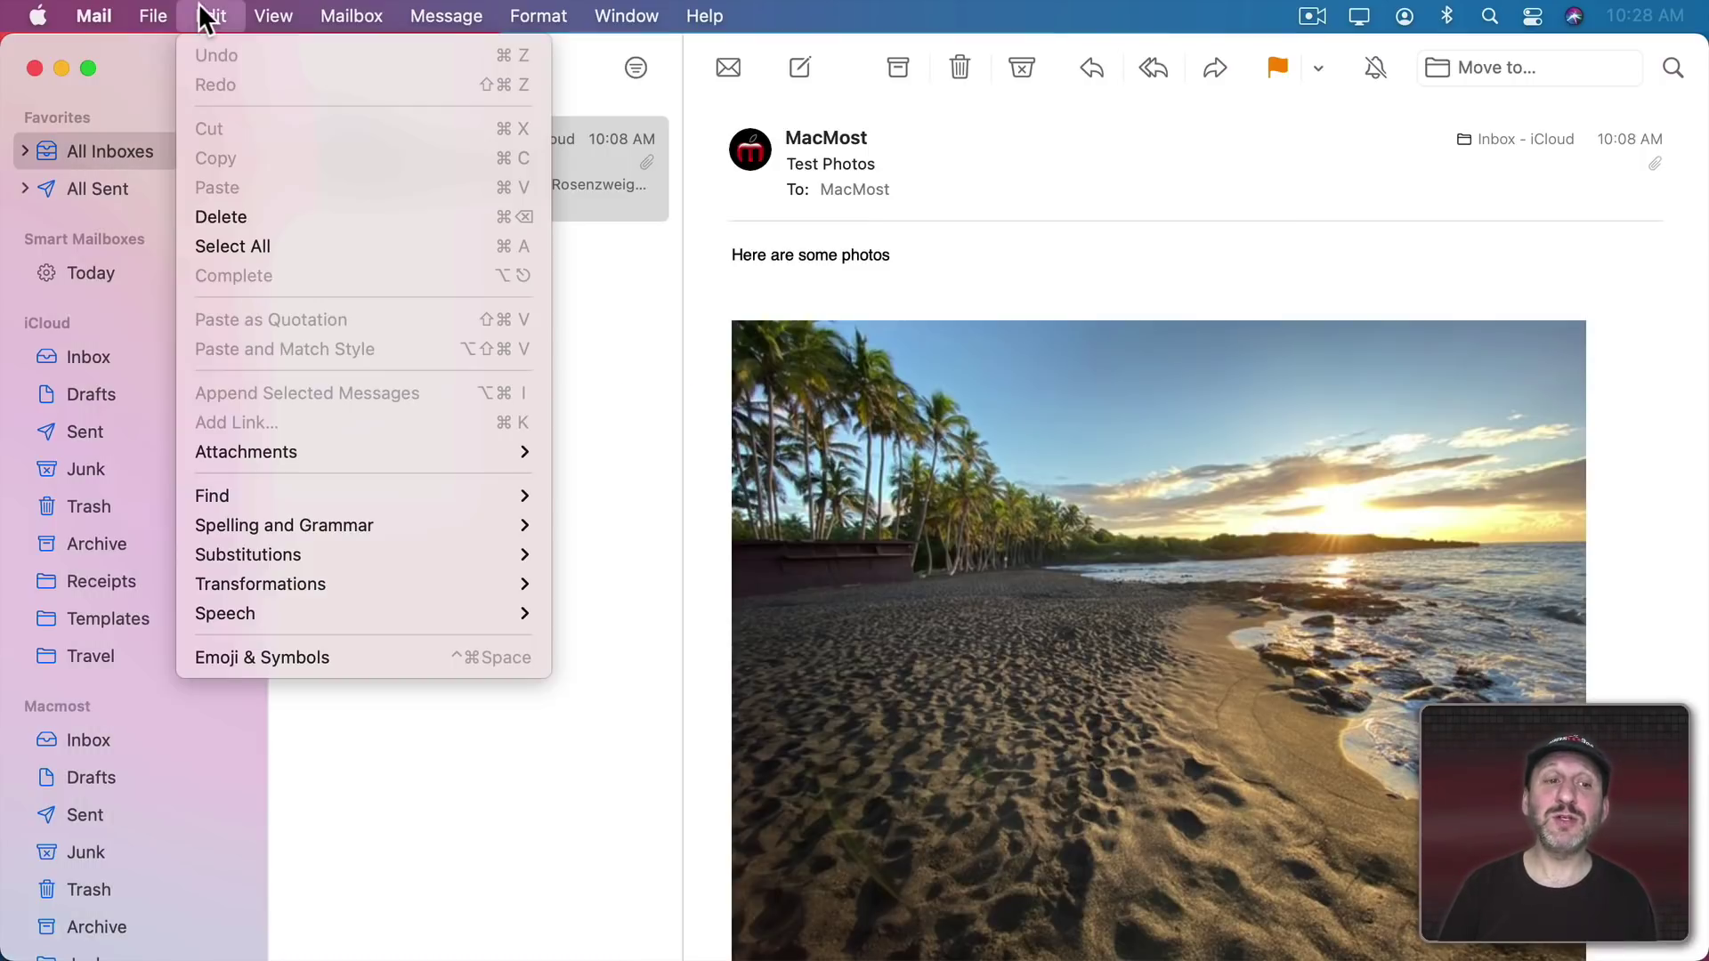
mouse_move(320, 452)
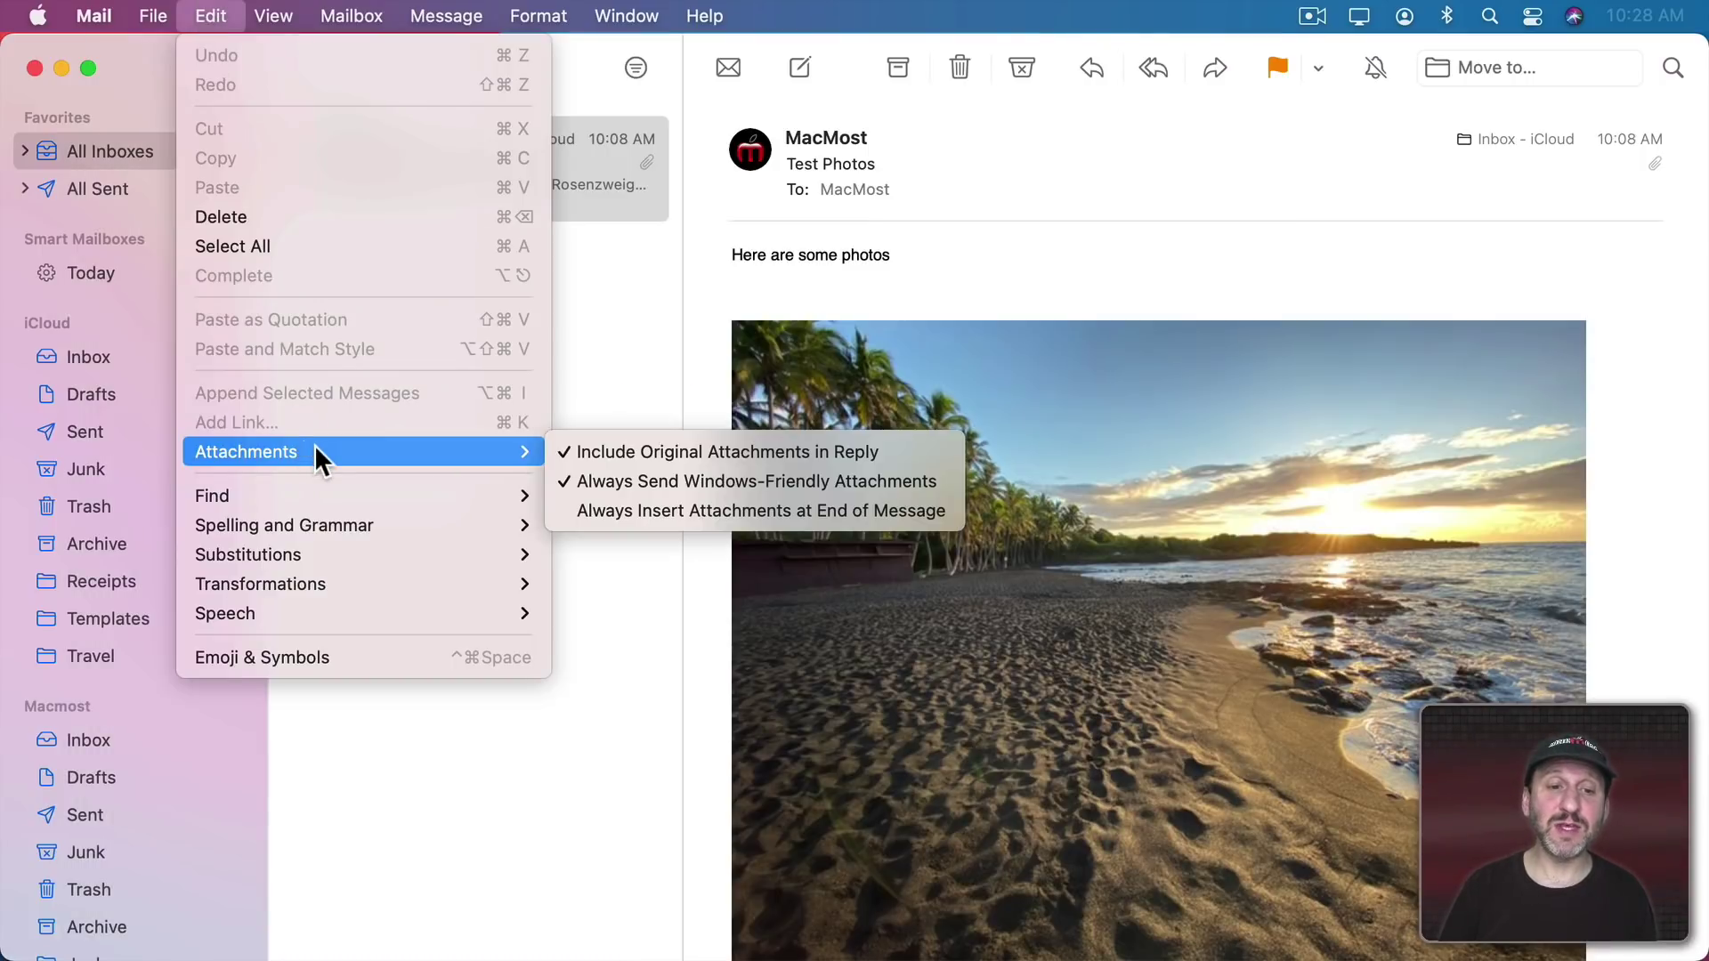
click(586, 451)
Step: Reply again and add the original photos with the Include Attachments paperclip button
click(1090, 67)
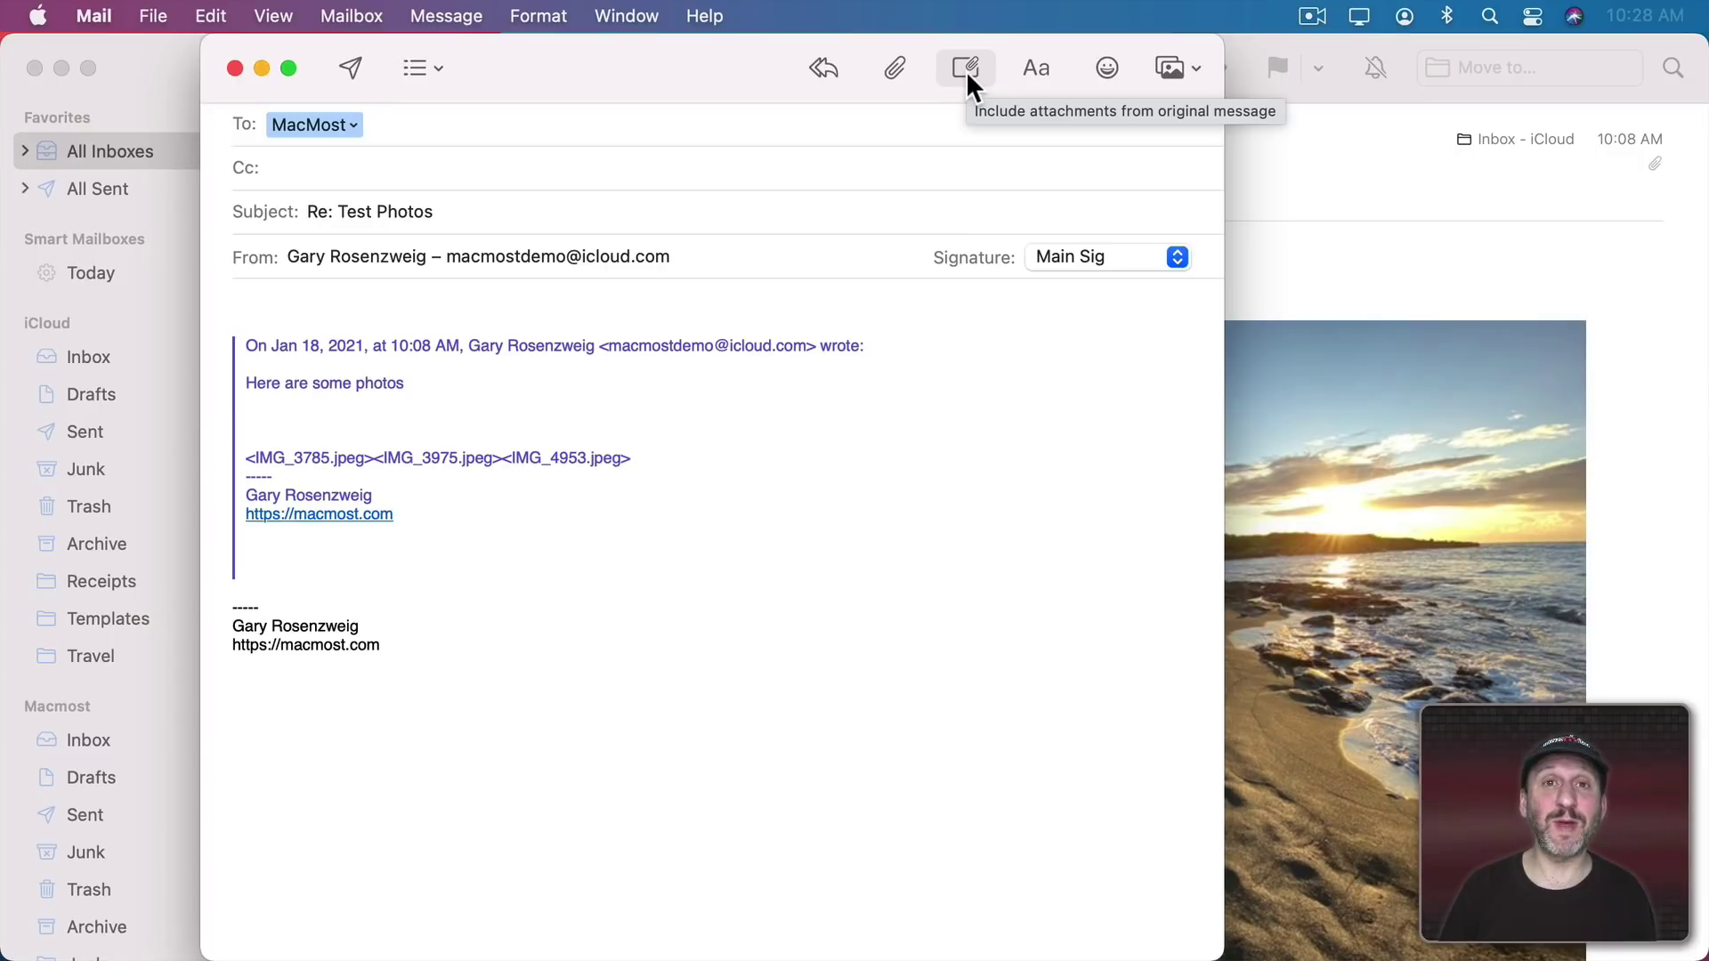
click(966, 71)
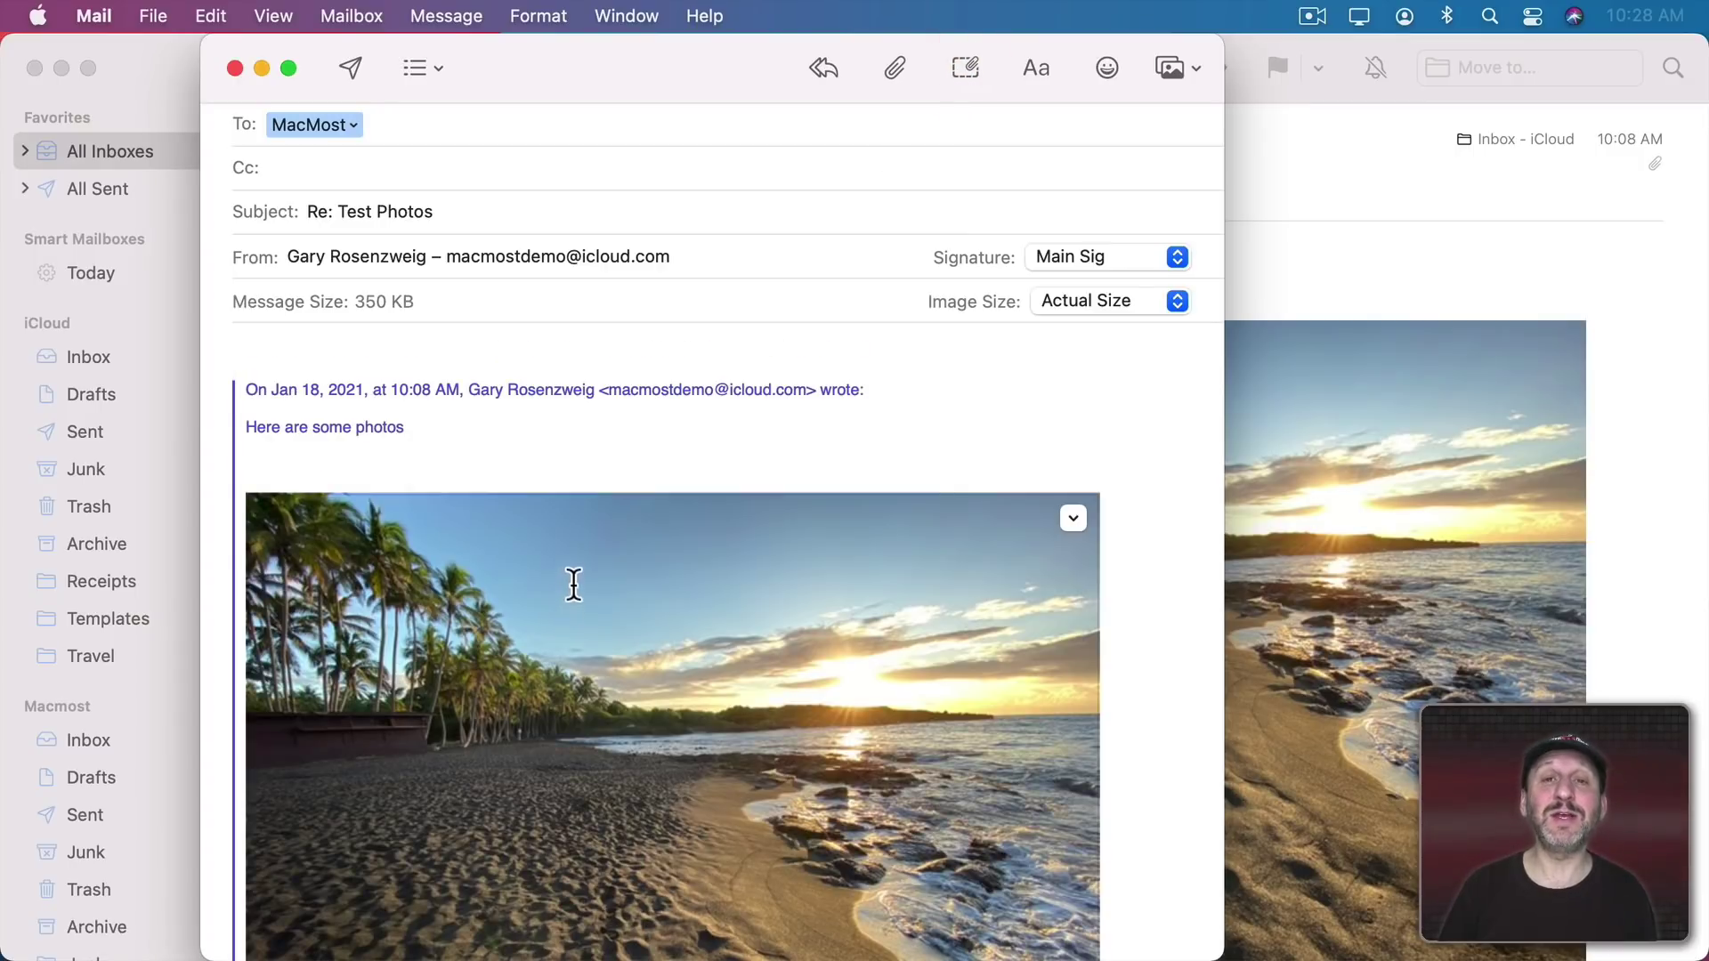
scroll(644, 656, down, 10)
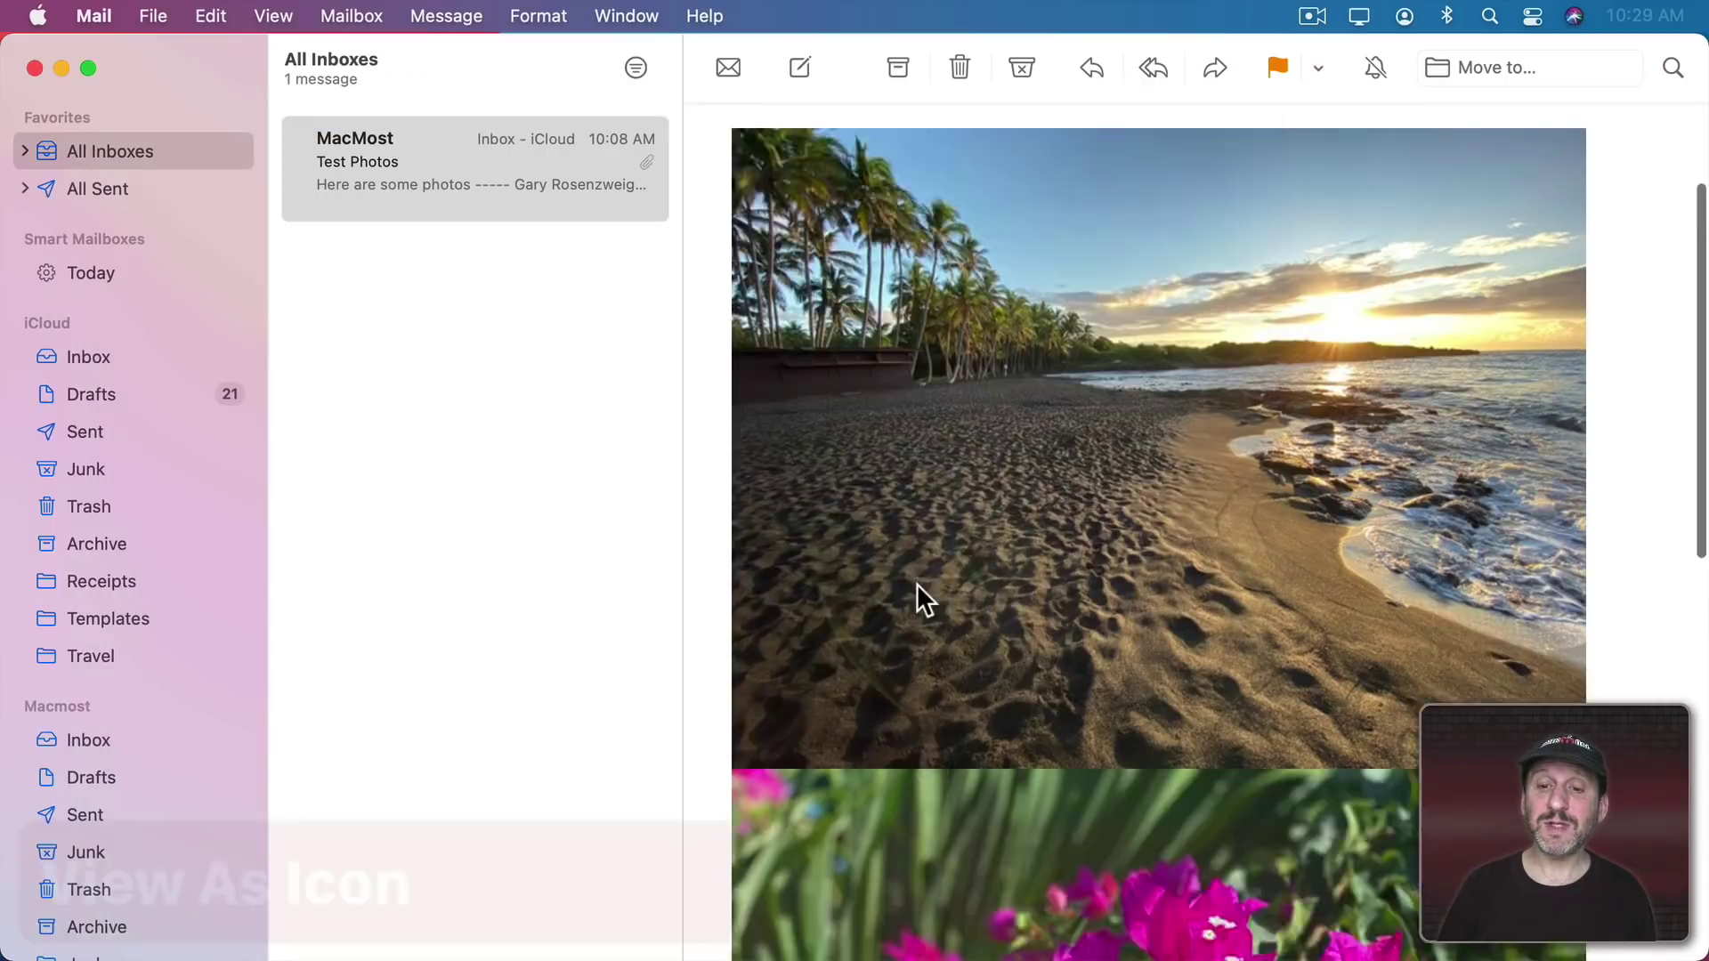
Step: Switch the beach, flower and canyon photos to View as Icon
scroll(917, 584, down, 10)
scroll(916, 584, up, 15)
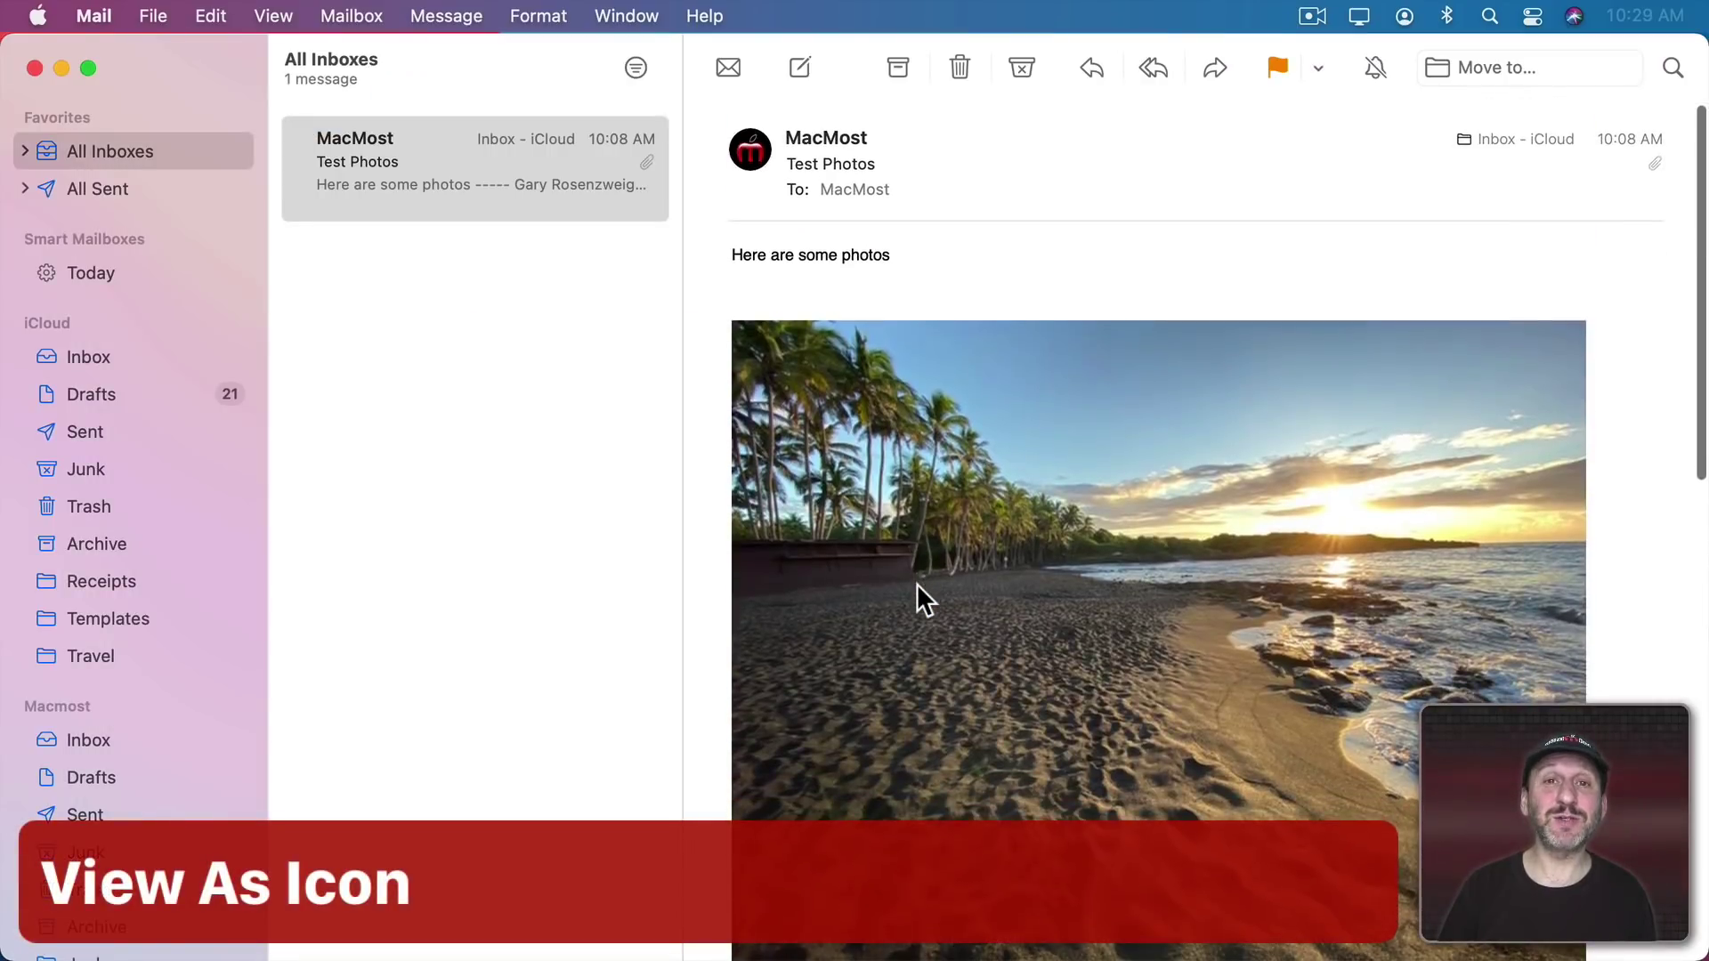
right_click(920, 493)
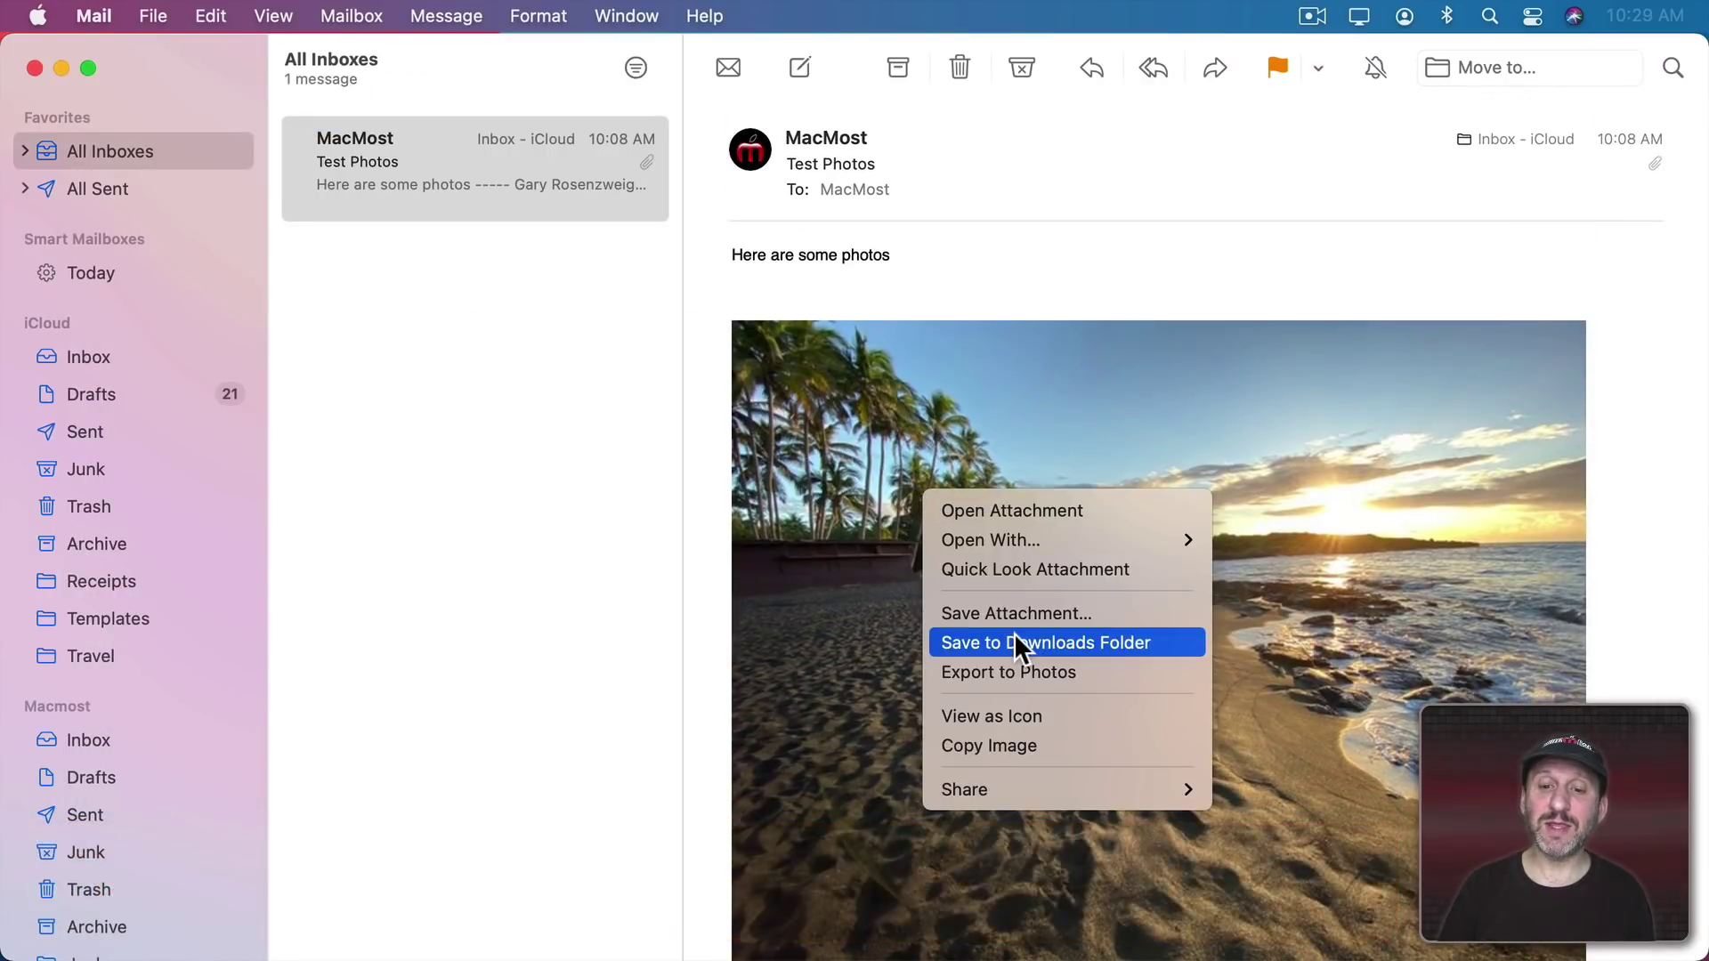
click(1011, 718)
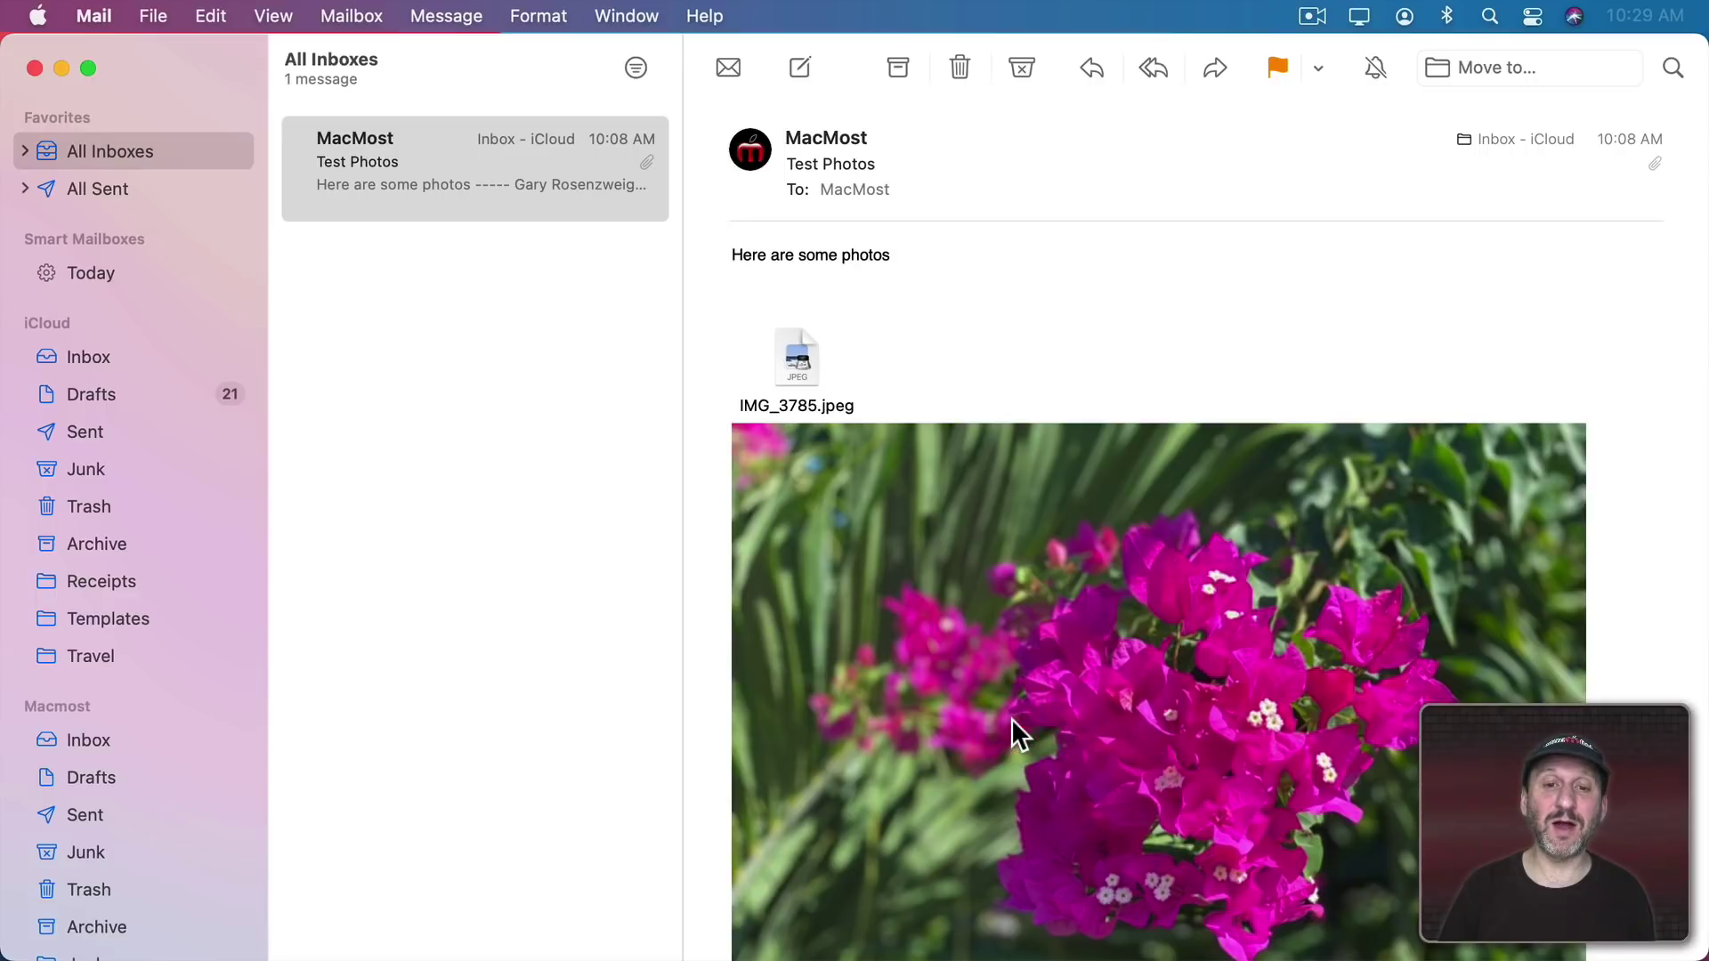
right_click(962, 602)
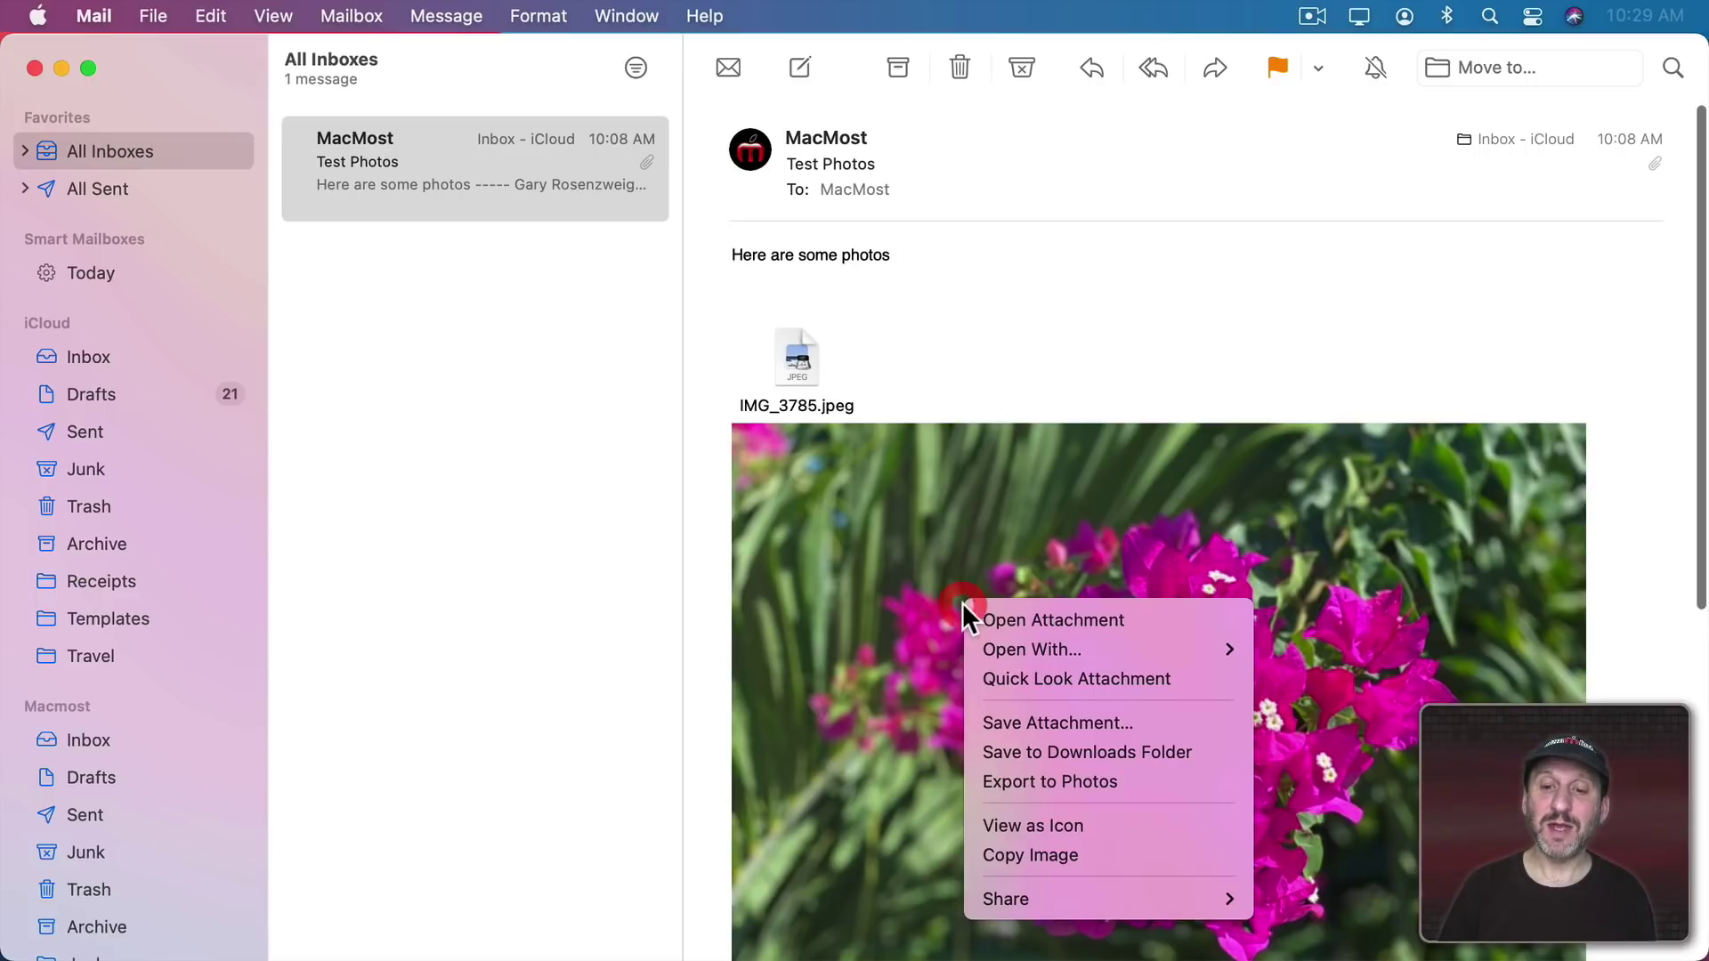
click(1043, 815)
right_click(1077, 548)
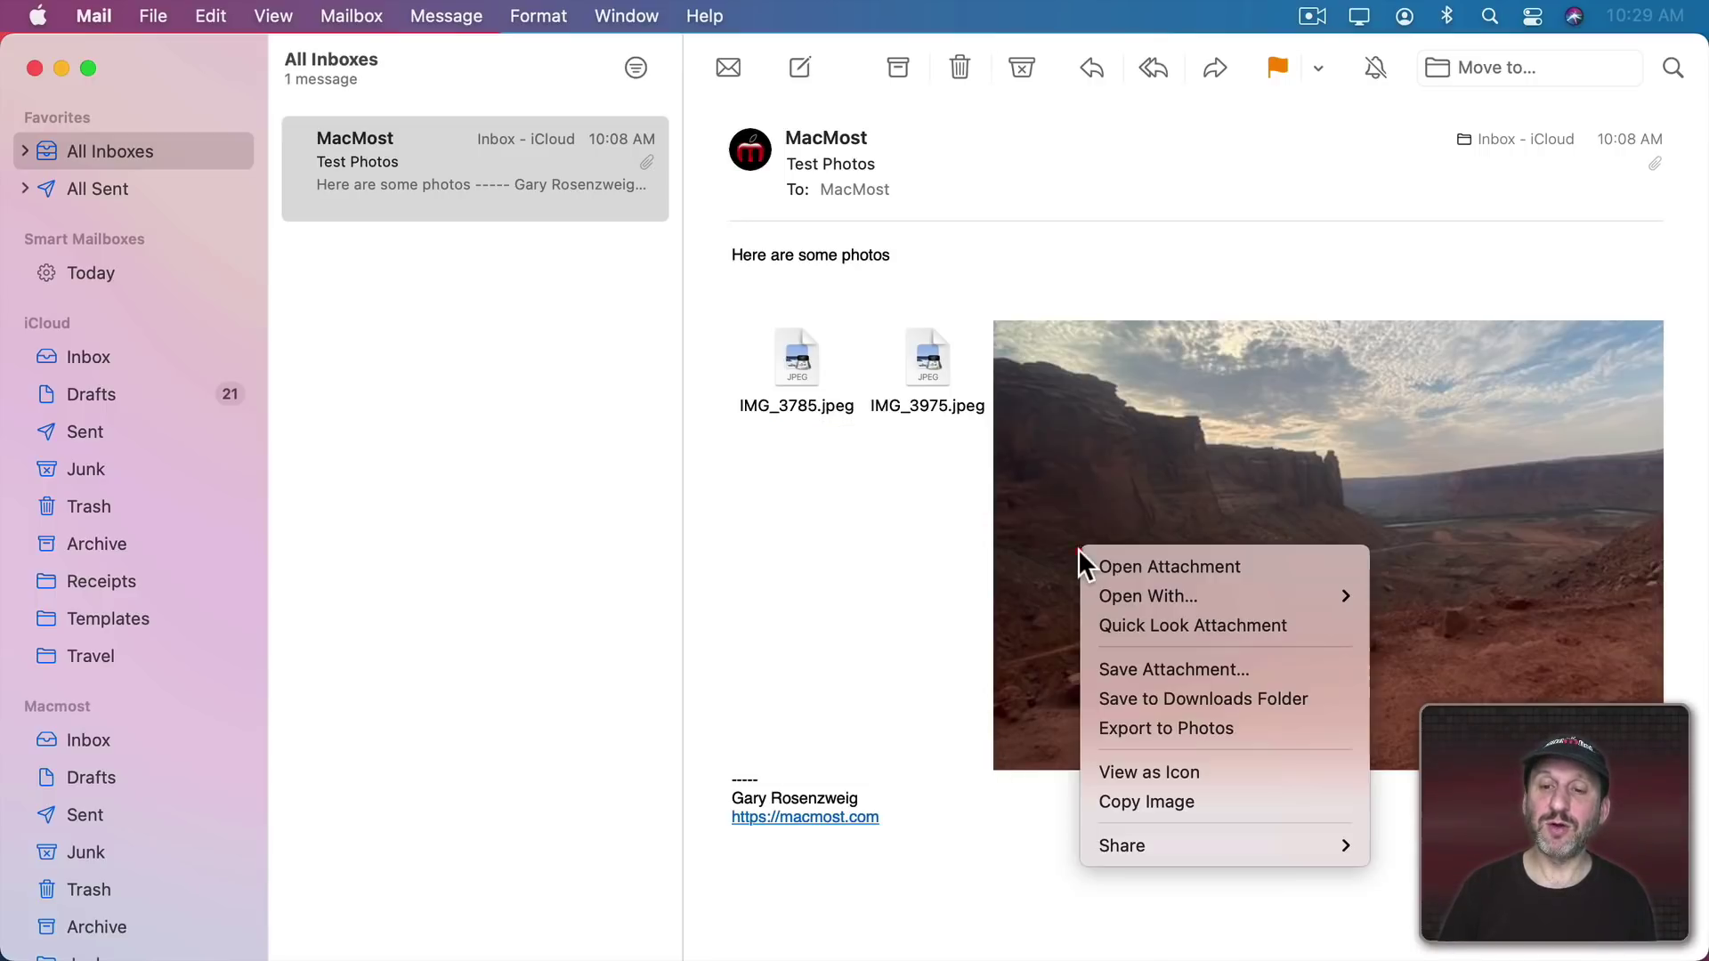
click(1161, 776)
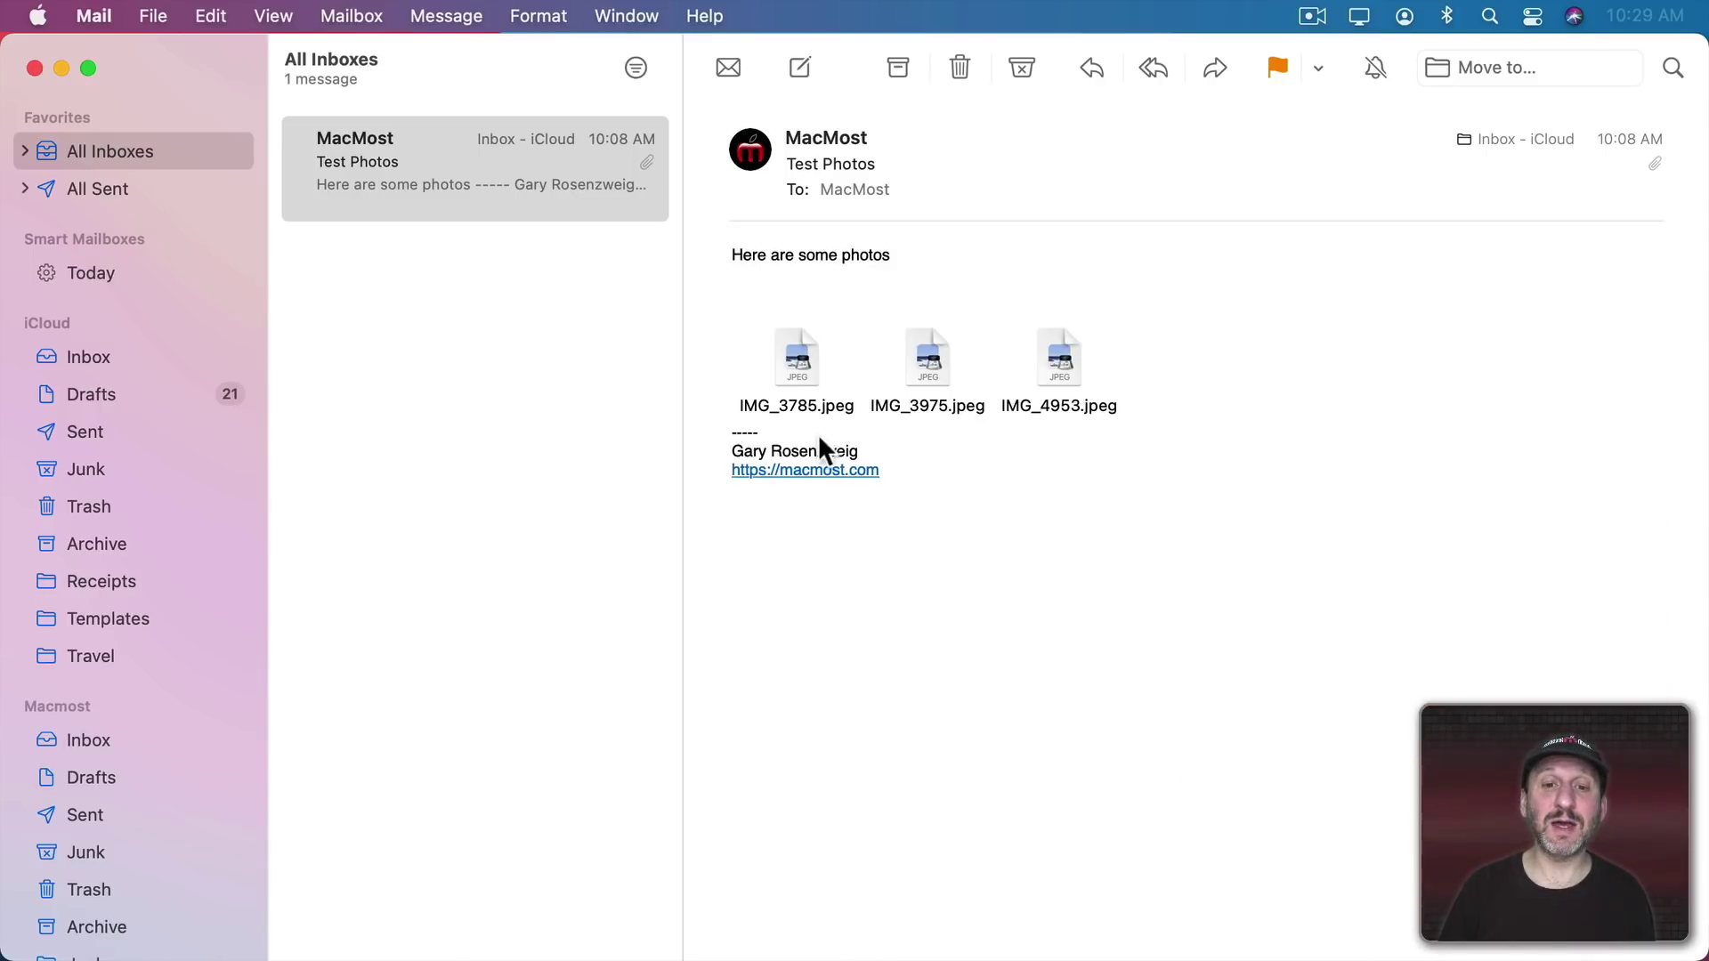
Step: Check the IMG_3785.jpeg icon's options, then Quick Look IMG_3975.jpeg and close it
click(787, 352)
right_click(790, 351)
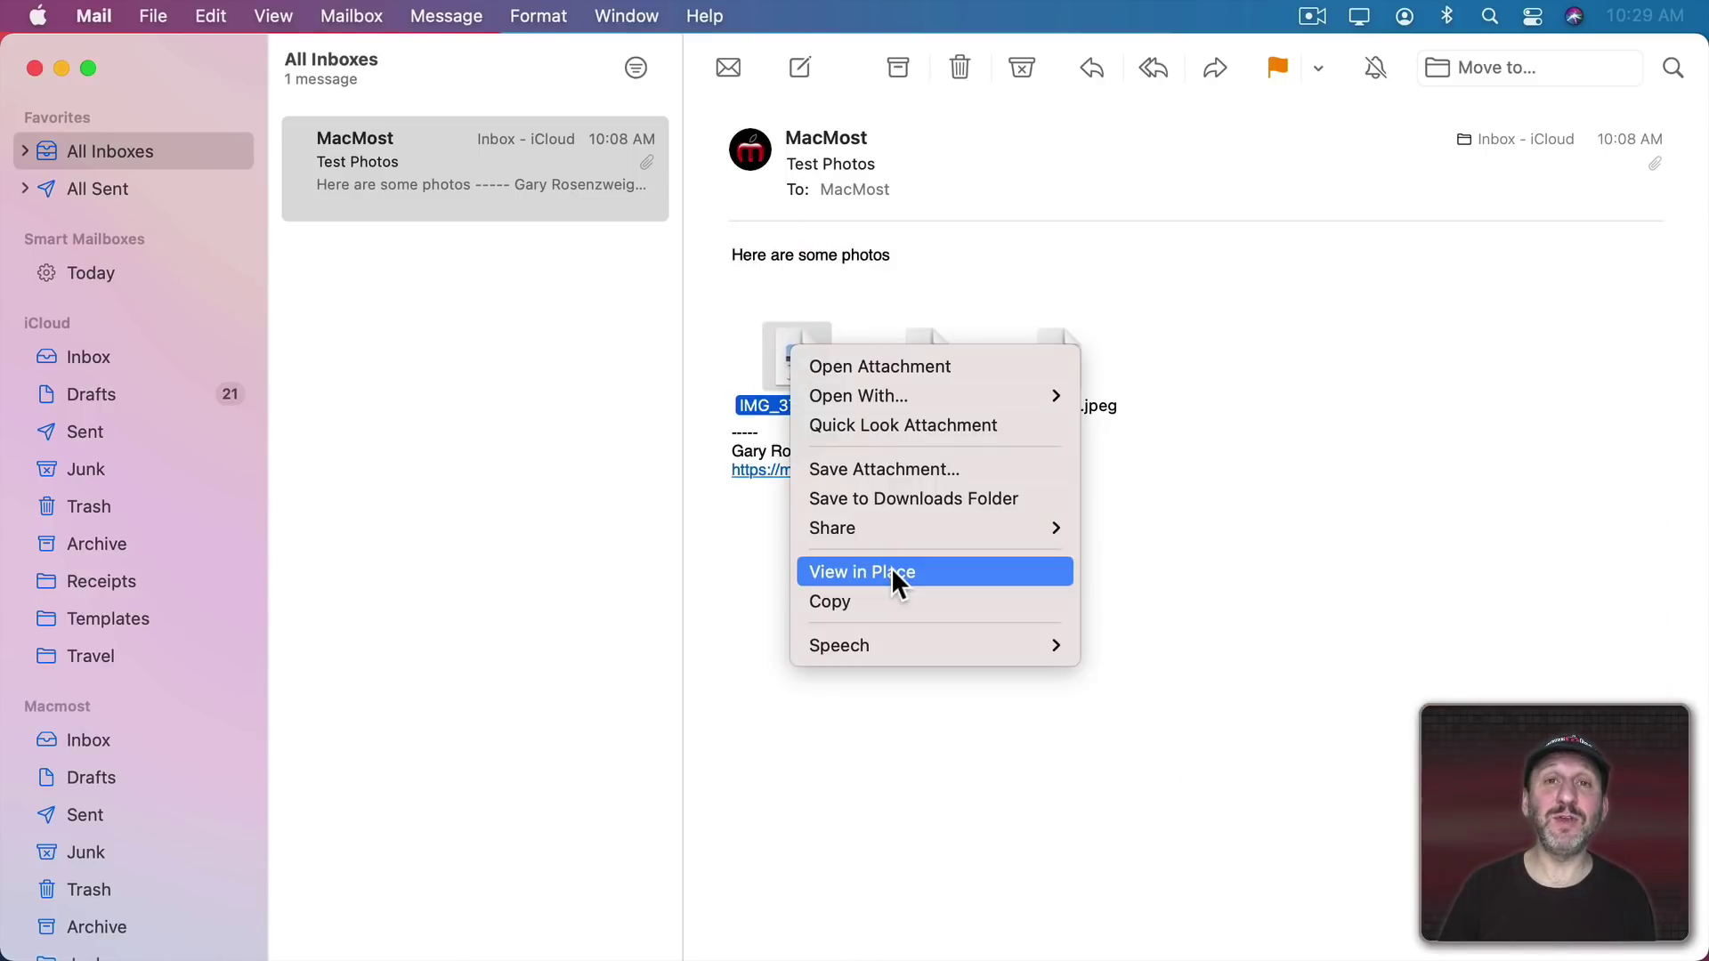
click(721, 365)
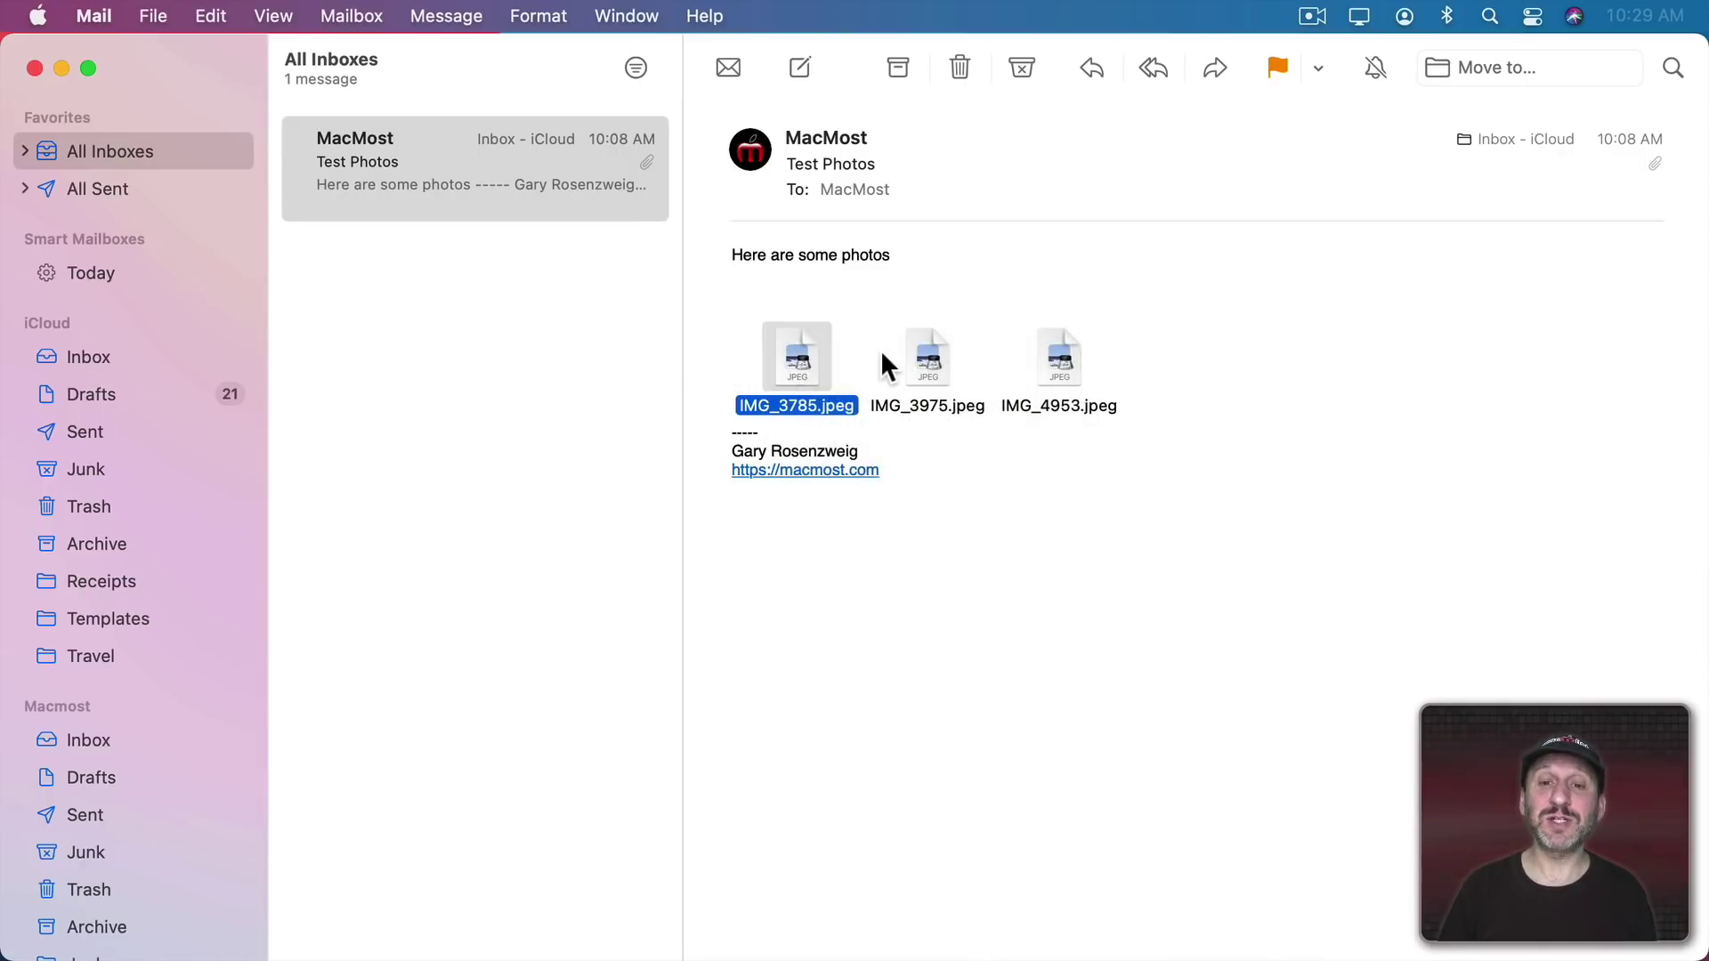
click(924, 357)
key(space)
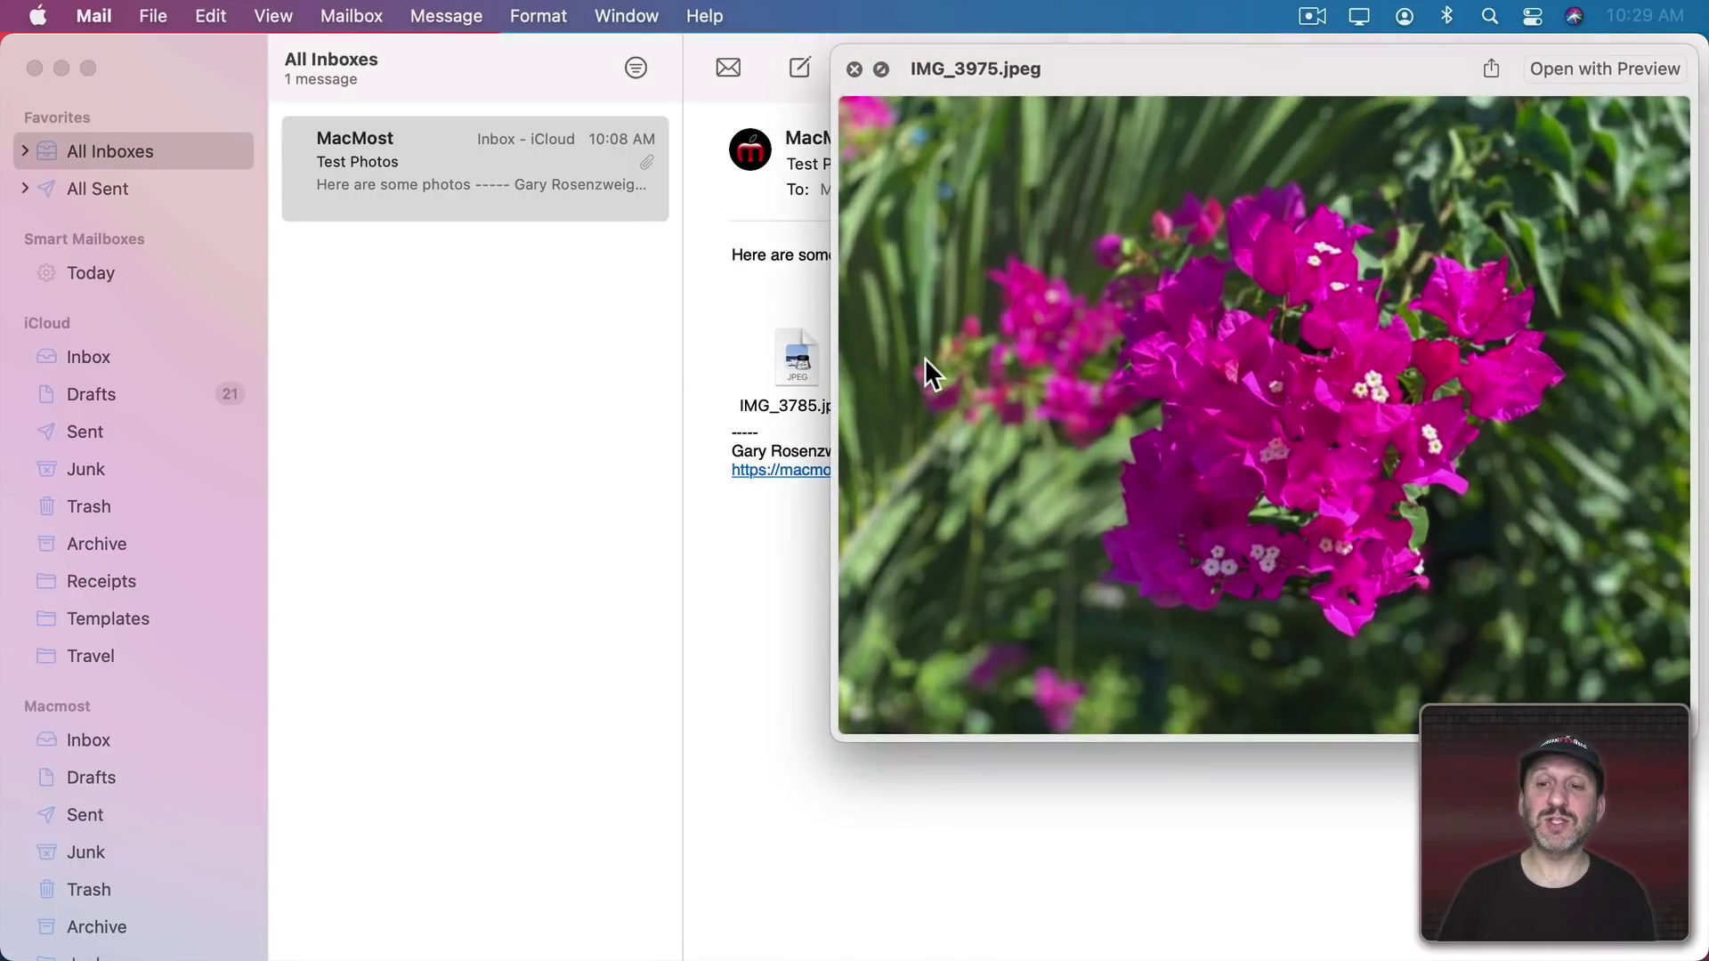
key(space)
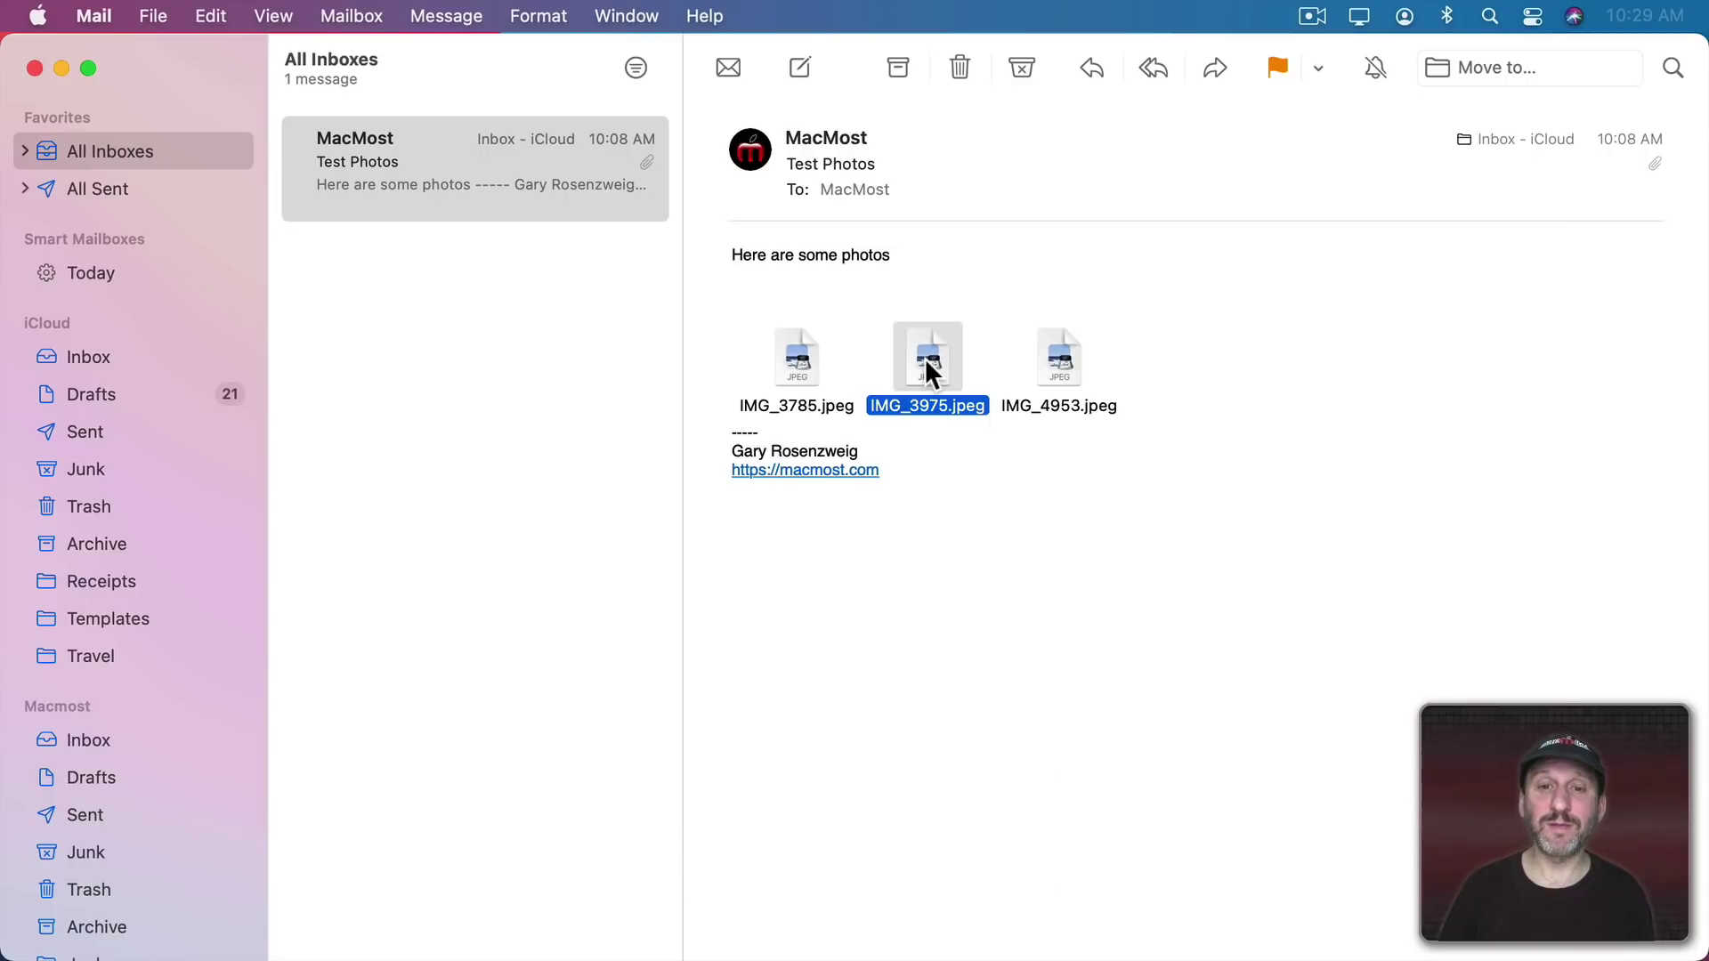
Step: In Mail Preferences > Accounts, set iCloud's Download Attachments to None
click(821, 358)
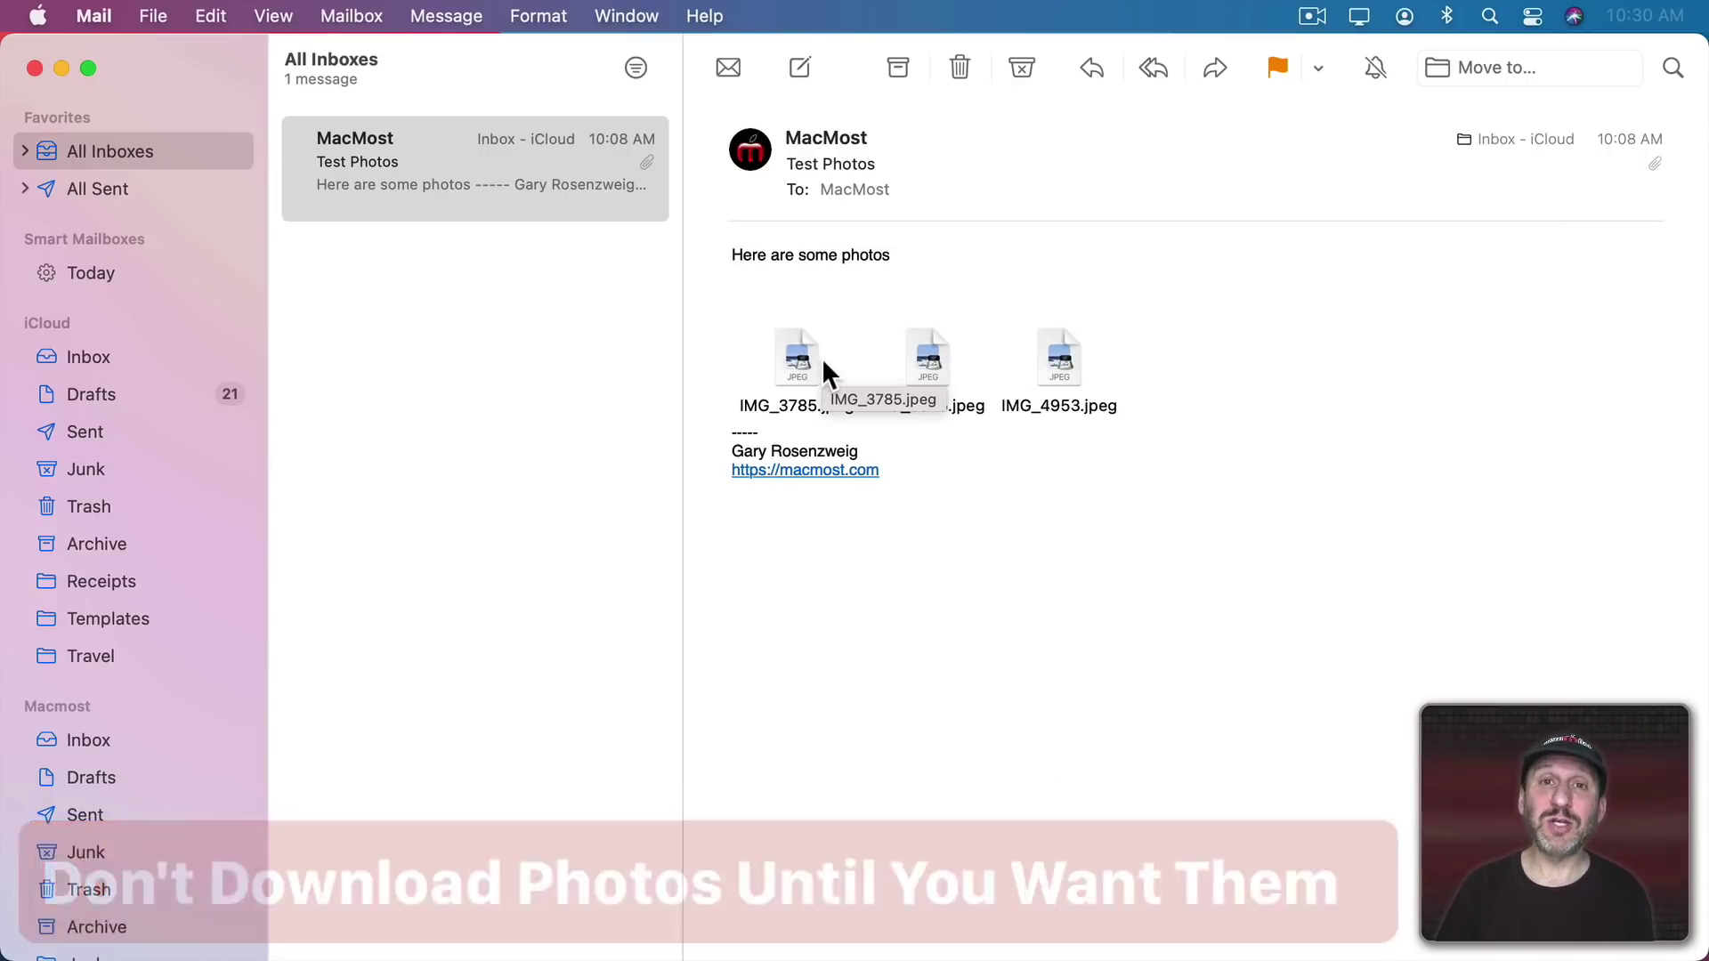
click(98, 15)
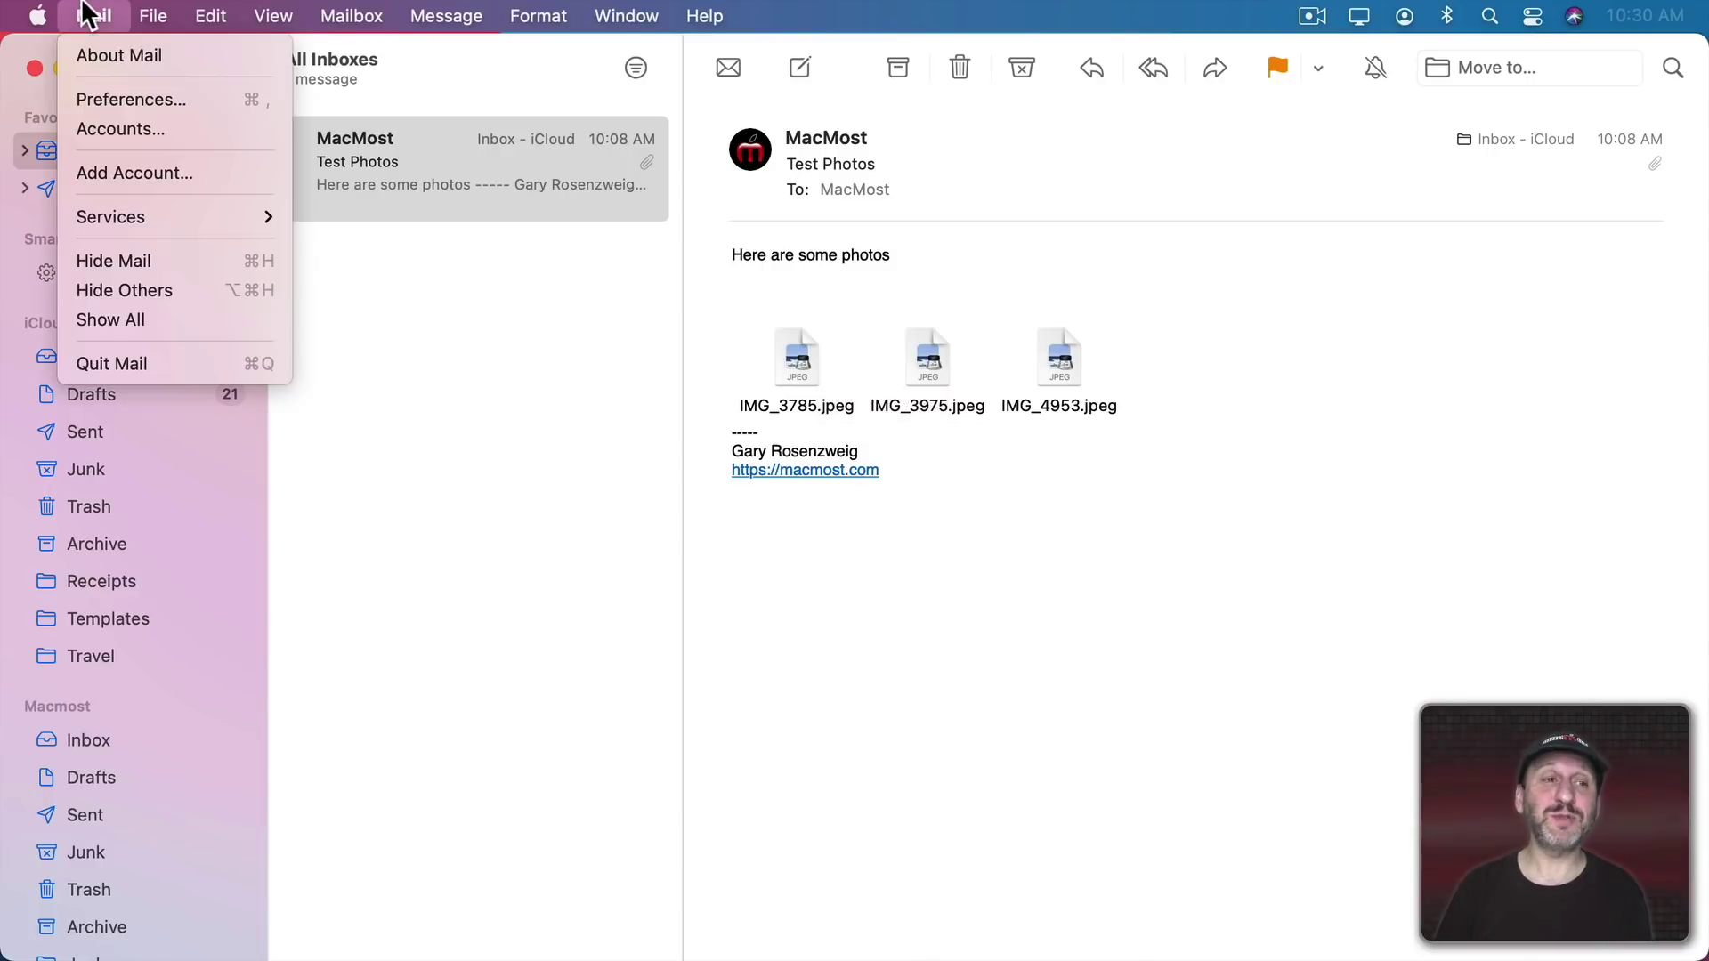
click(114, 104)
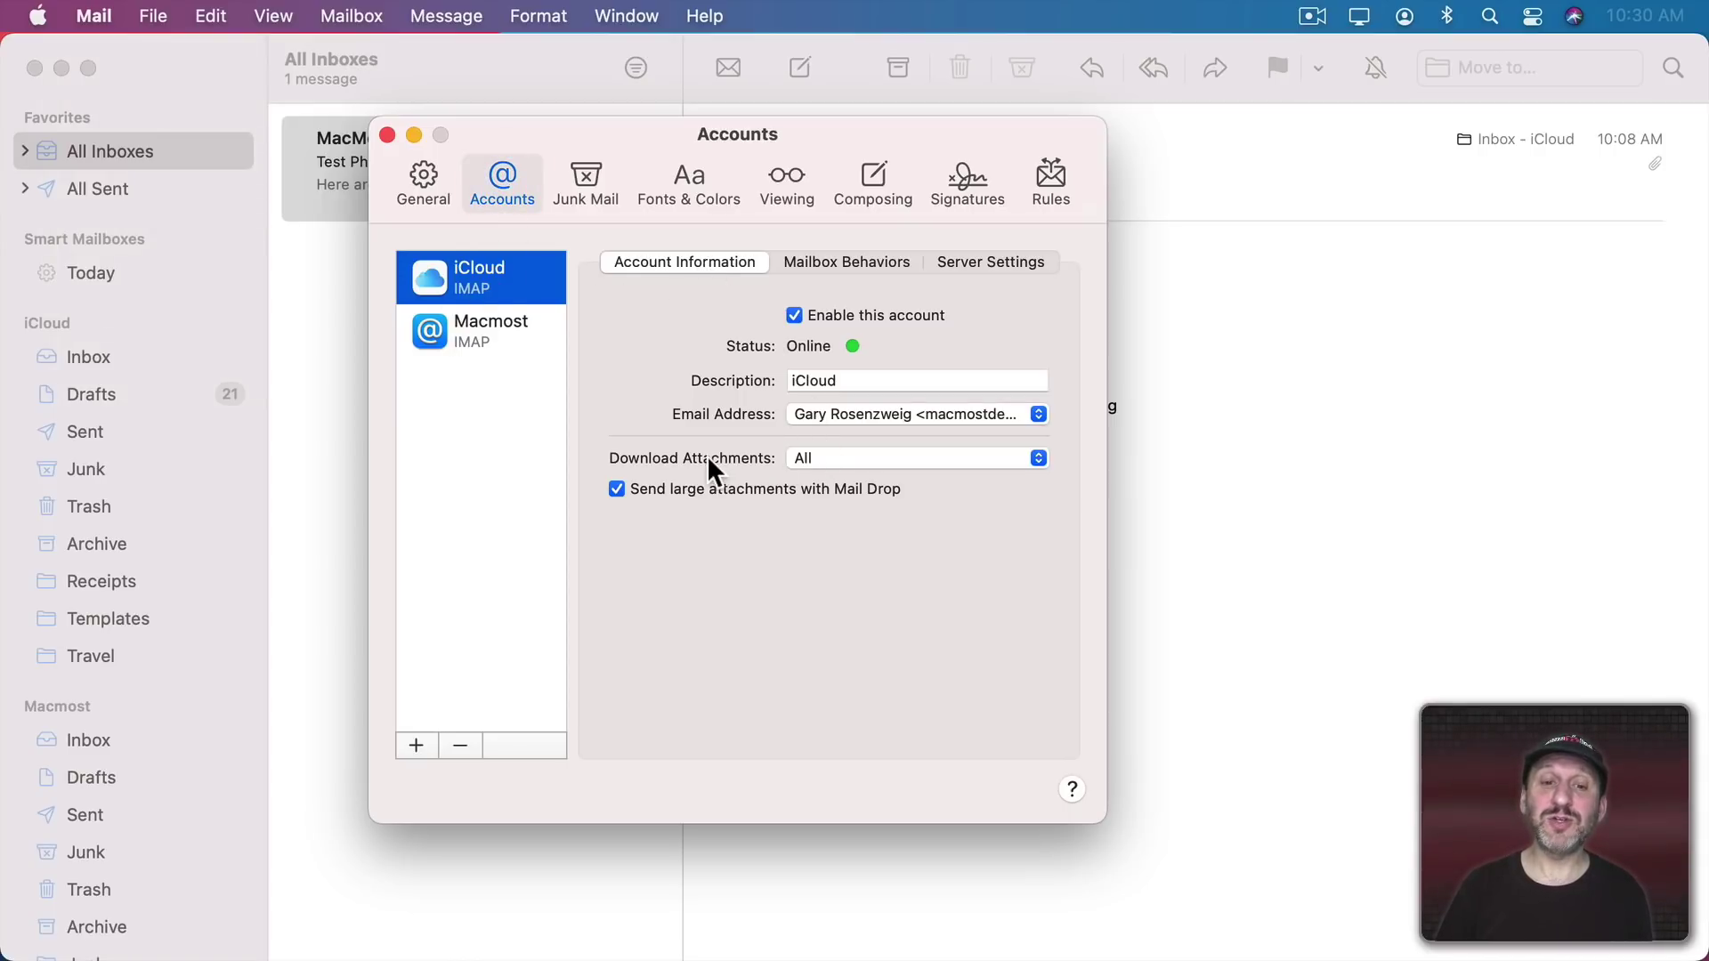
click(890, 458)
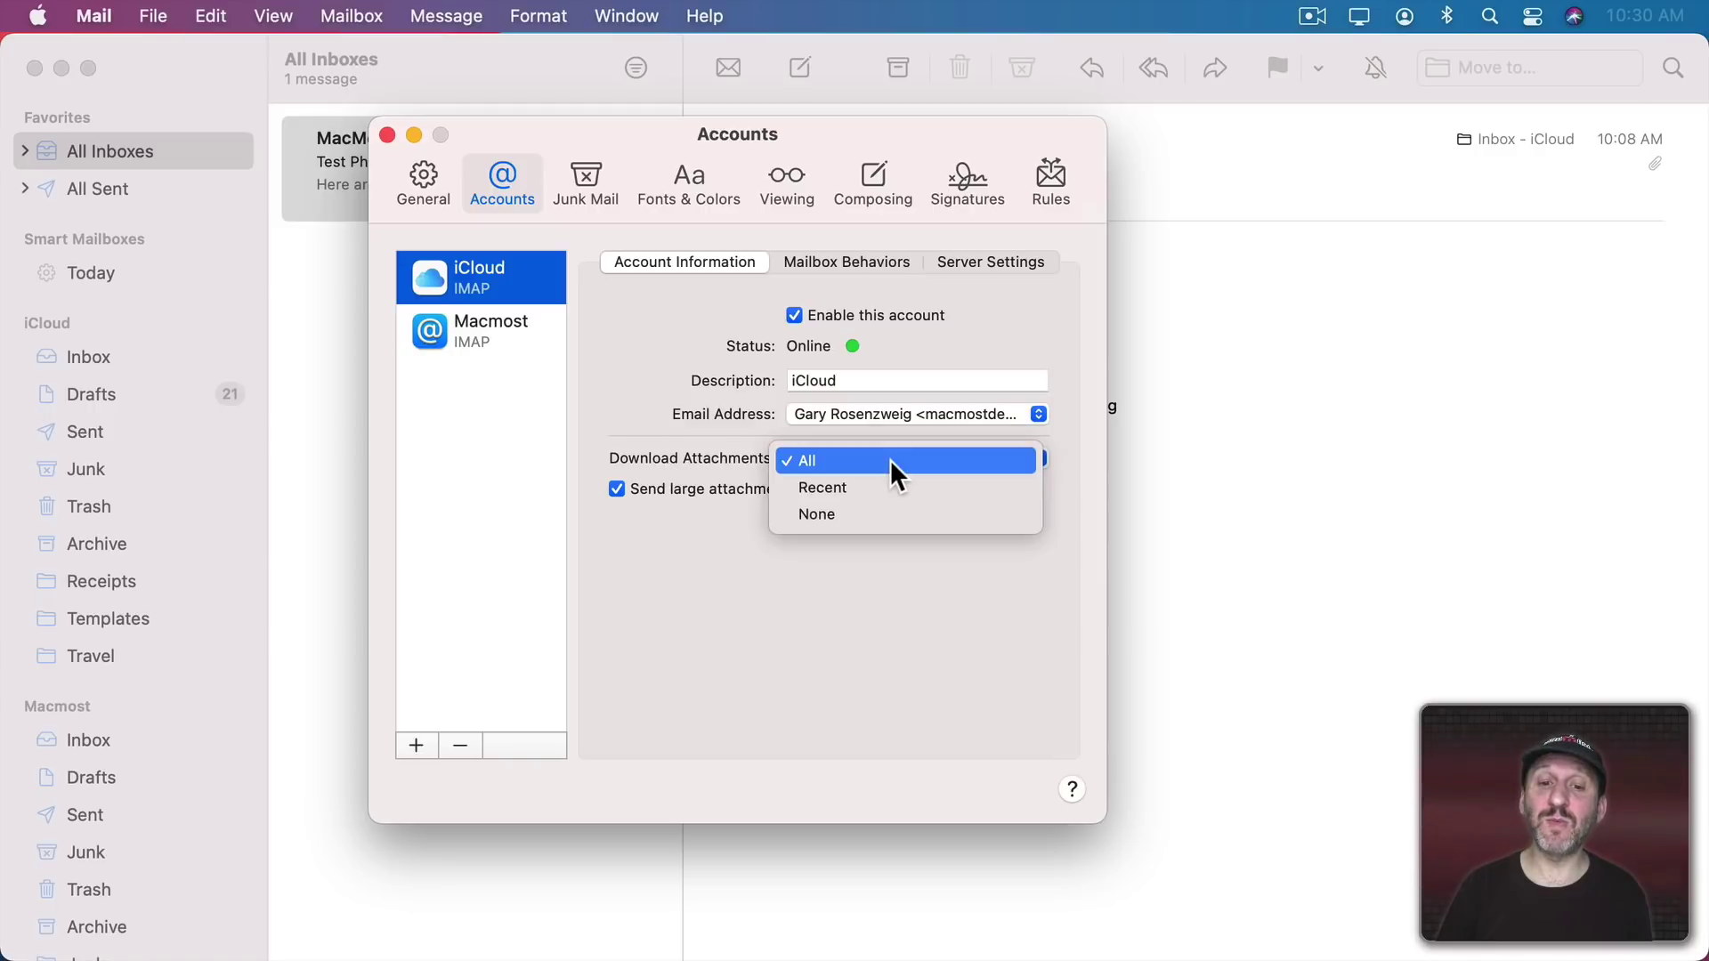
click(851, 514)
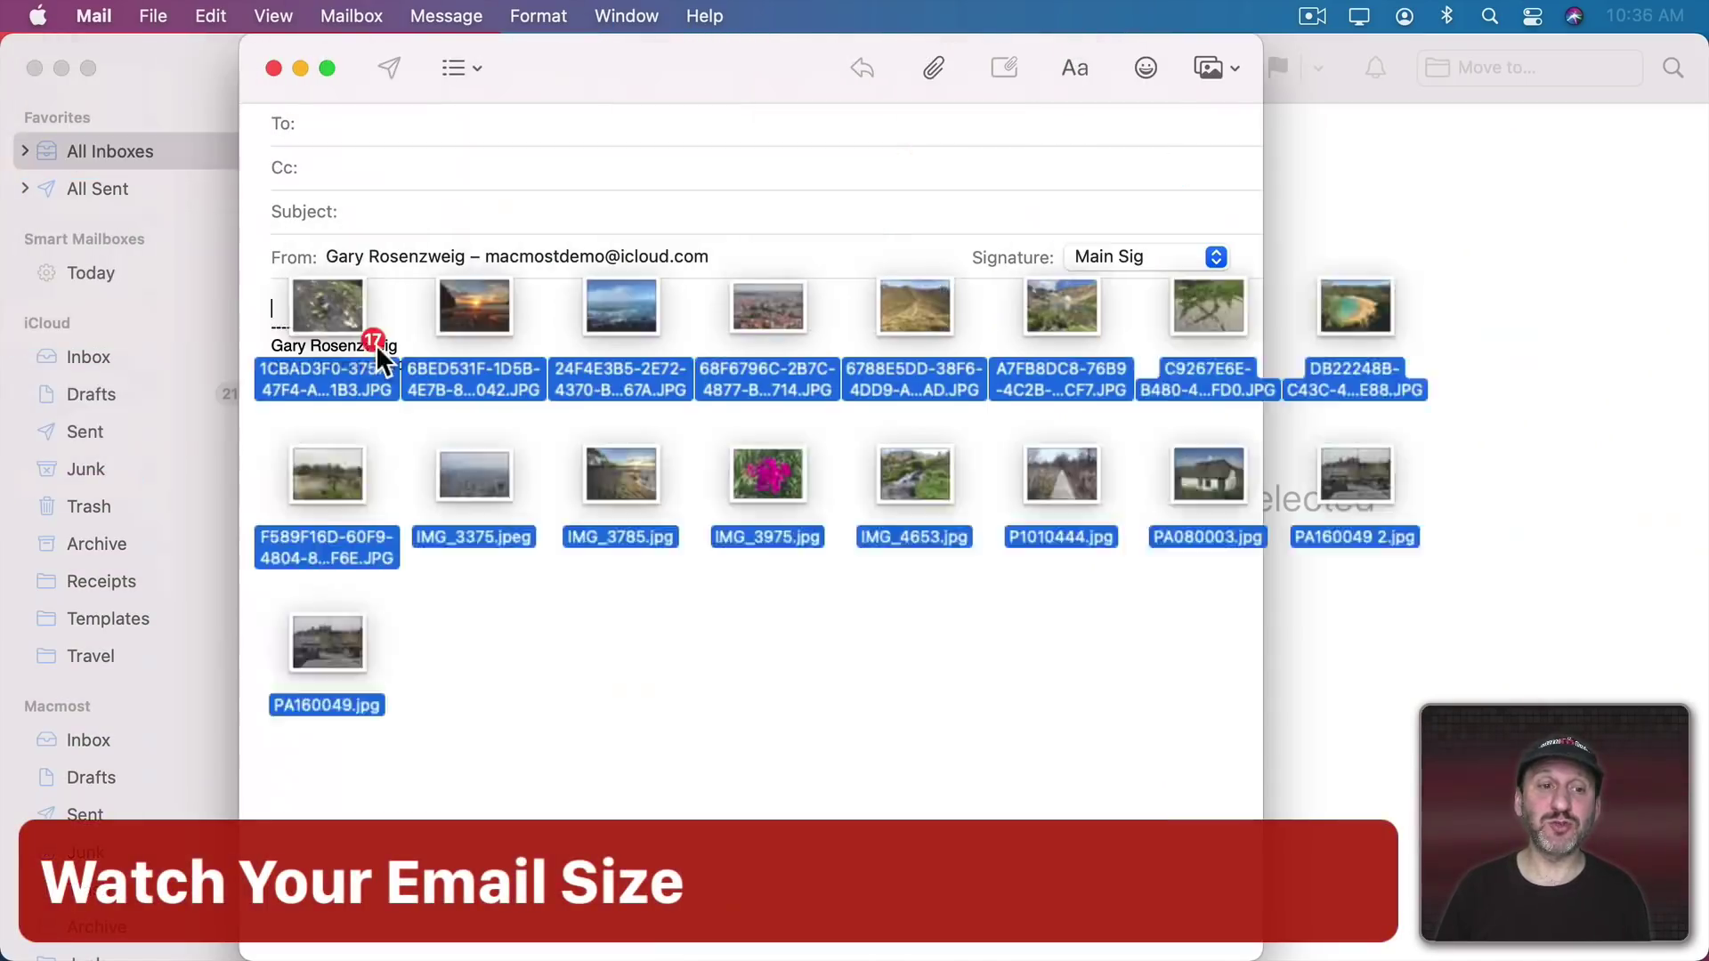
Step: Drag 17 photos into a new message and set Image Size to Large, cutting 34.1 MB to 8.7 MB
drag(376, 345, 292, 299)
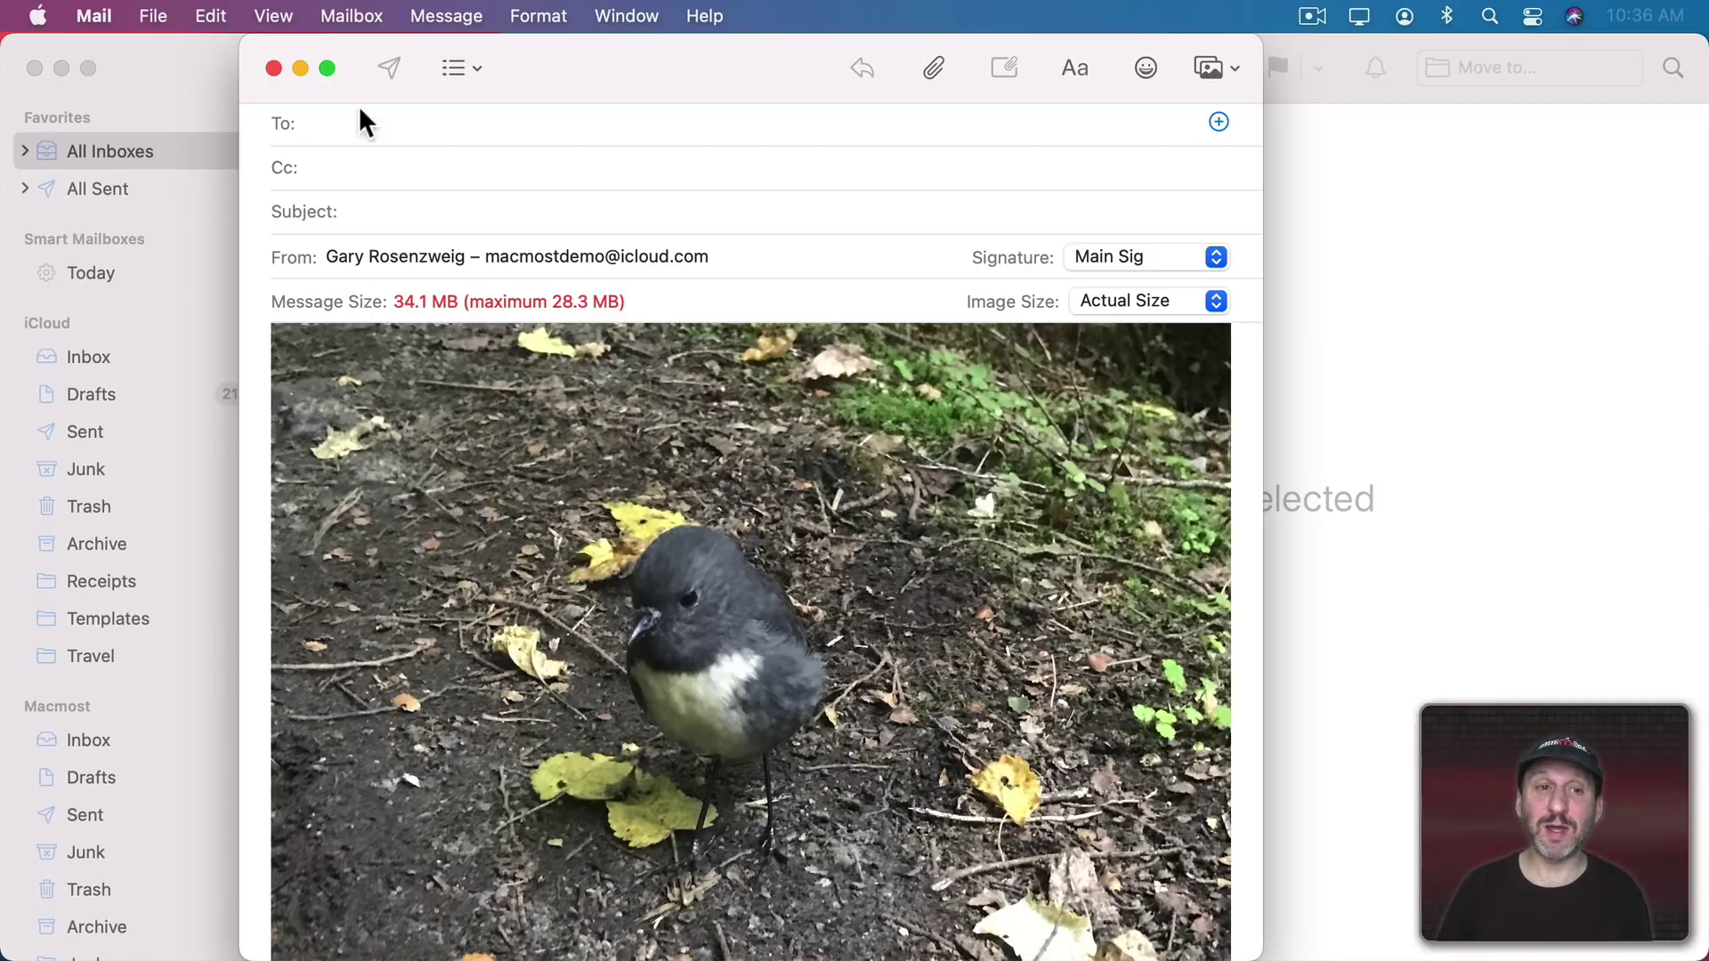
click(1144, 301)
click(1140, 259)
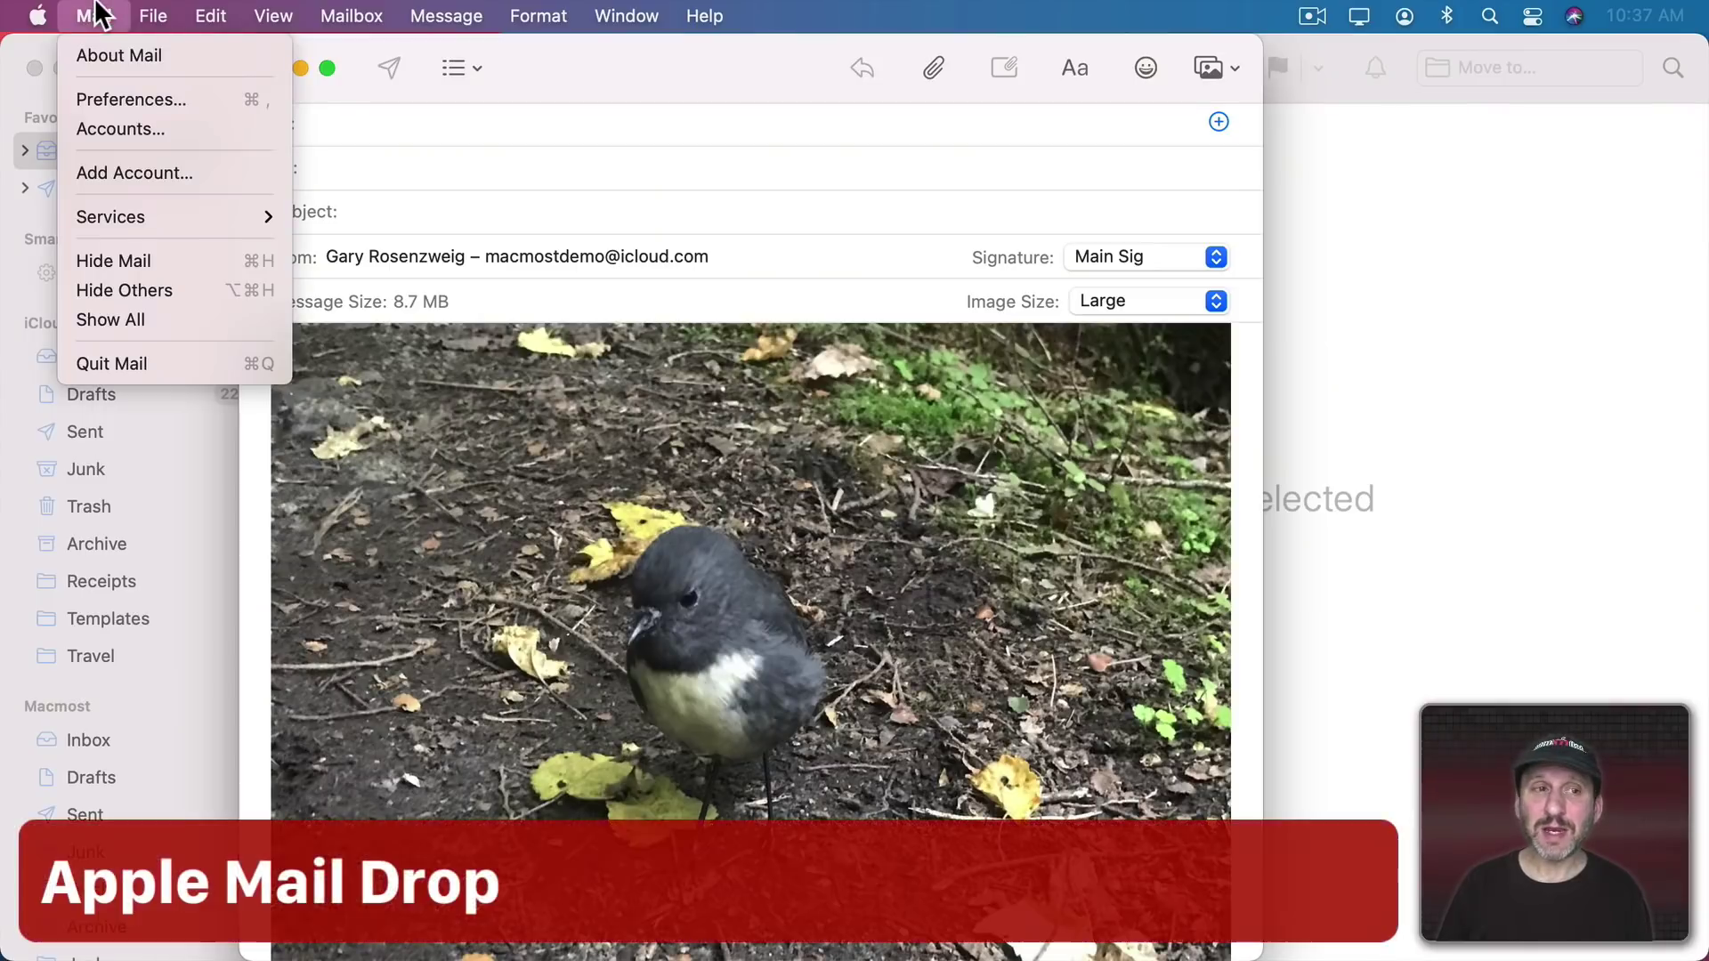
Step: In the iCloud account preferences, enable 'Send large attachments with Mail Drop'
click(130, 98)
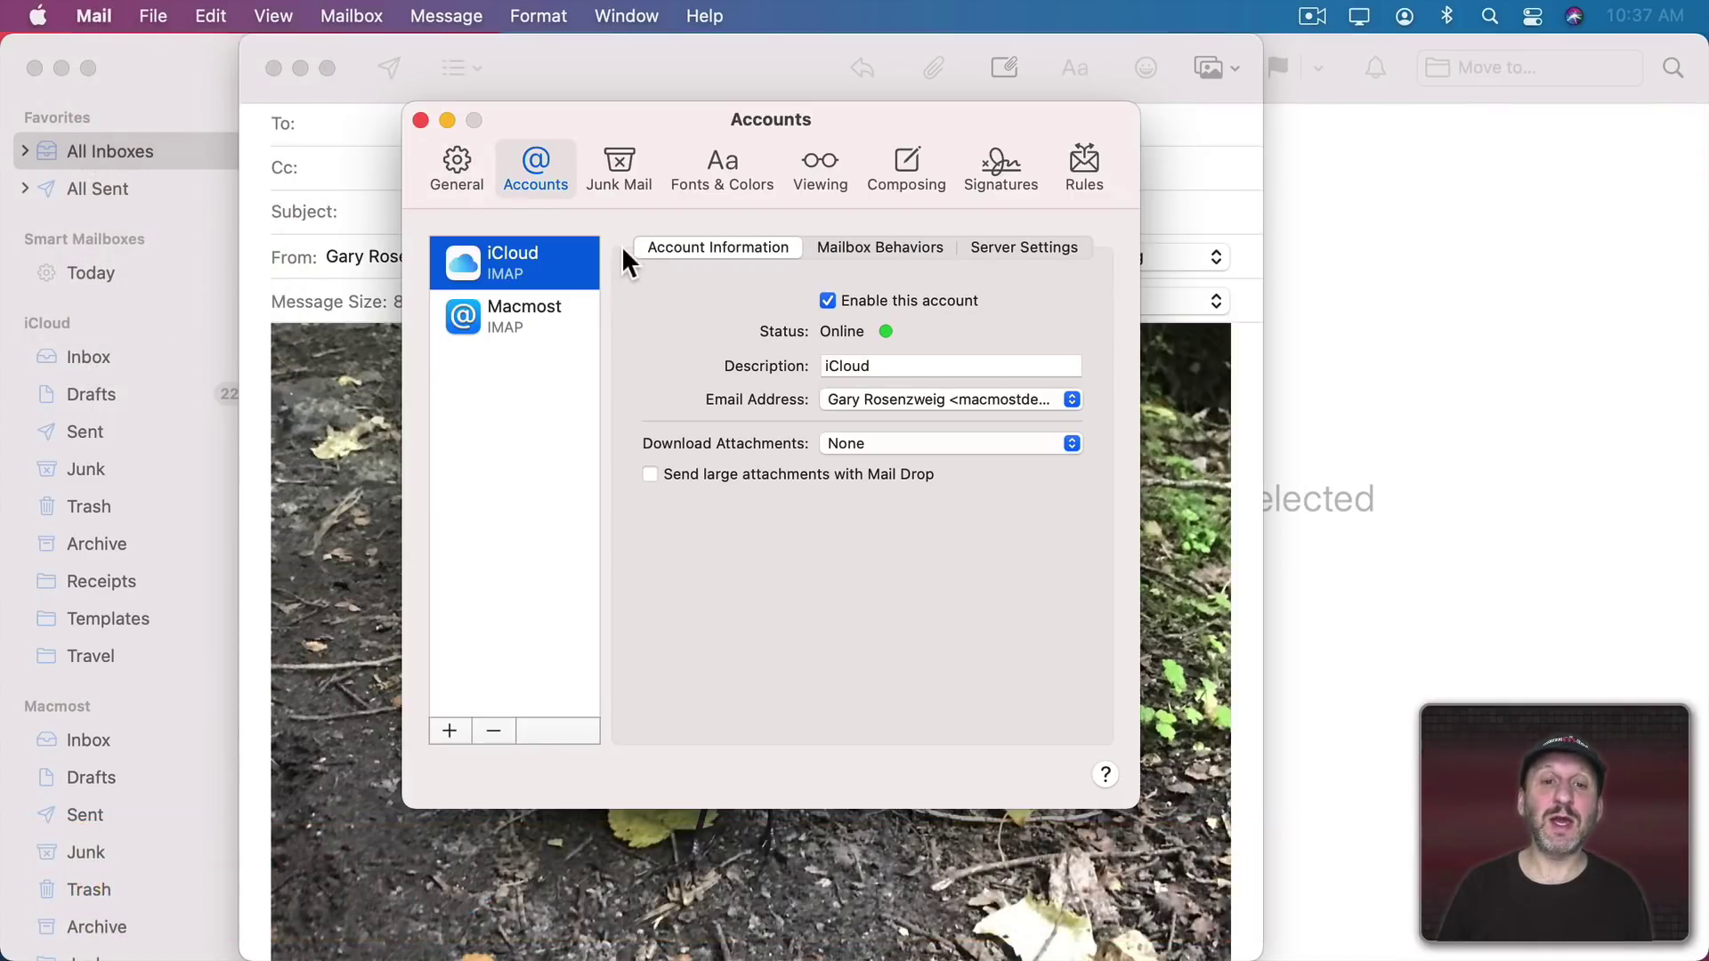
click(692, 485)
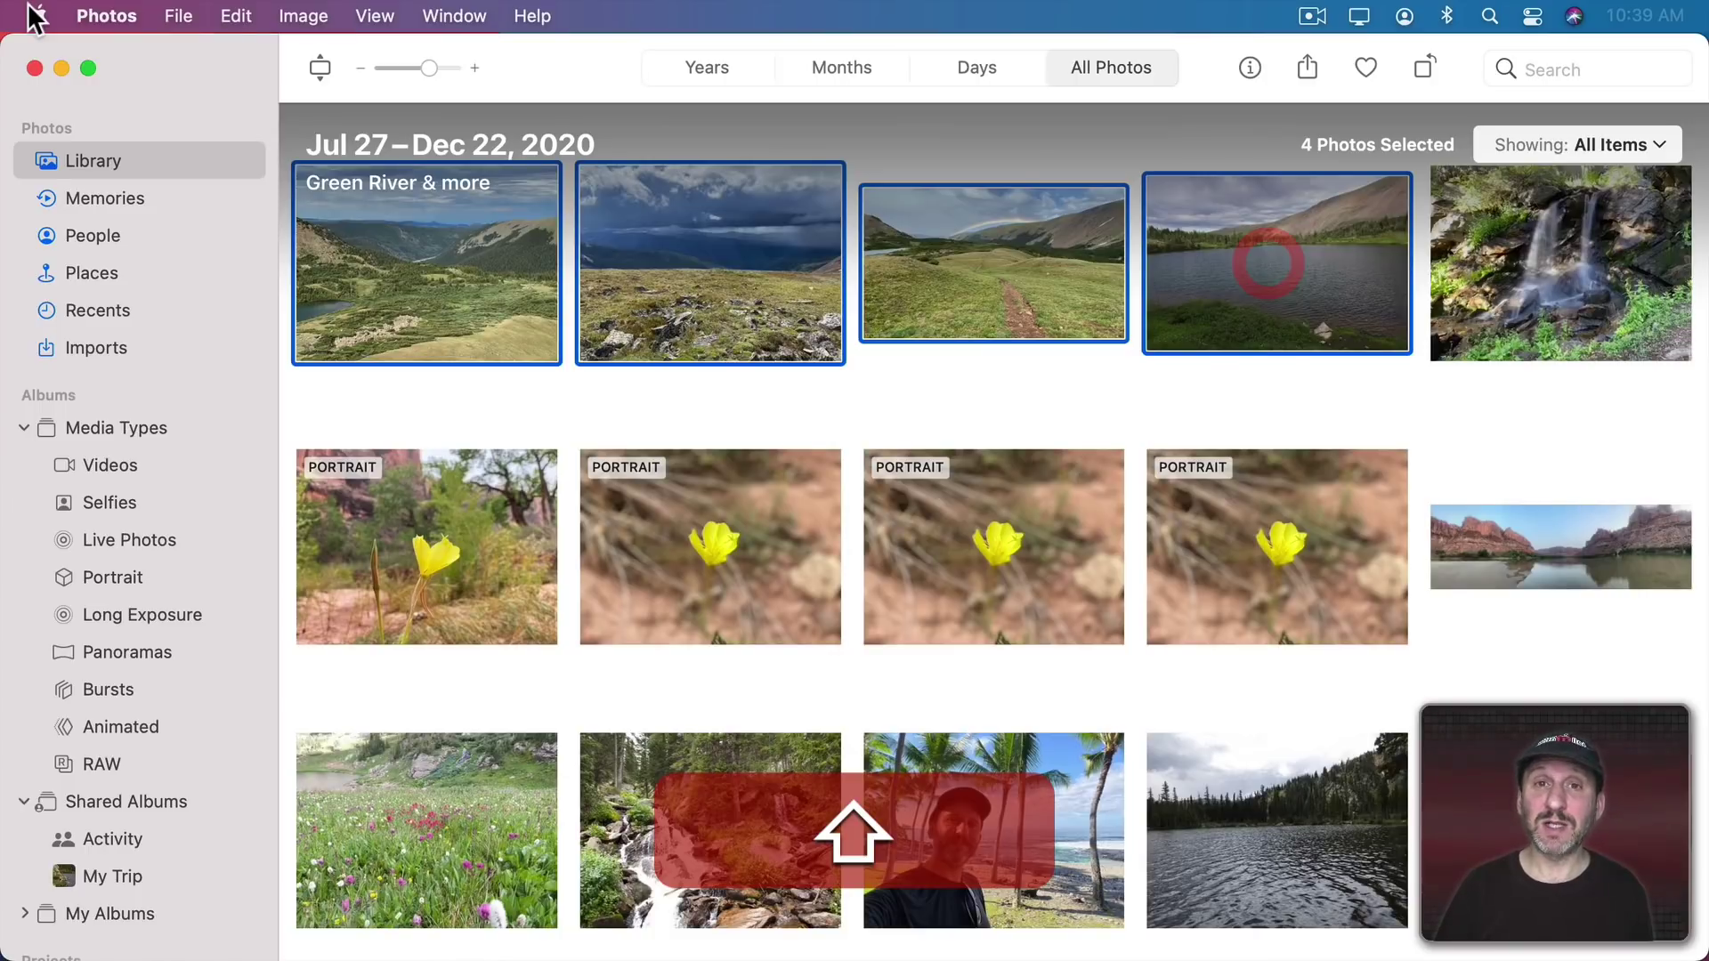
Step: Check the sharing options for the four selected photos, then dismiss them
click(178, 15)
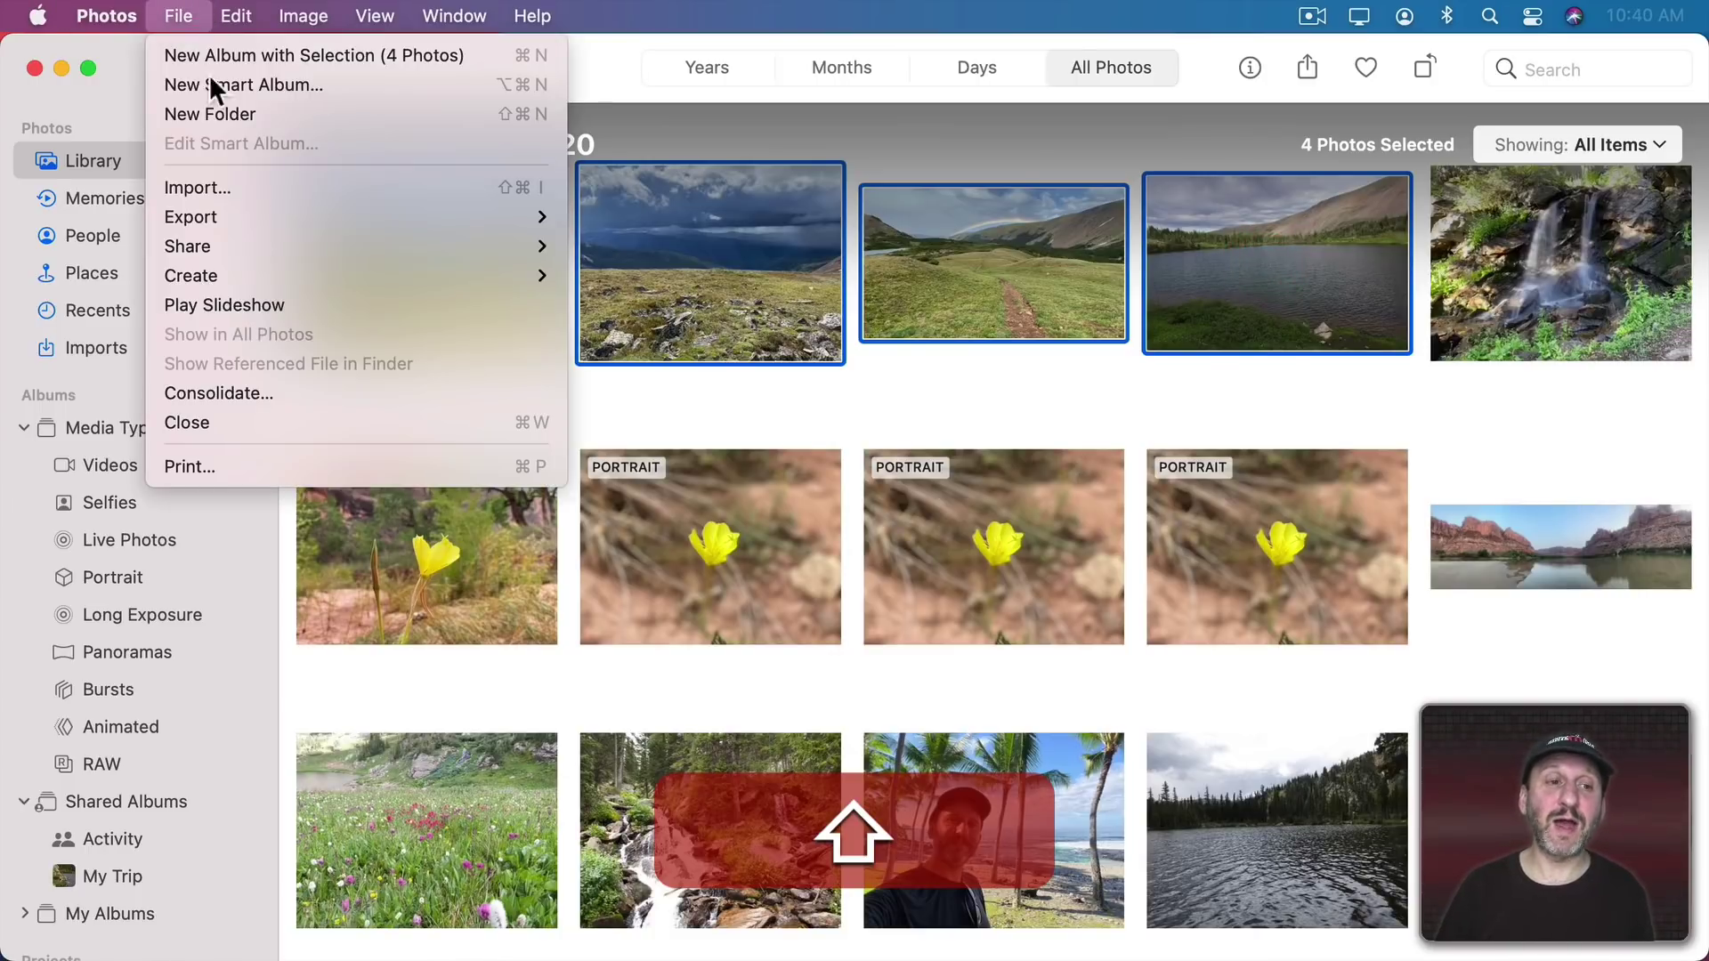
mouse_move(242, 244)
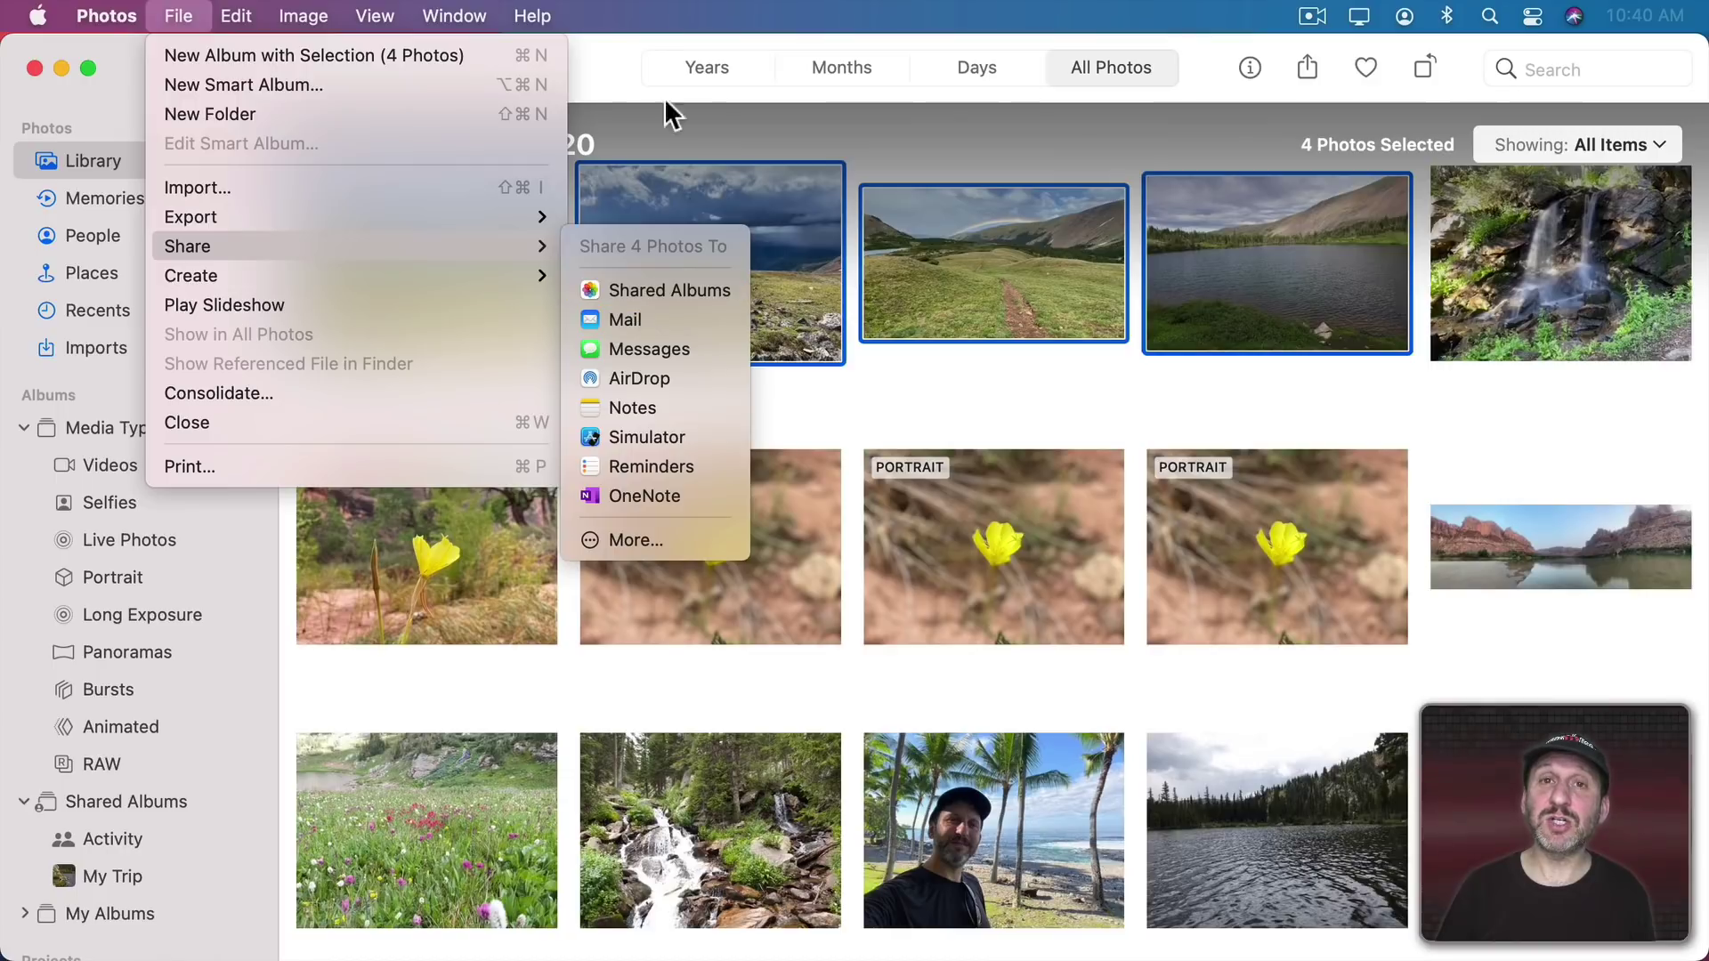
click(657, 47)
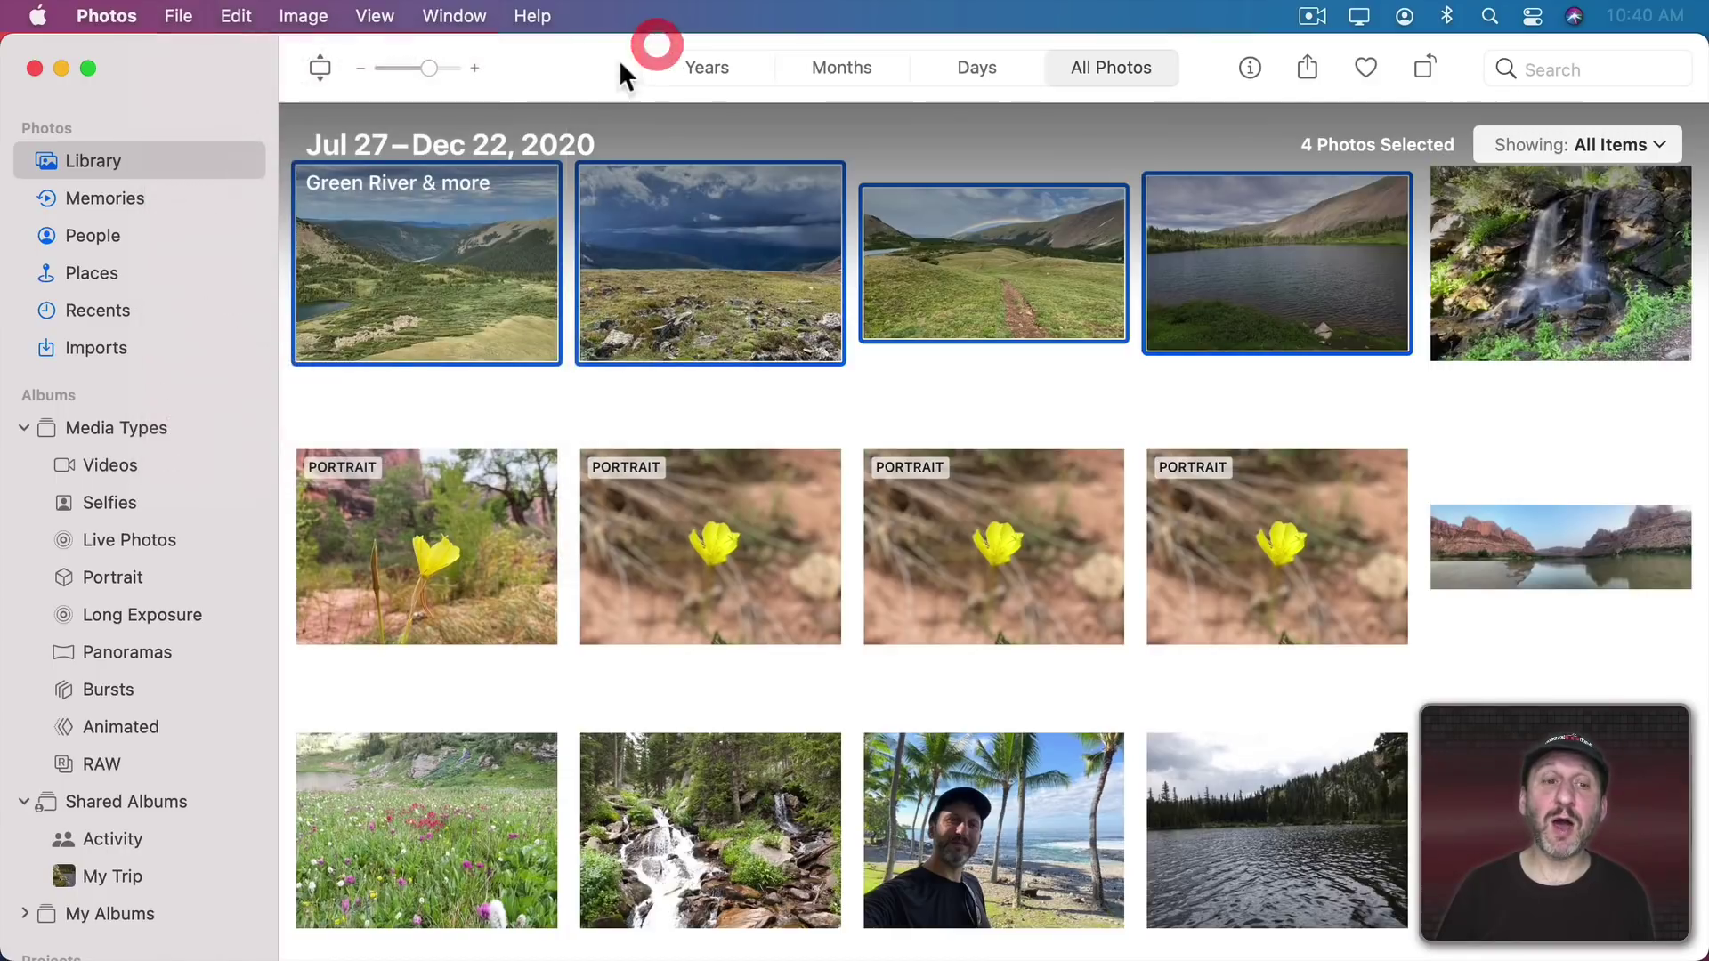
Step: Open My Trip's sharing settings, turn Public Website on then off, and choose Invite People
click(125, 878)
click(1375, 69)
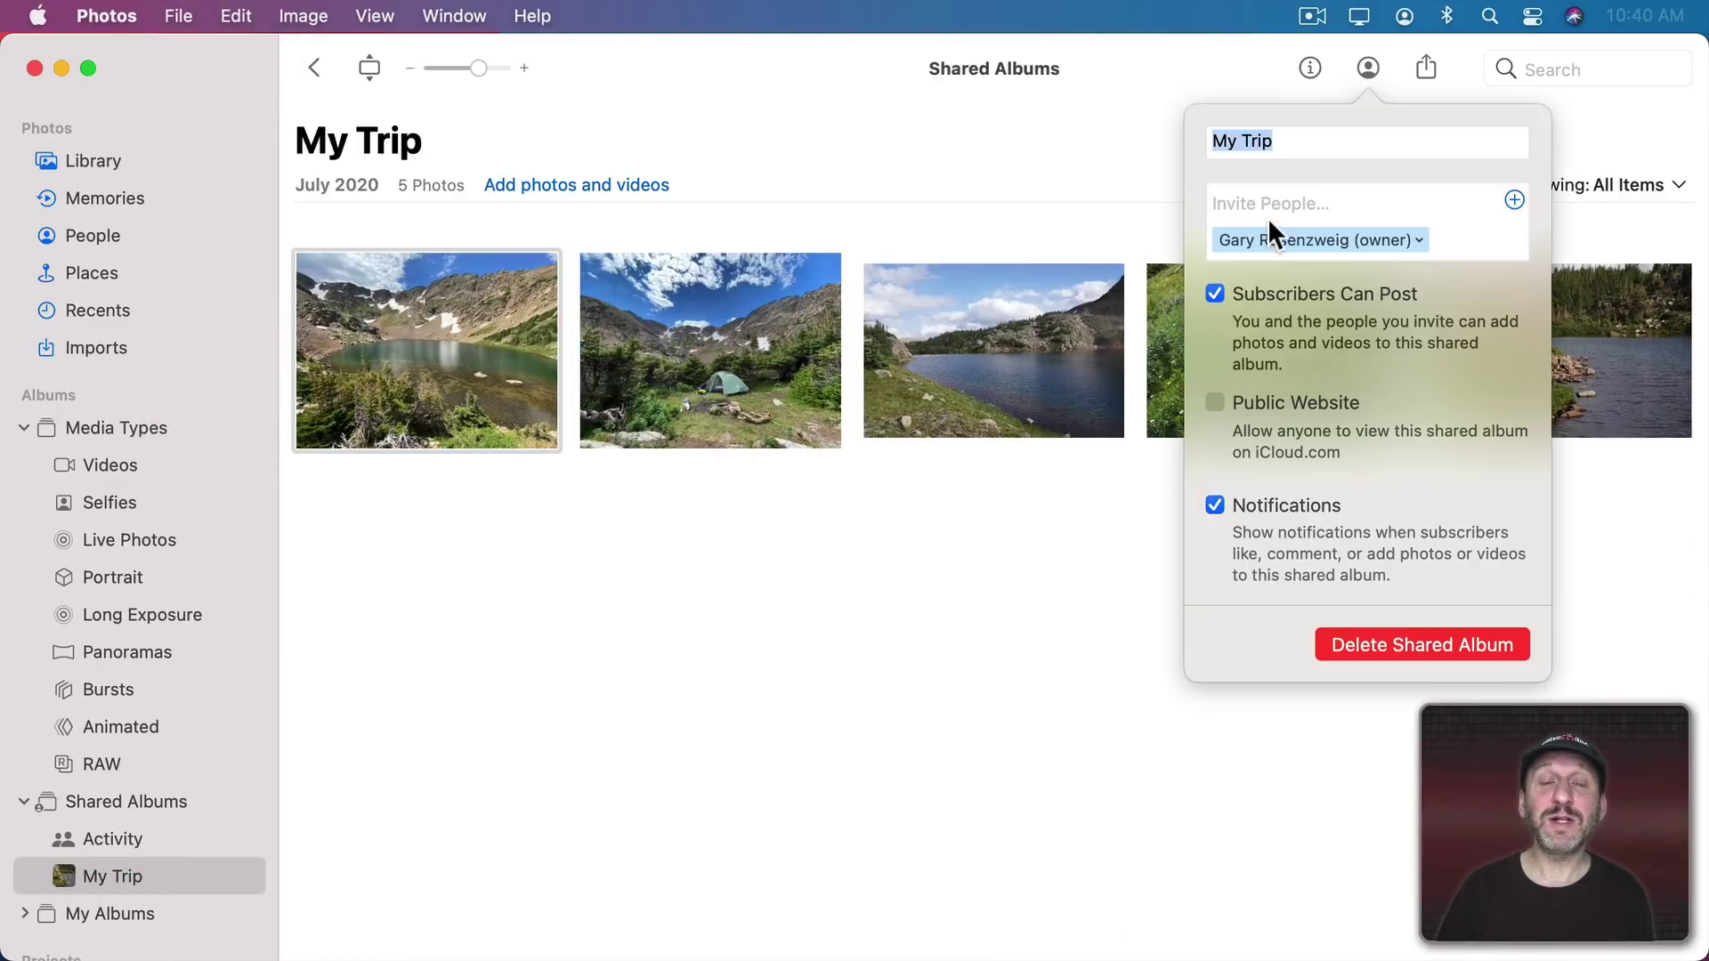
click(1216, 403)
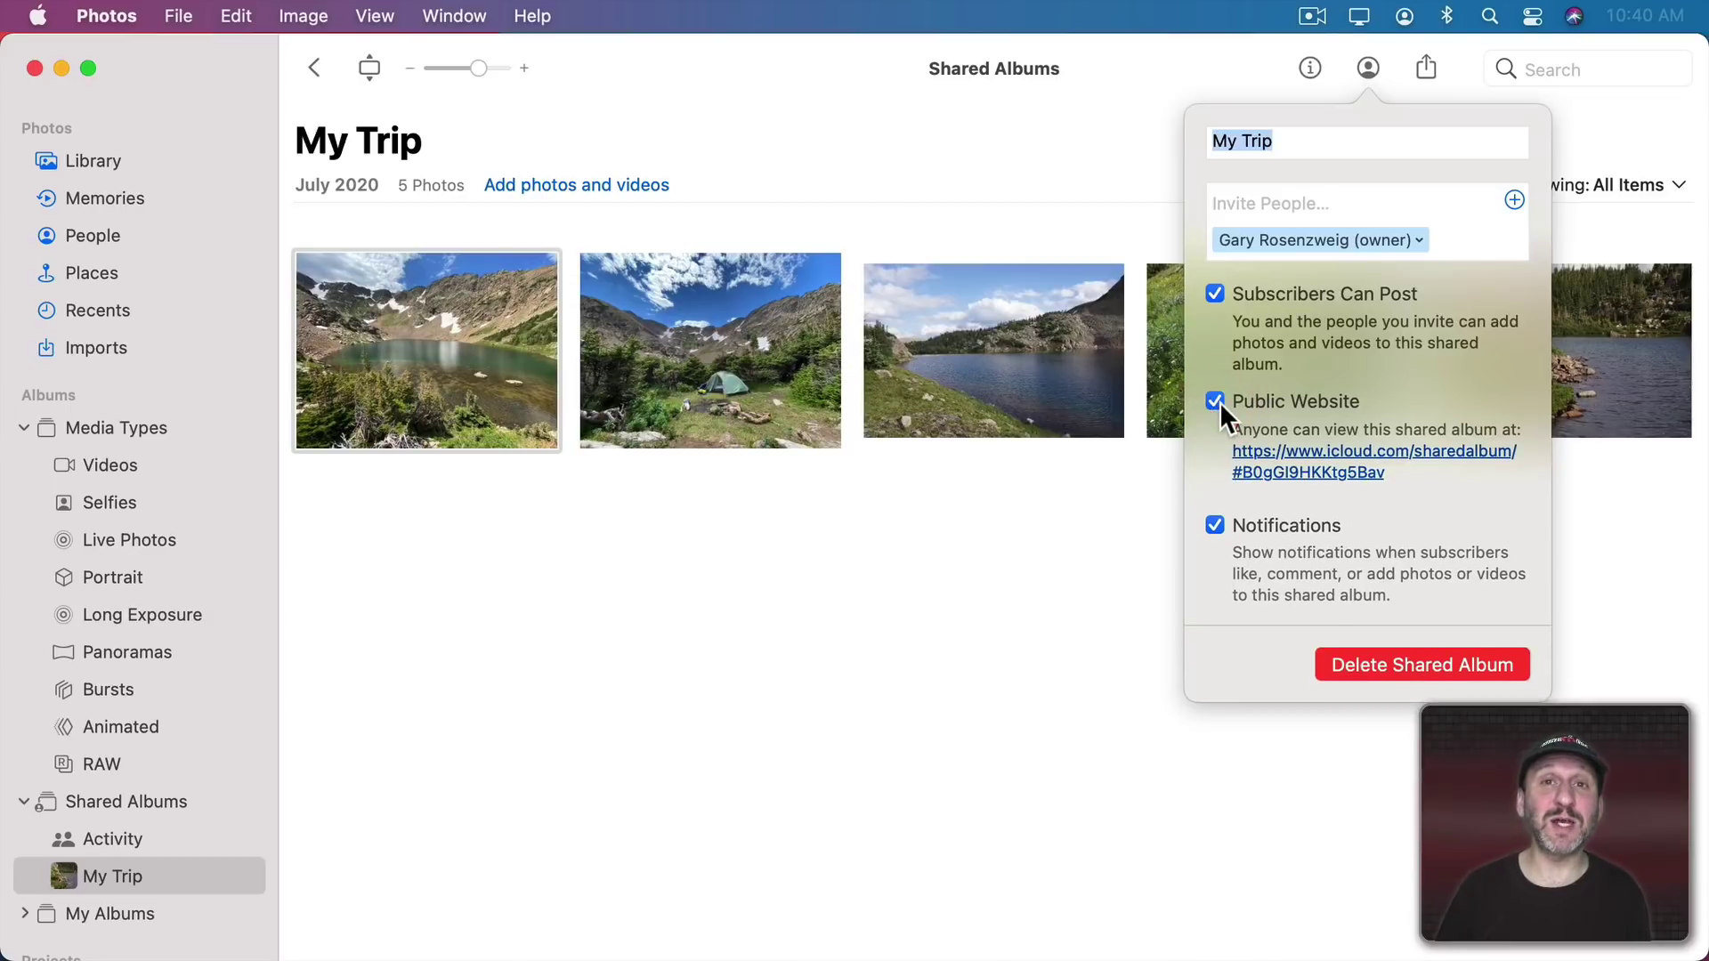
drag(1386, 473, 1221, 452)
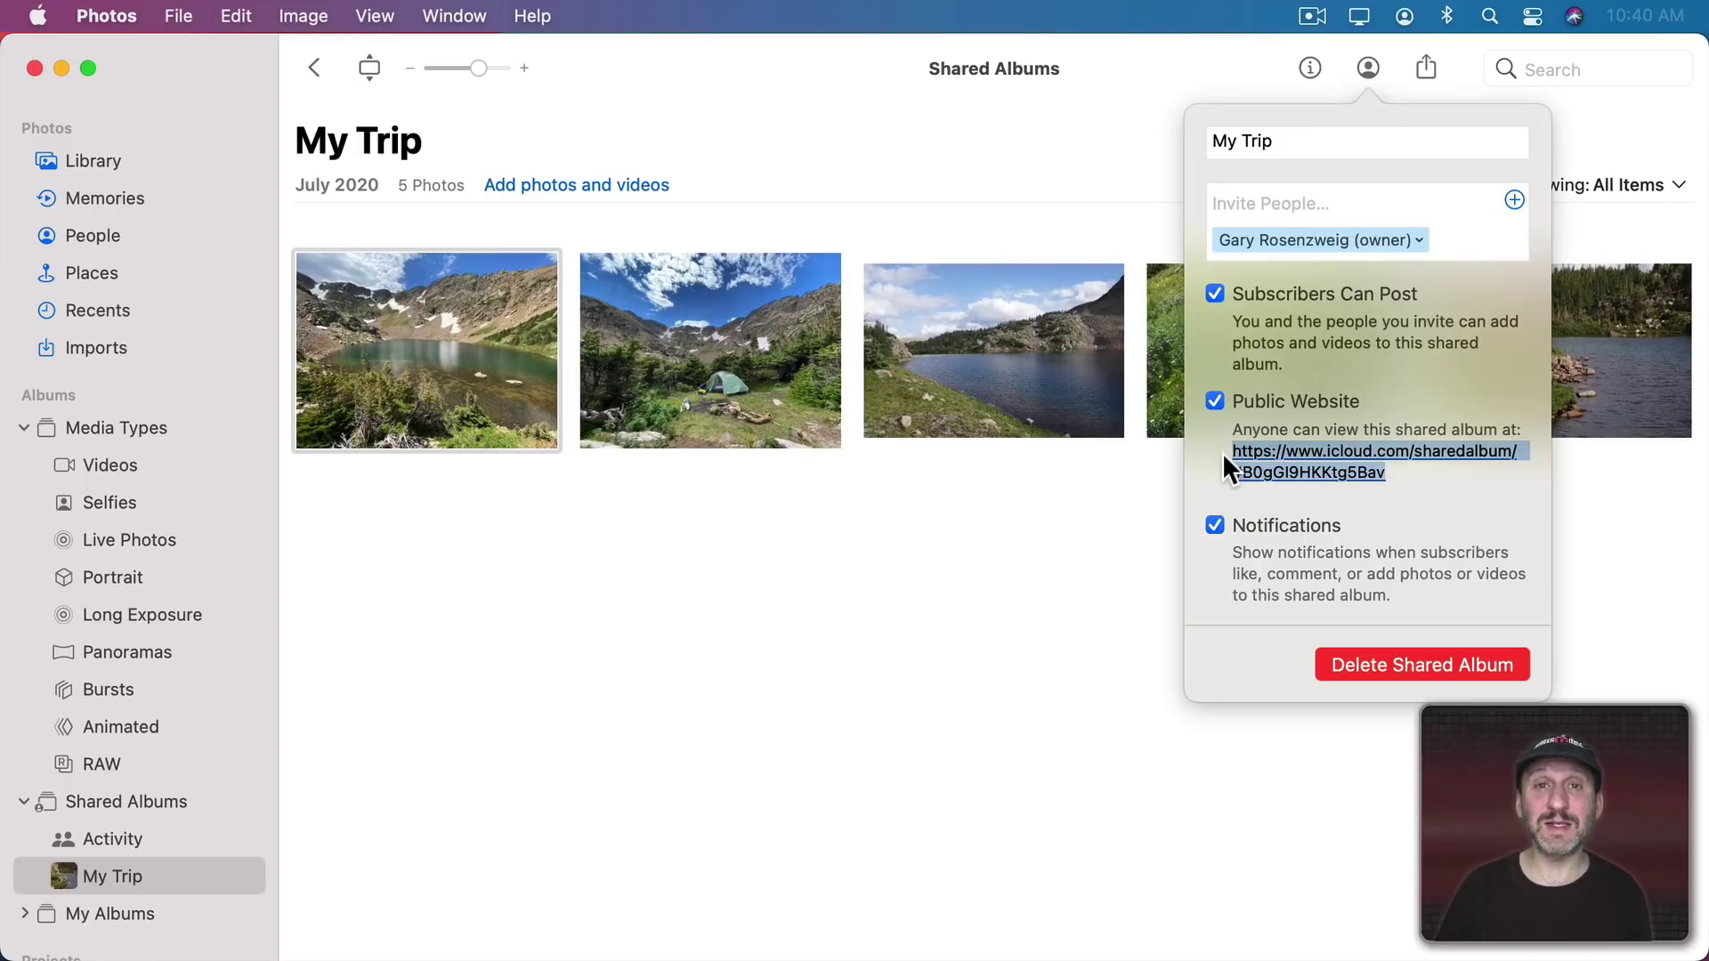
click(1216, 401)
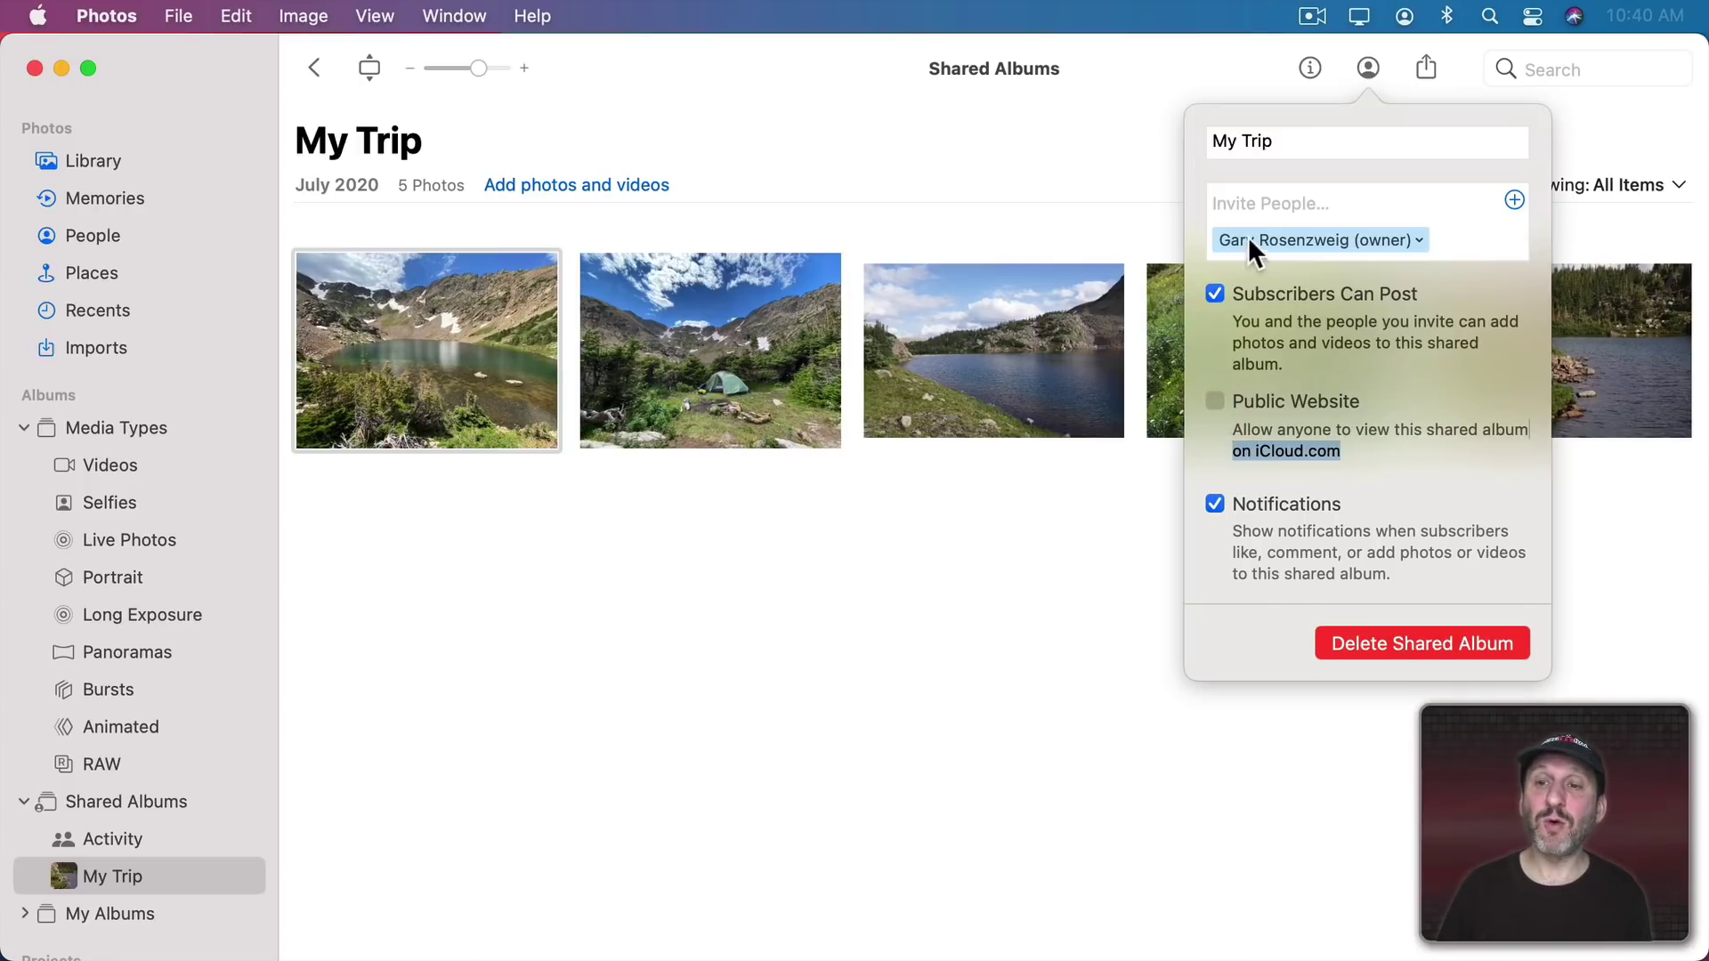
click(1235, 204)
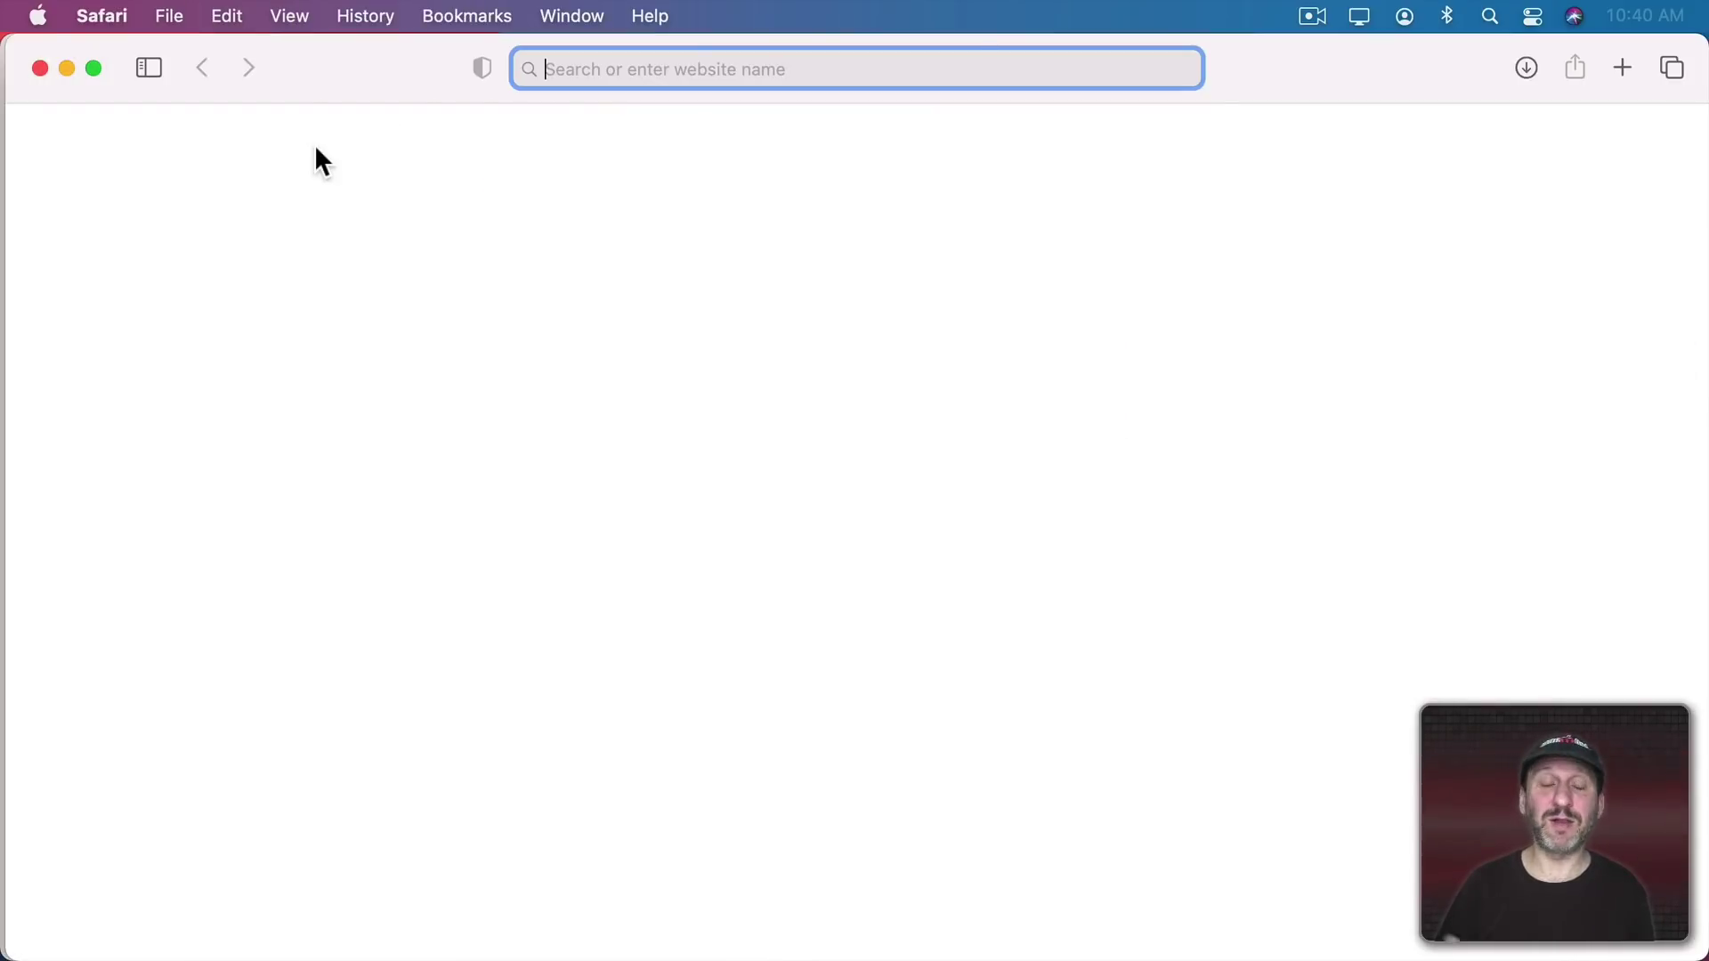
Step: Load imgur.com in Safari by accepting the 'im' autocomplete suggestion
text(im)
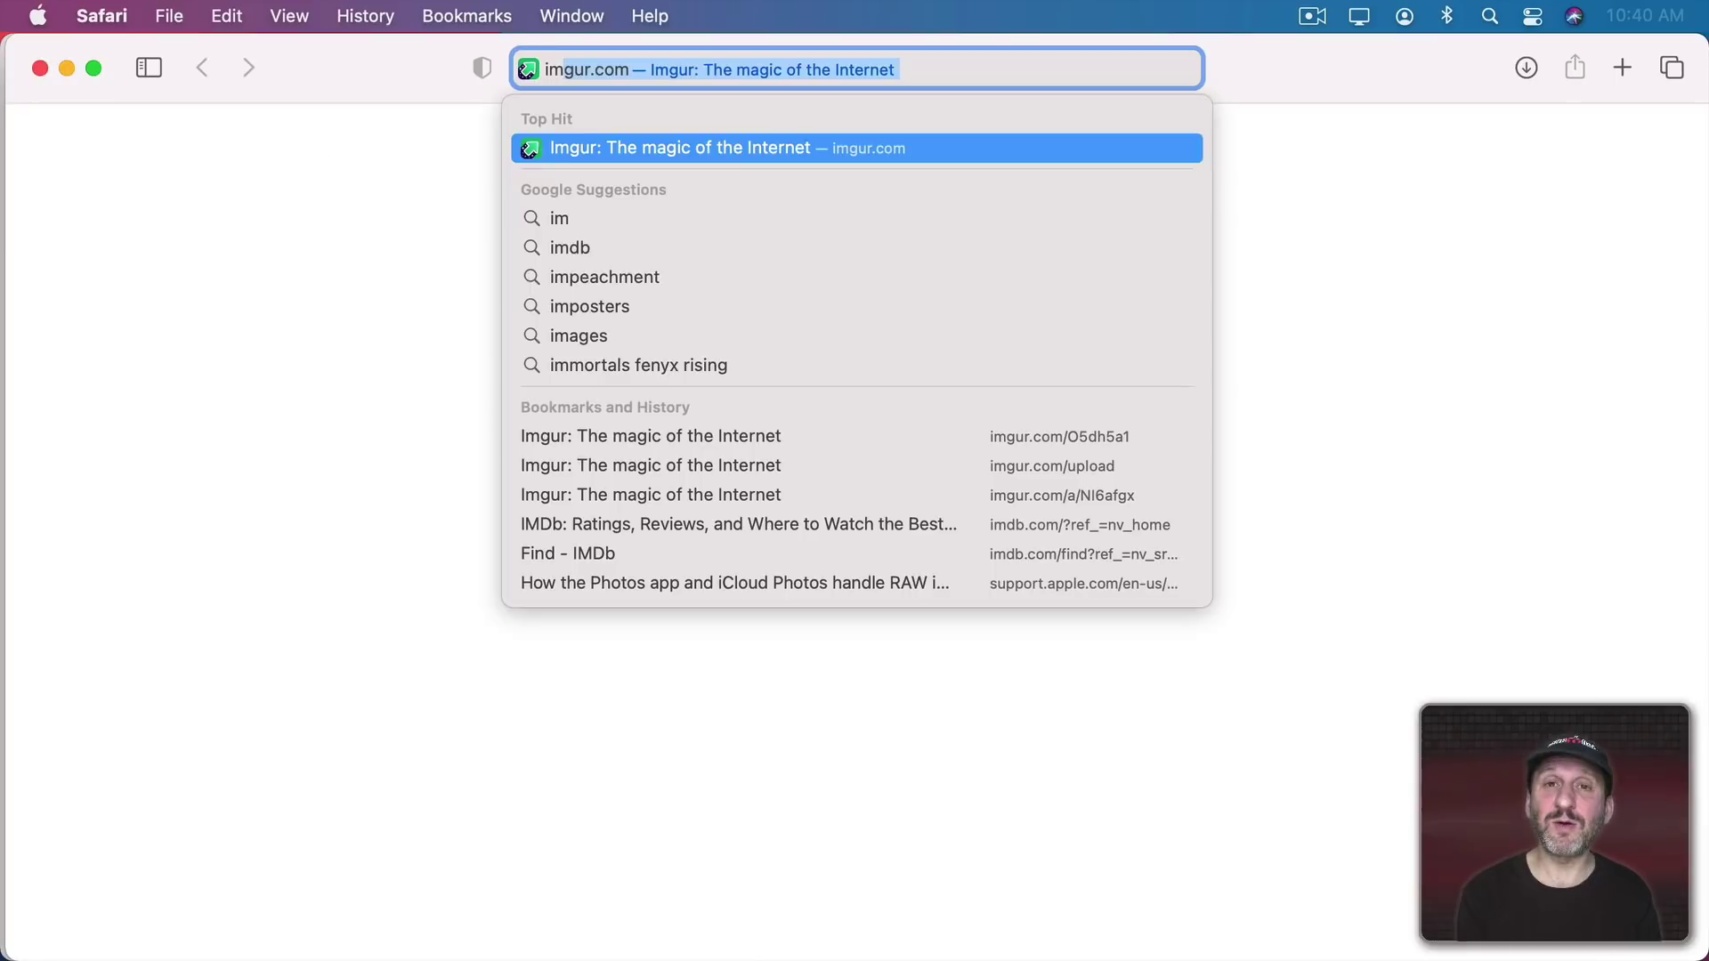
key(Return)
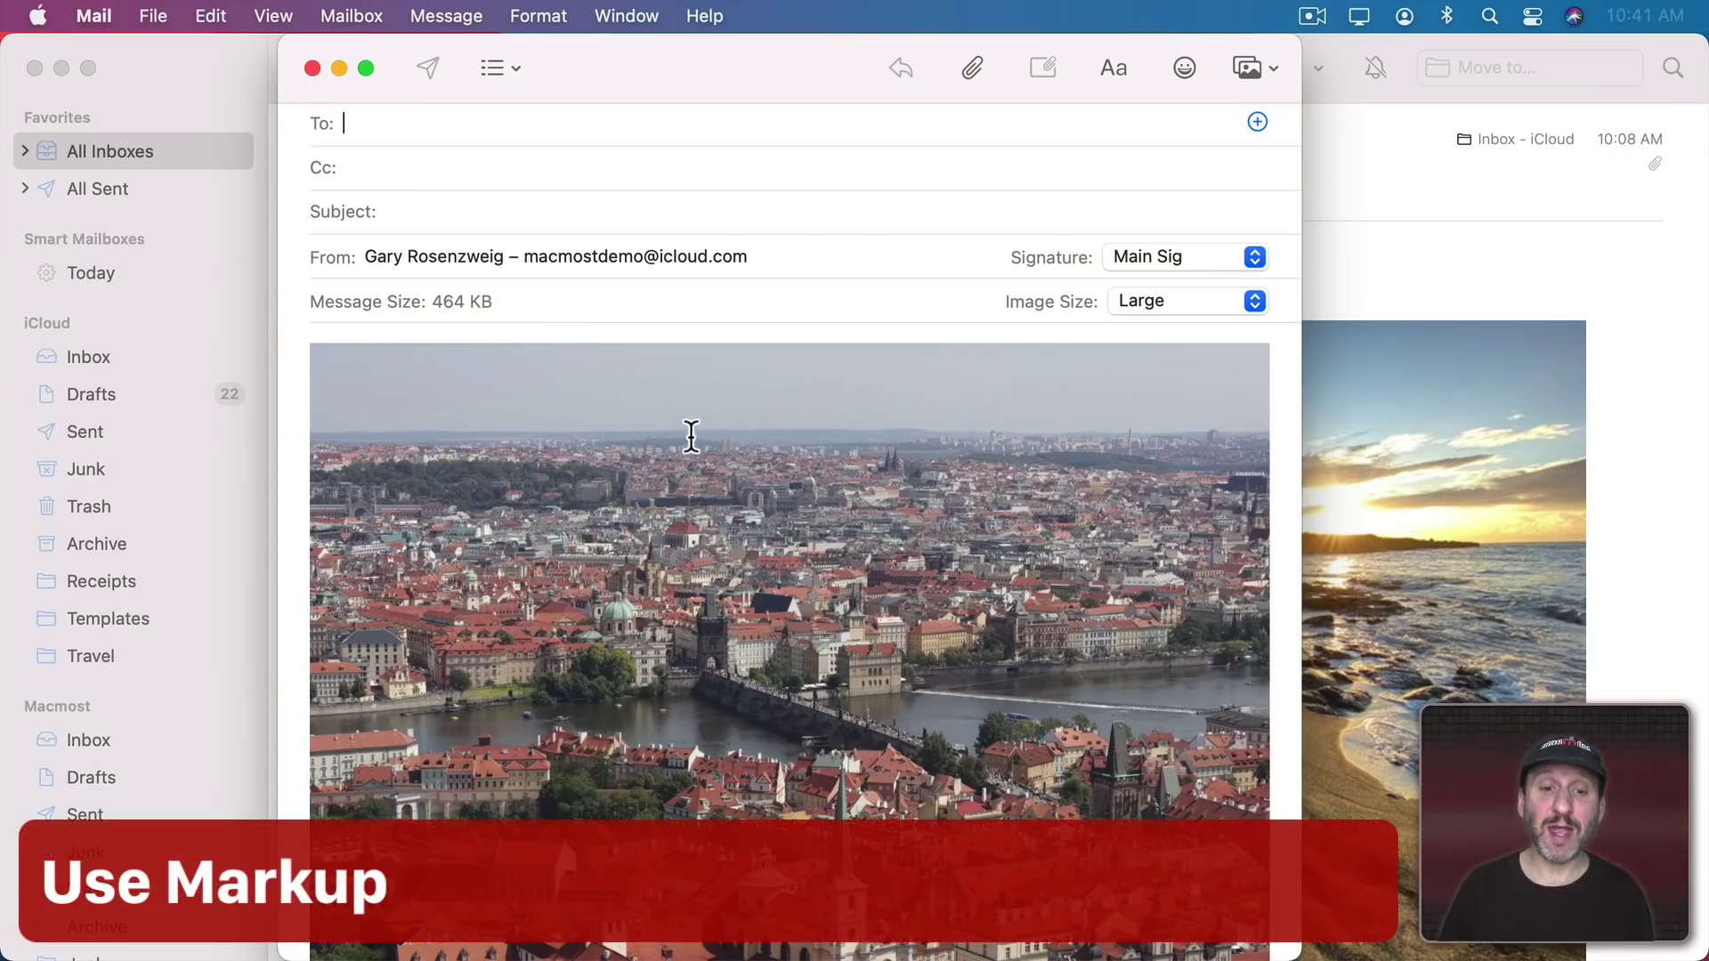
Step: Start Markup on the city photo and add an arrow pointing up at the skyline
mouse_move(676, 609)
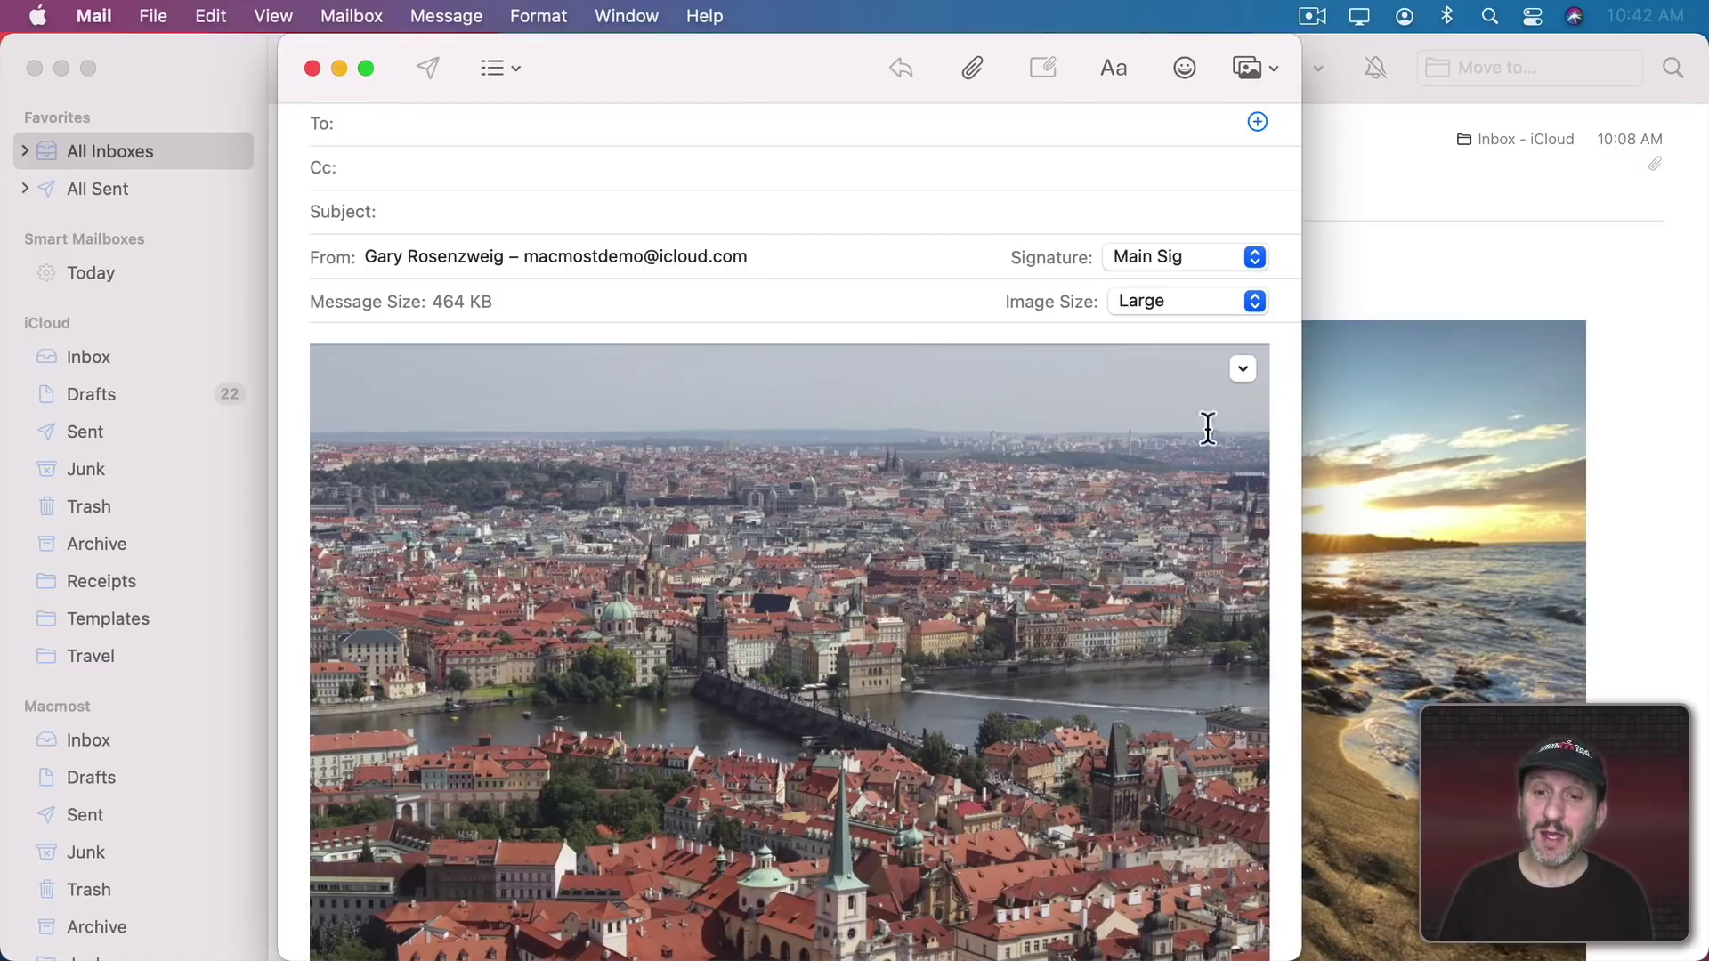
click(1243, 369)
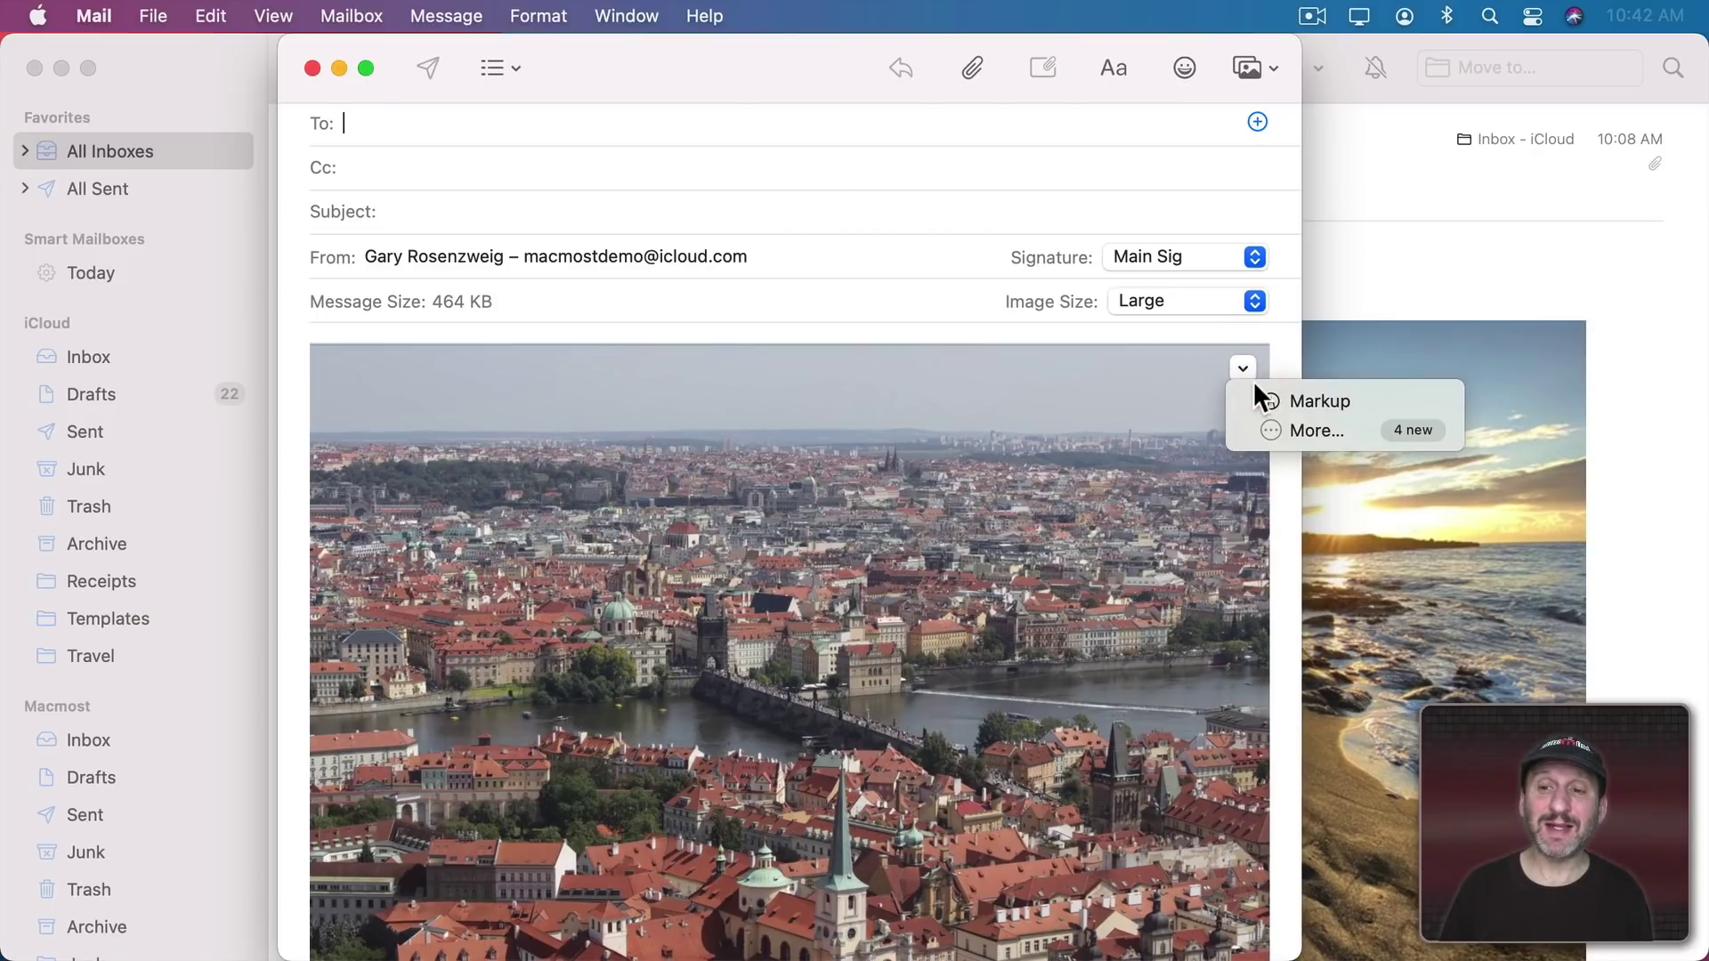
click(1273, 399)
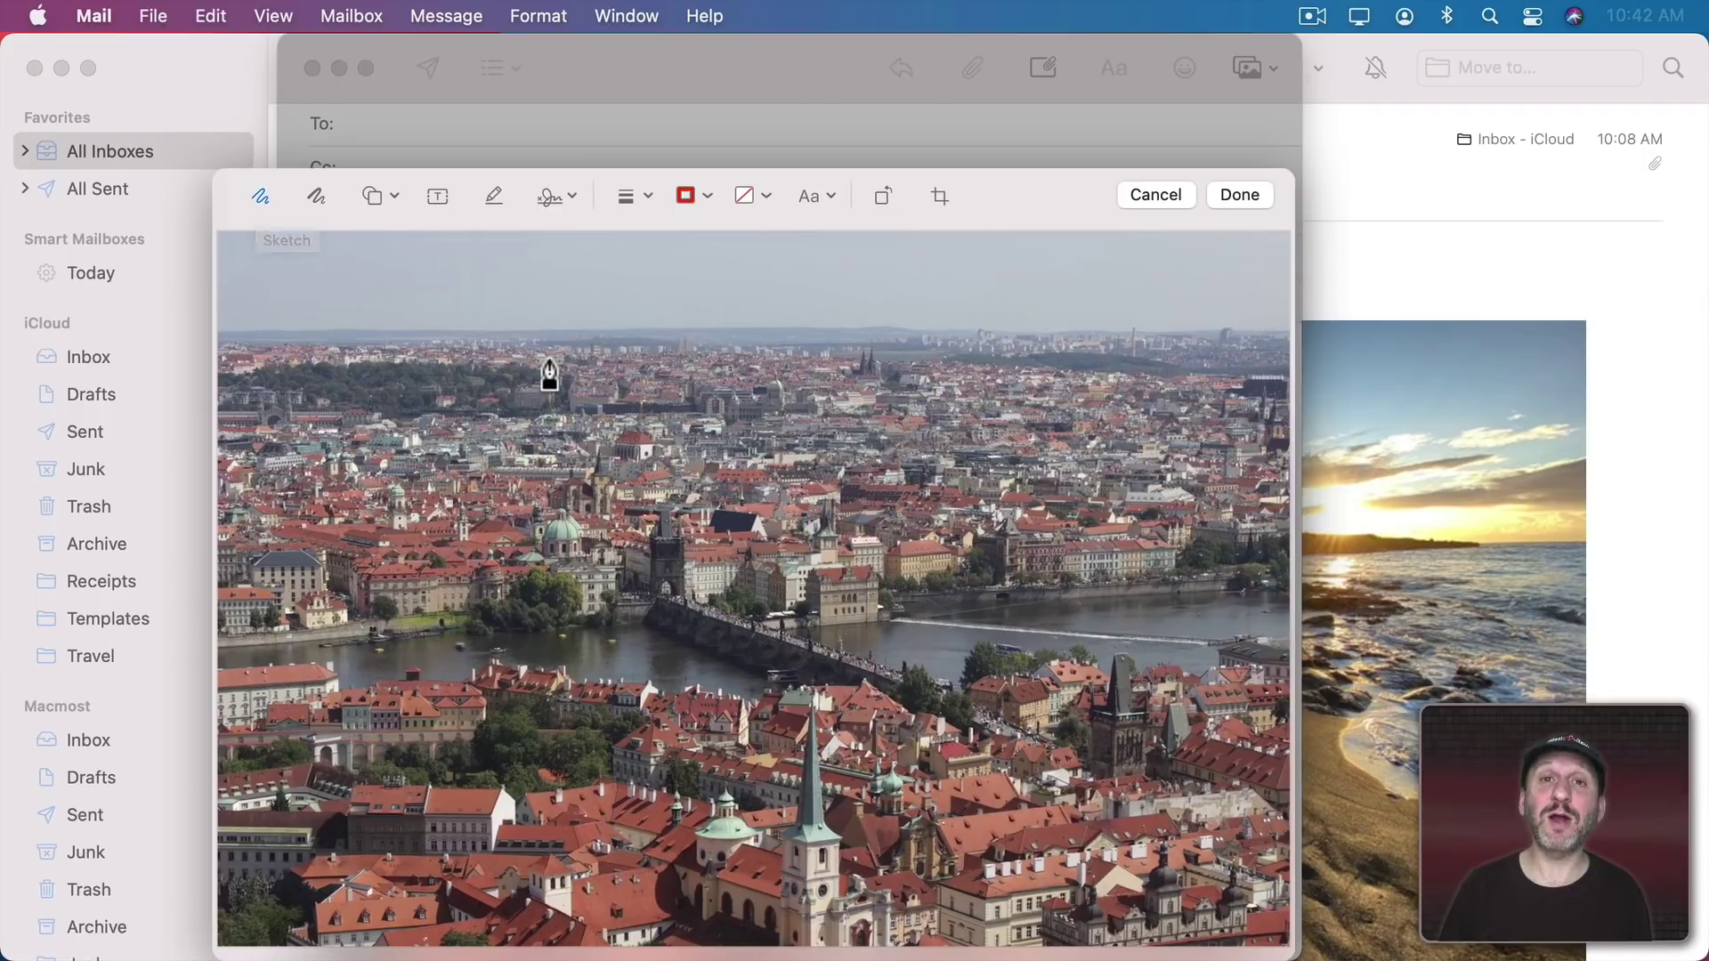
click(379, 195)
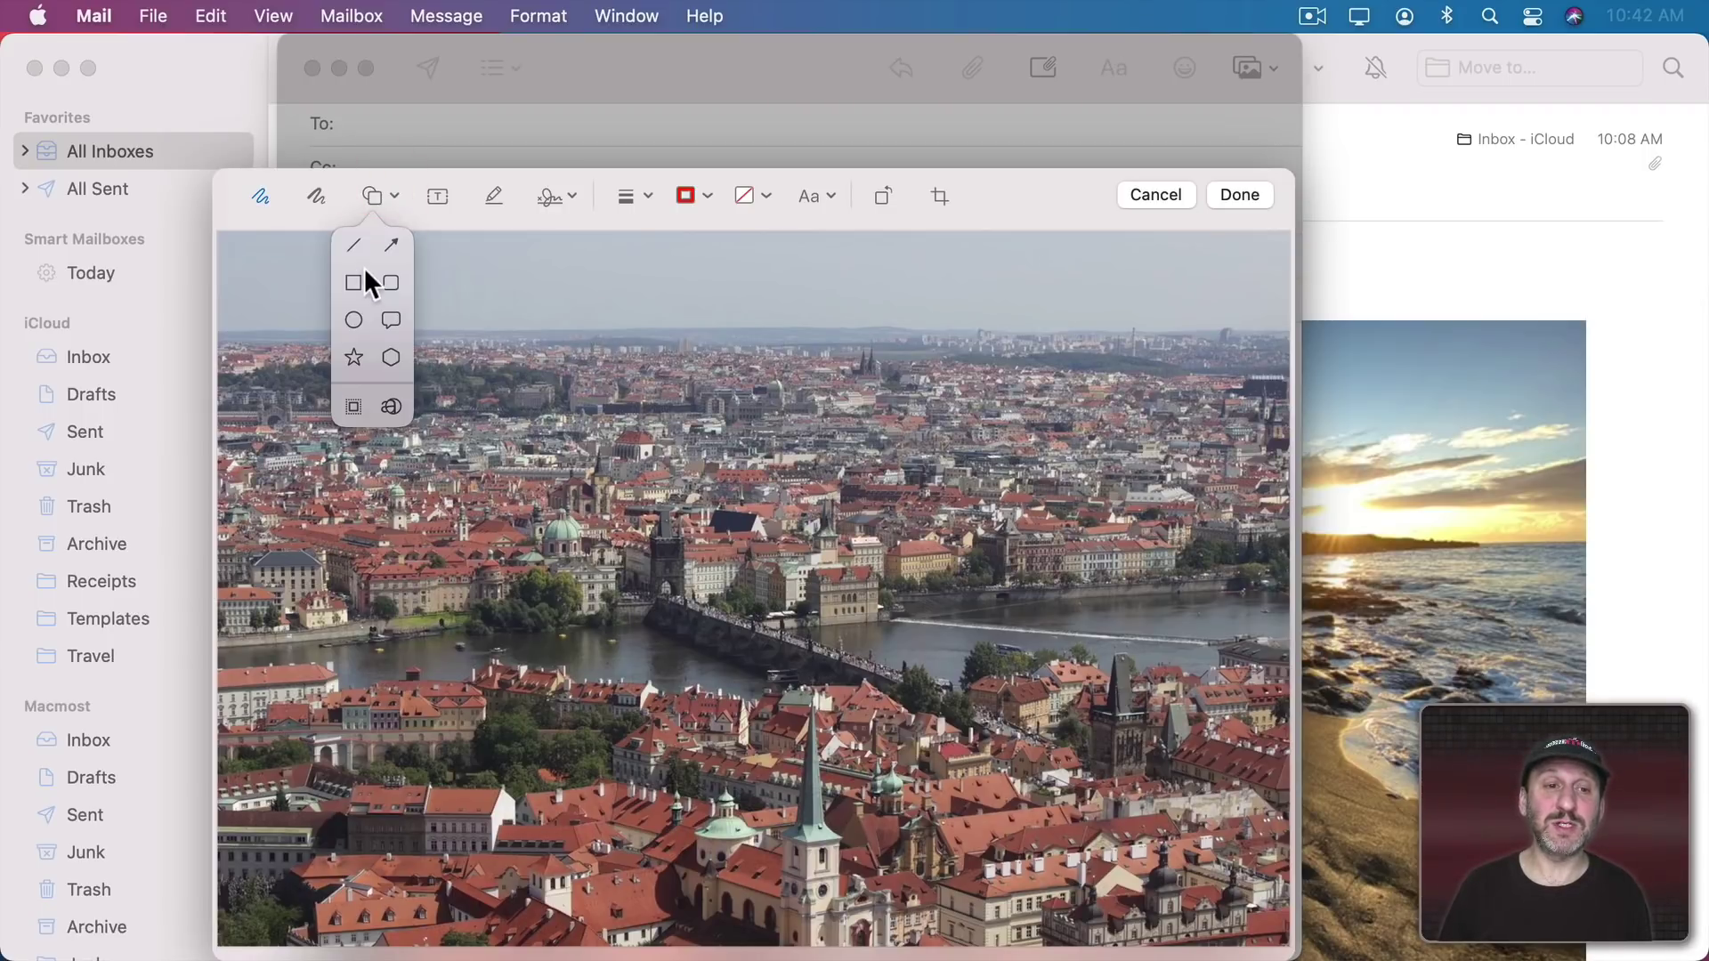
click(389, 246)
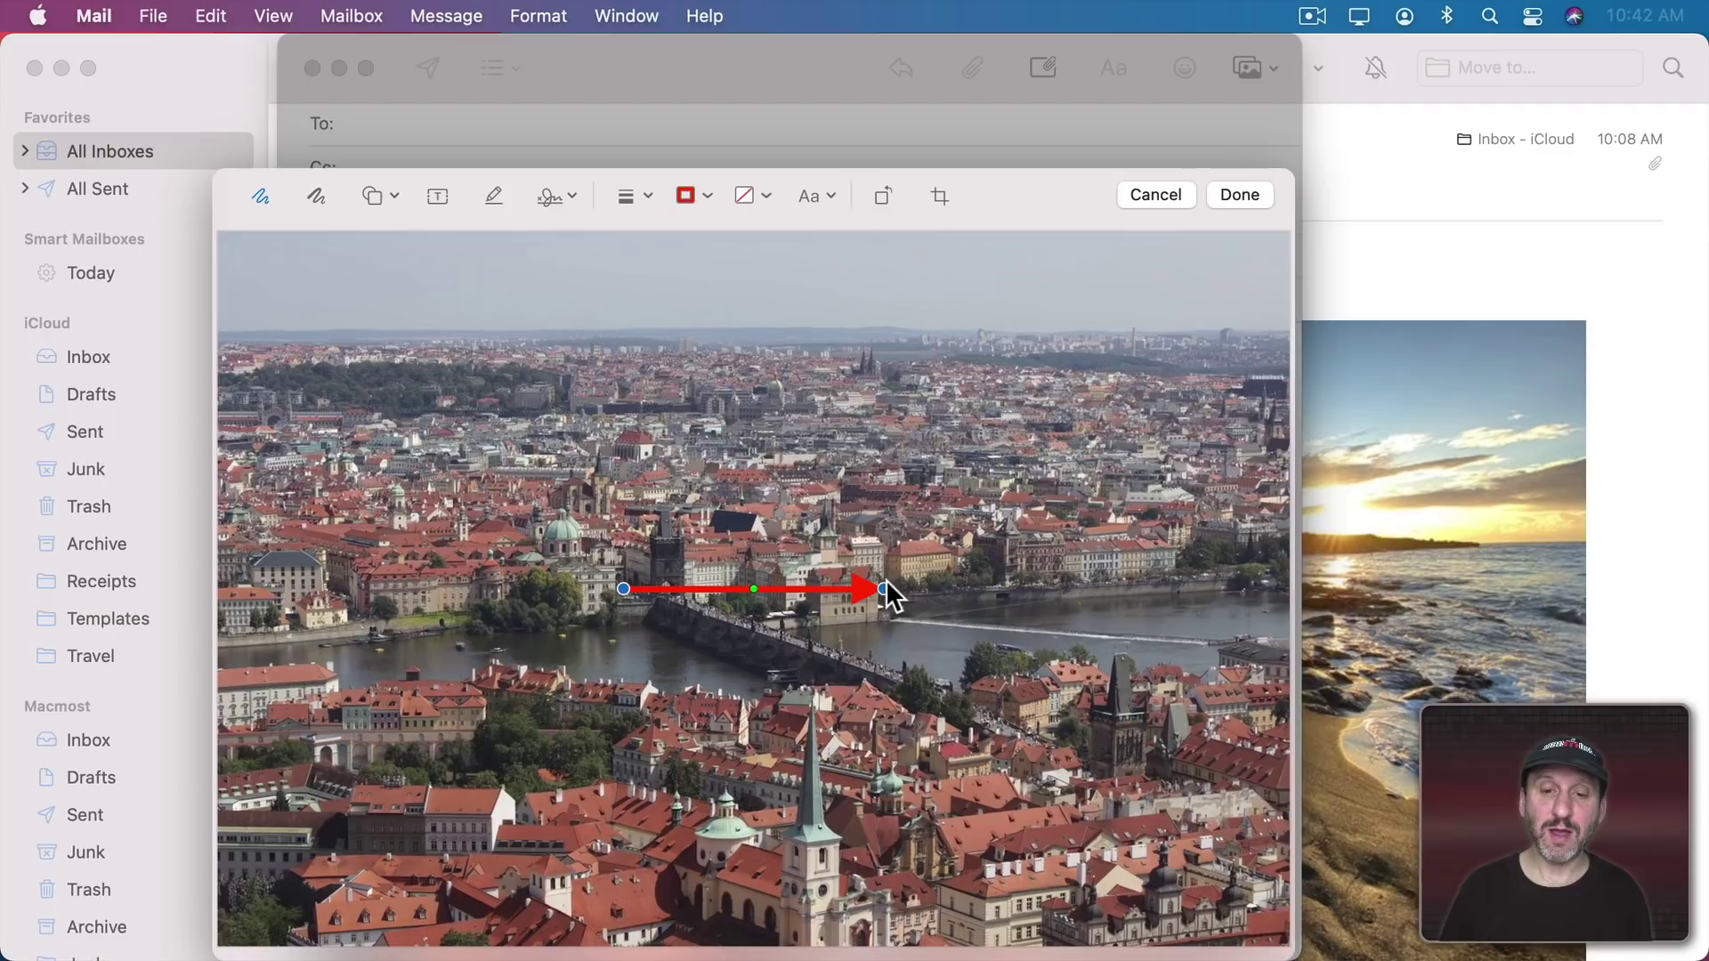
drag(884, 589, 723, 337)
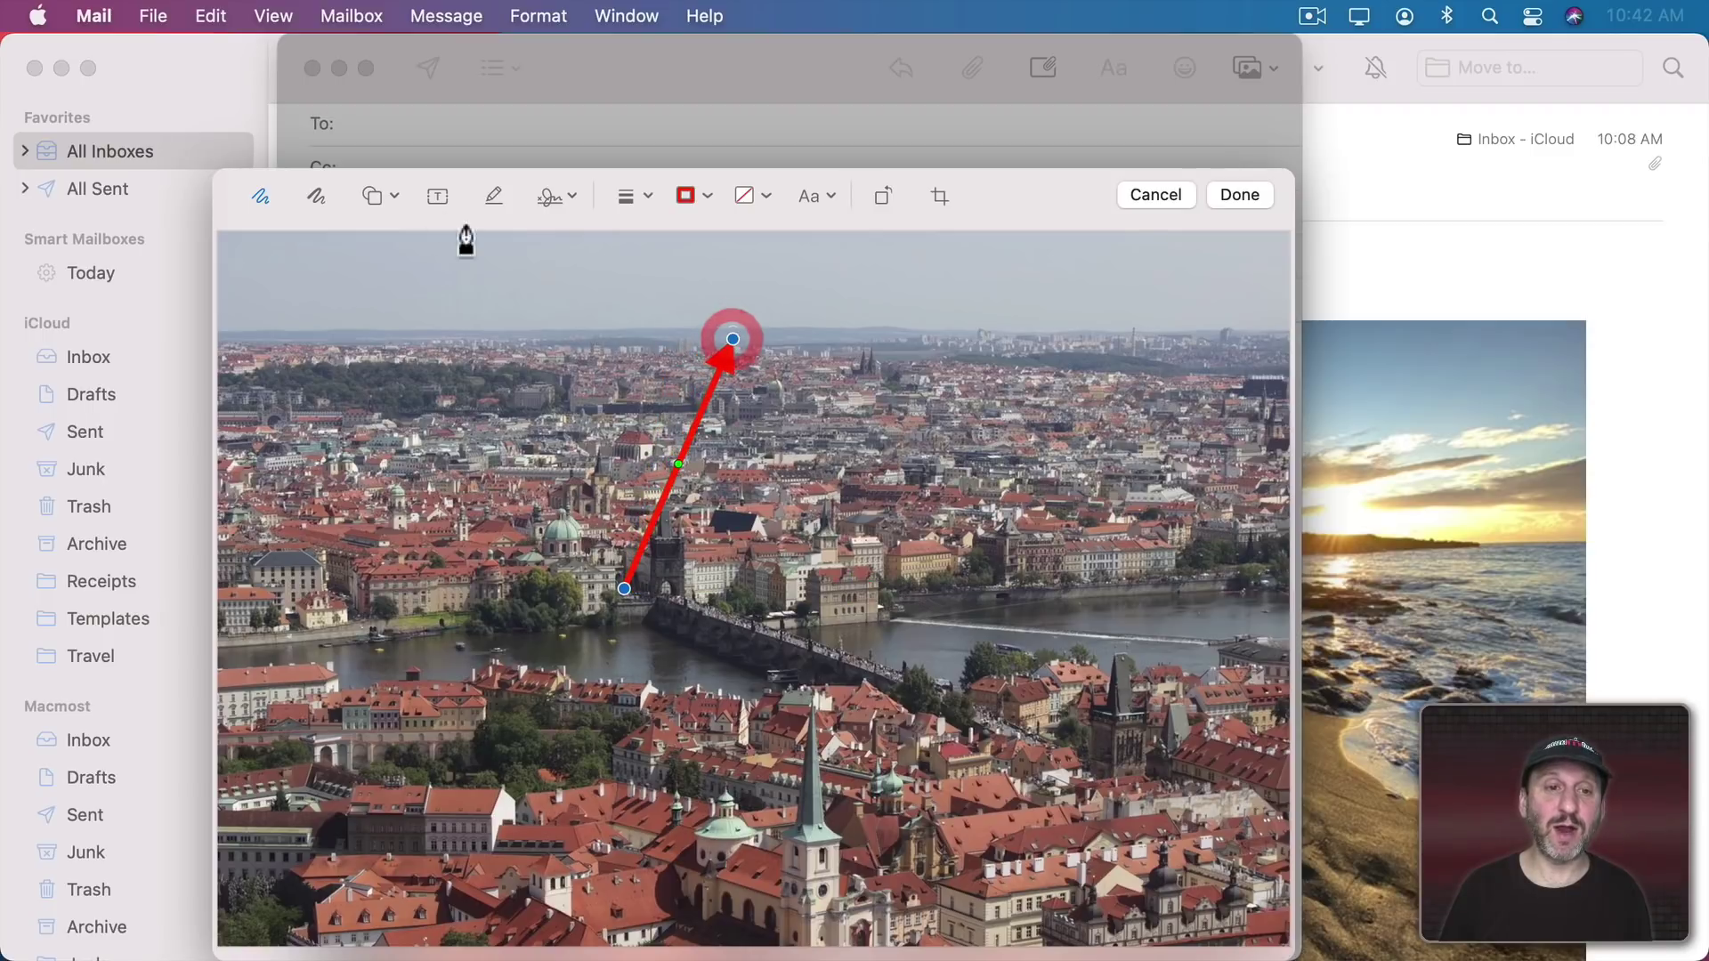
Step: Add a Text label above the arrow tip and a red scribble on the left side
click(437, 196)
drag(783, 592, 709, 291)
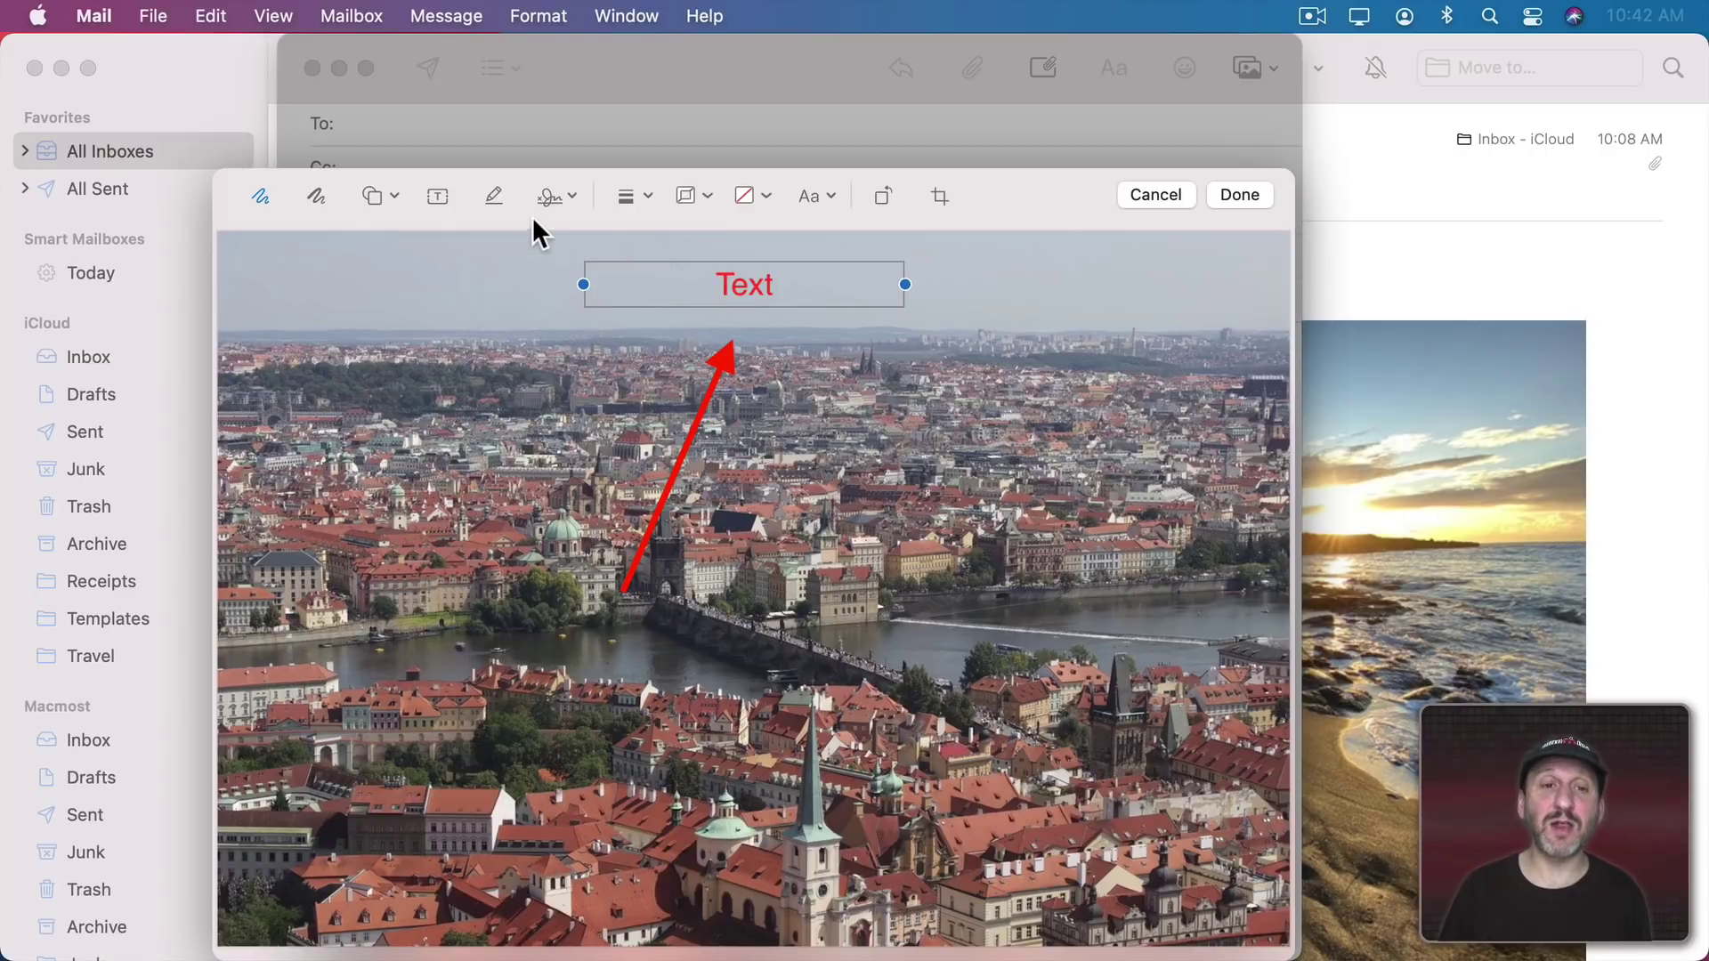
click(316, 196)
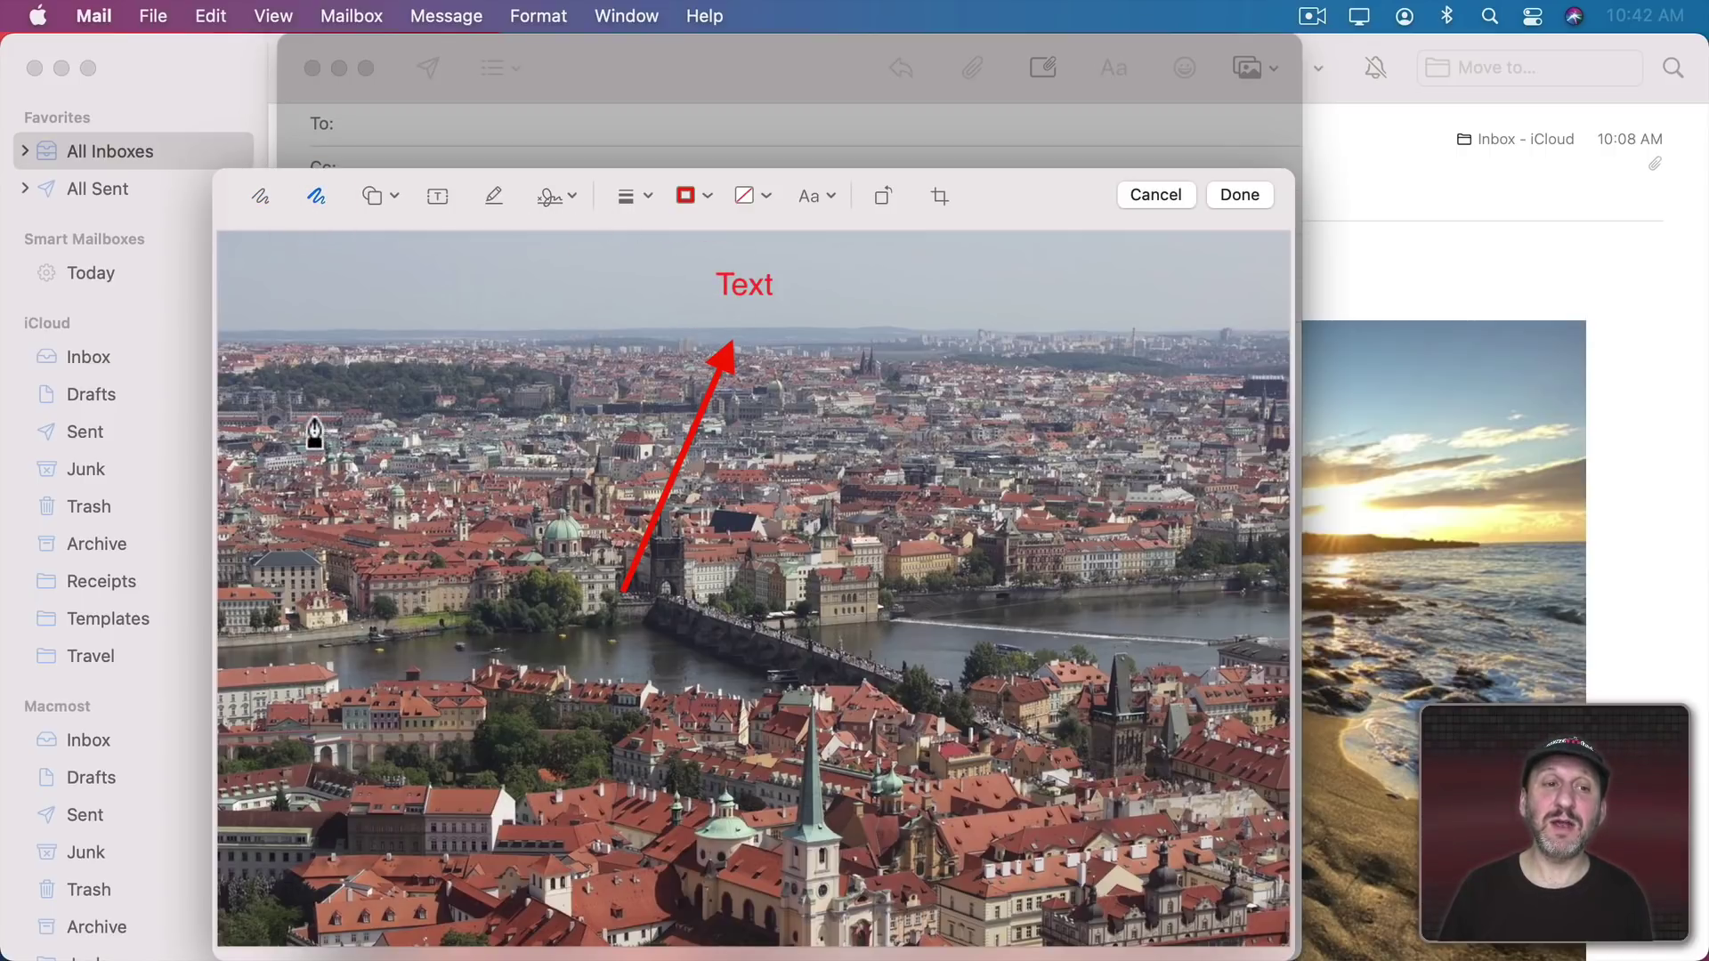
mouse_move(352, 396)
mouse_down()
mouse_move(515, 459)
mouse_move(595, 623)
mouse_move(598, 709)
mouse_up()
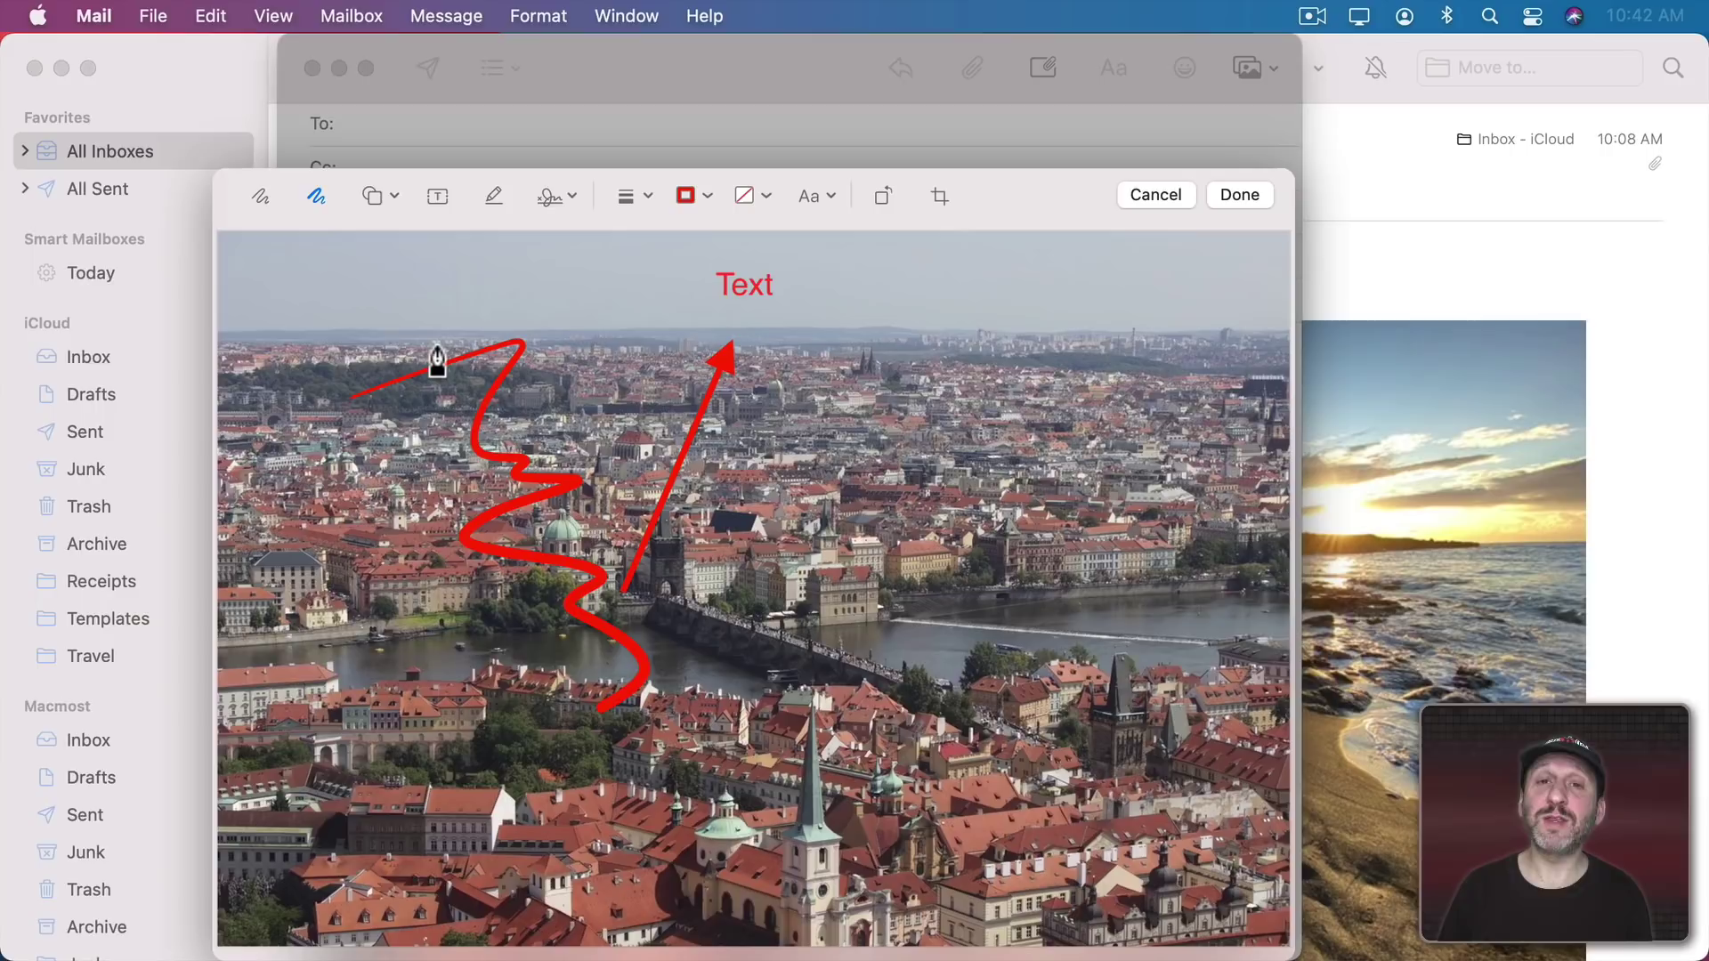
Step: Crop the photo to its upper-left area and finish the markup with Done
click(940, 196)
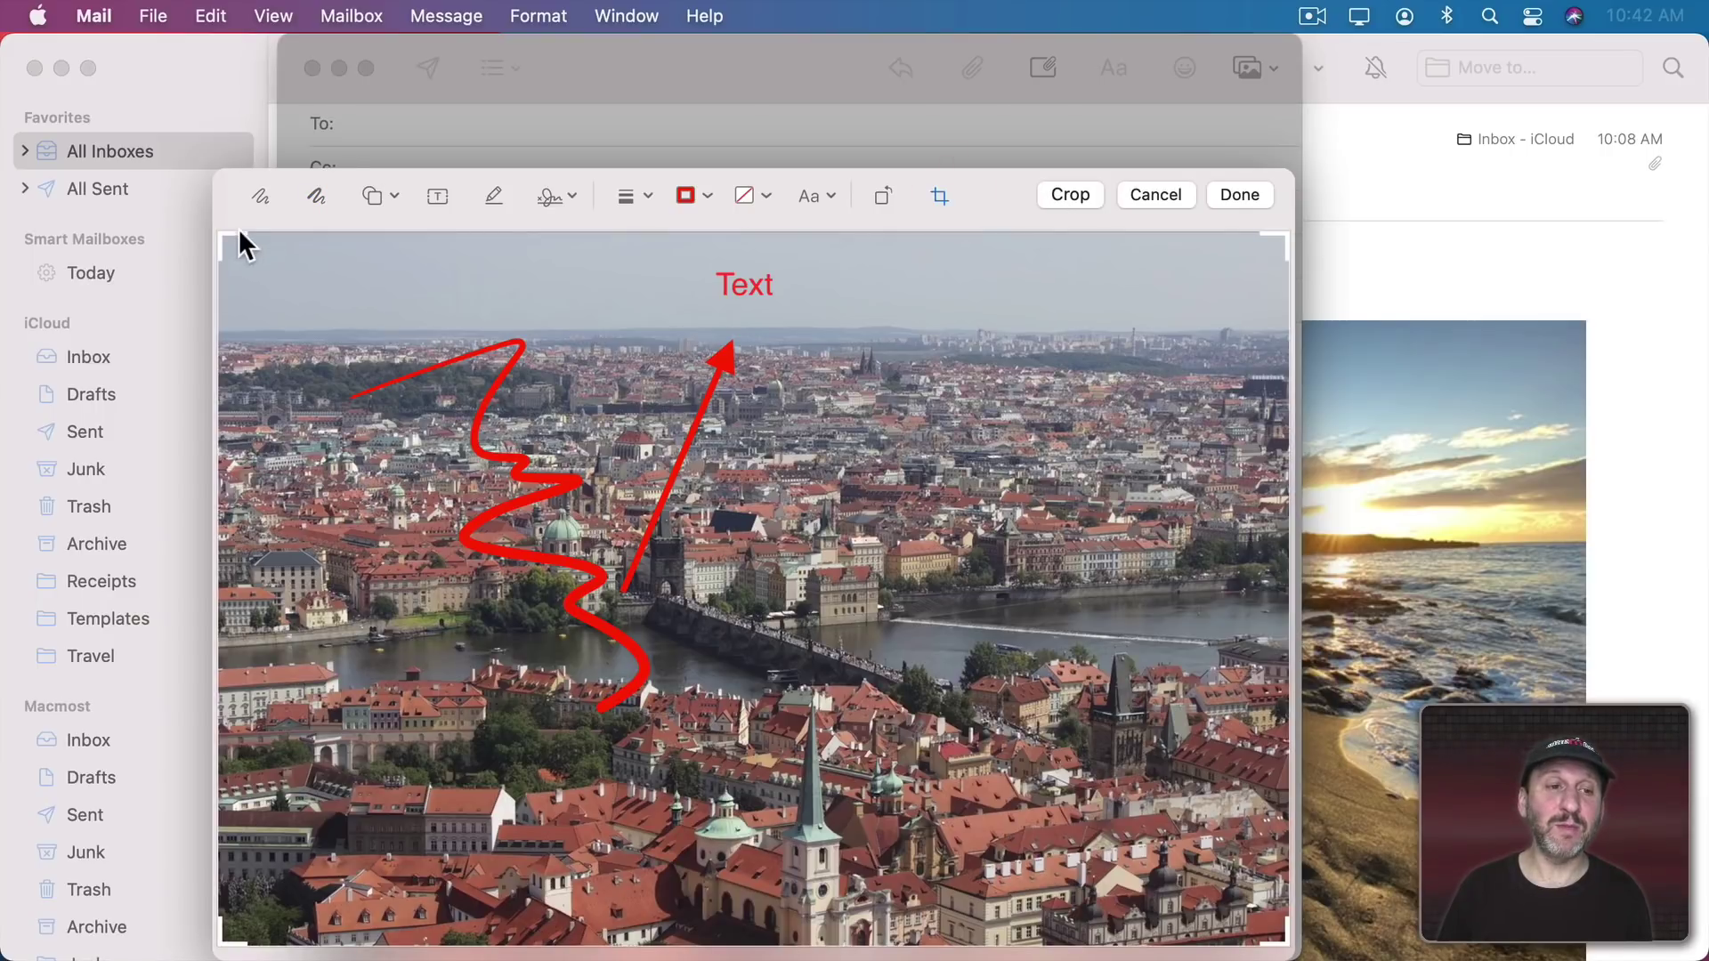
drag(225, 239, 675, 401)
drag(969, 656, 625, 485)
click(1238, 197)
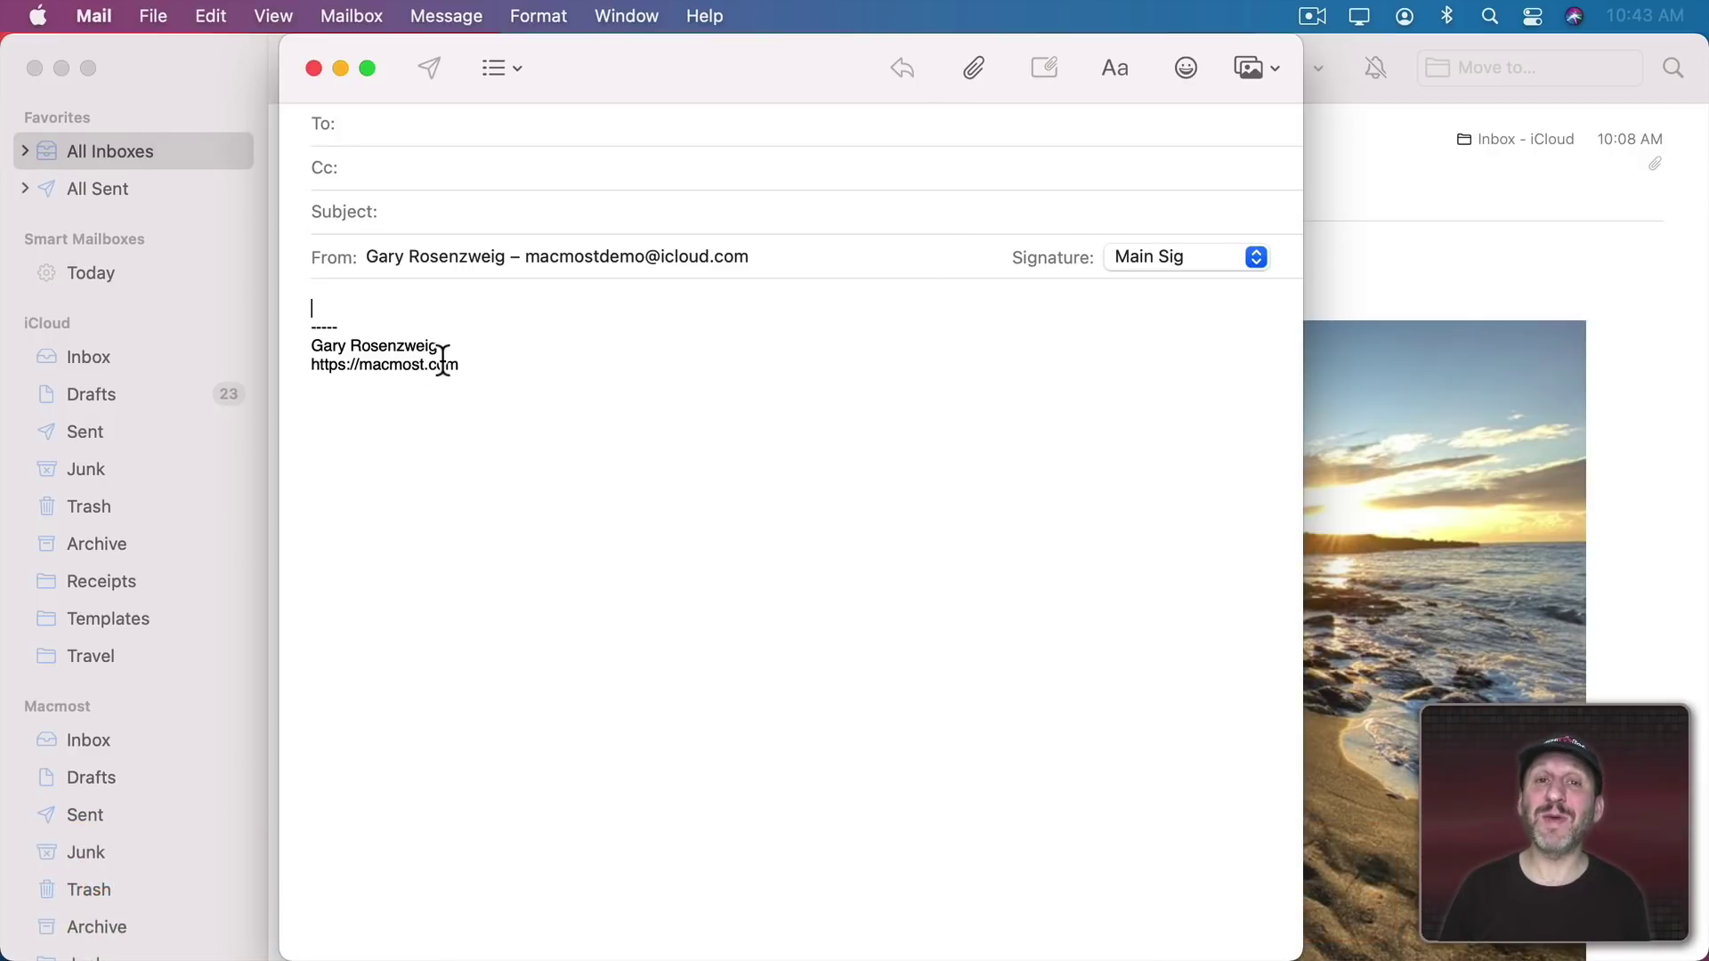
Step: Show the photo browser's insert options in the new message, then dismiss them
click(1248, 69)
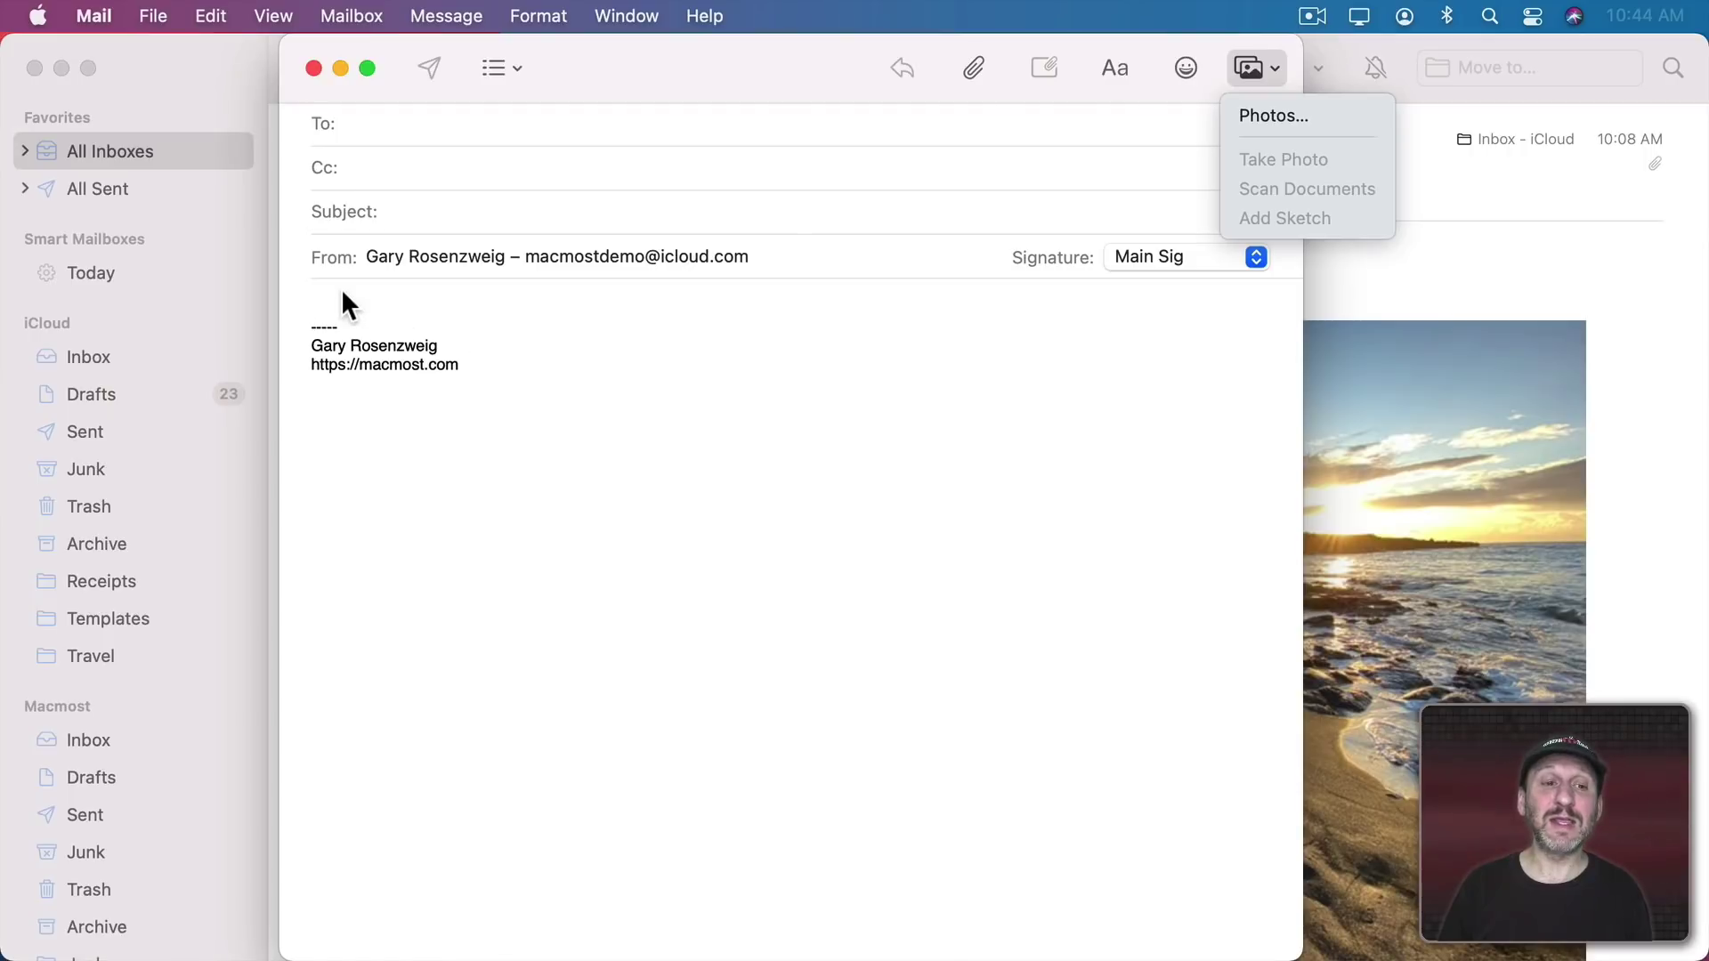
click(360, 319)
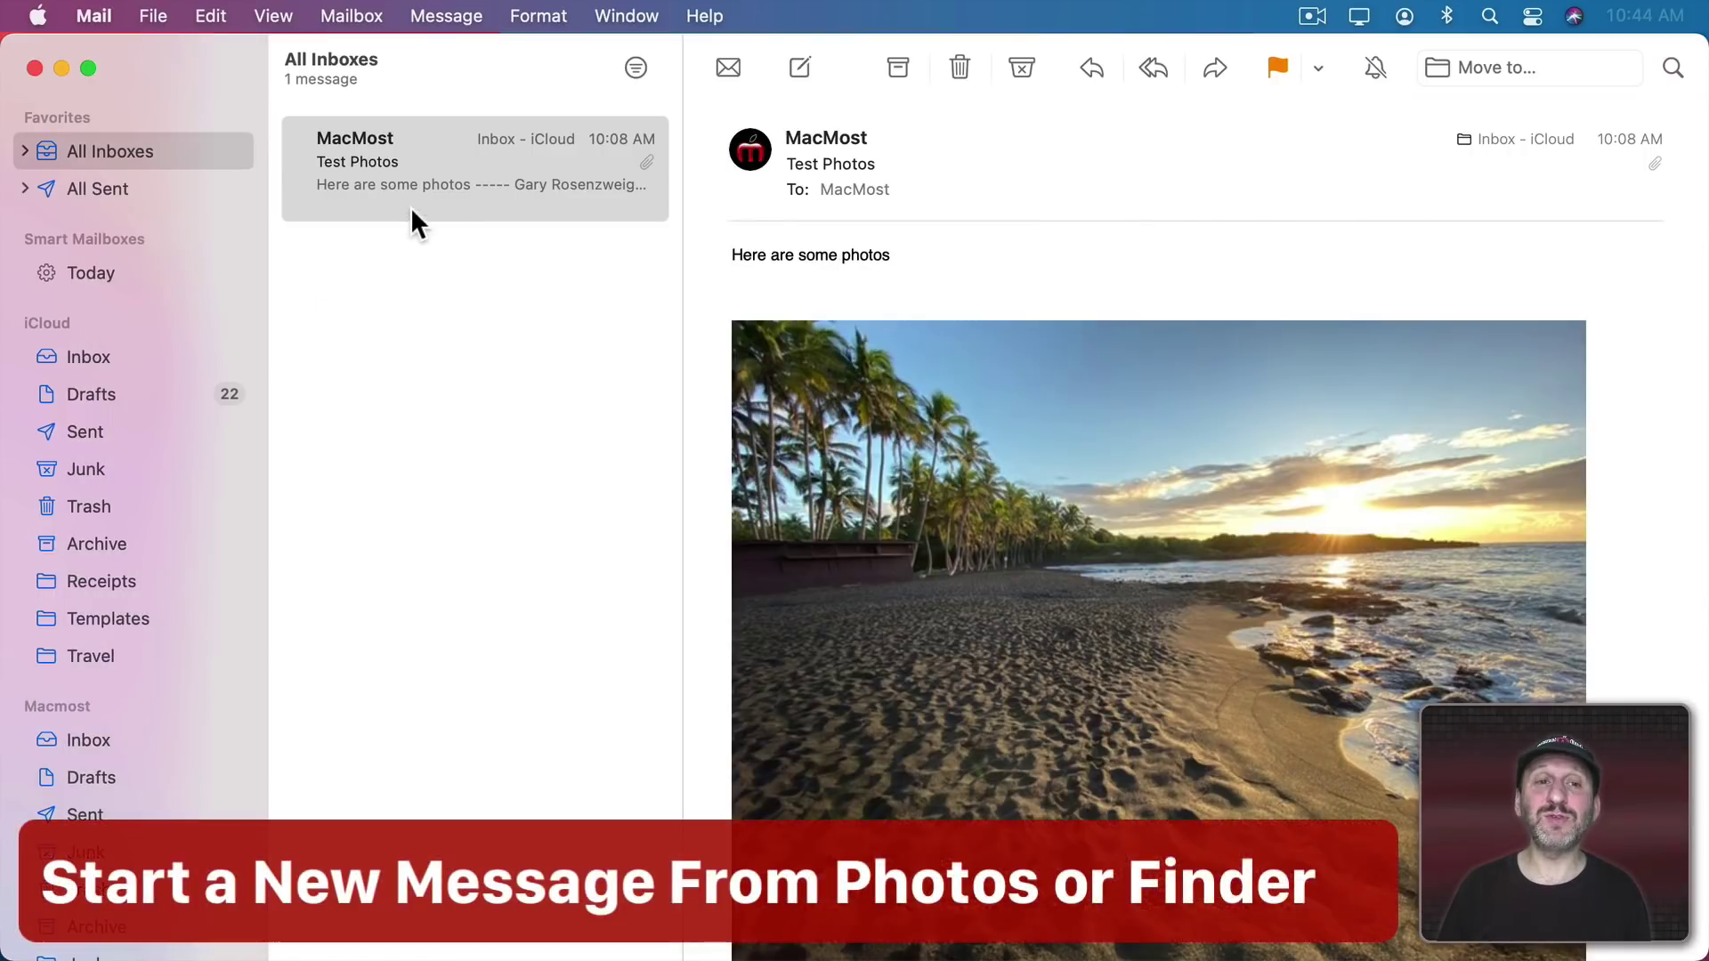
Step: Open and close a new message, then share the rainbow meadow photo from Photos to Mail
click(783, 64)
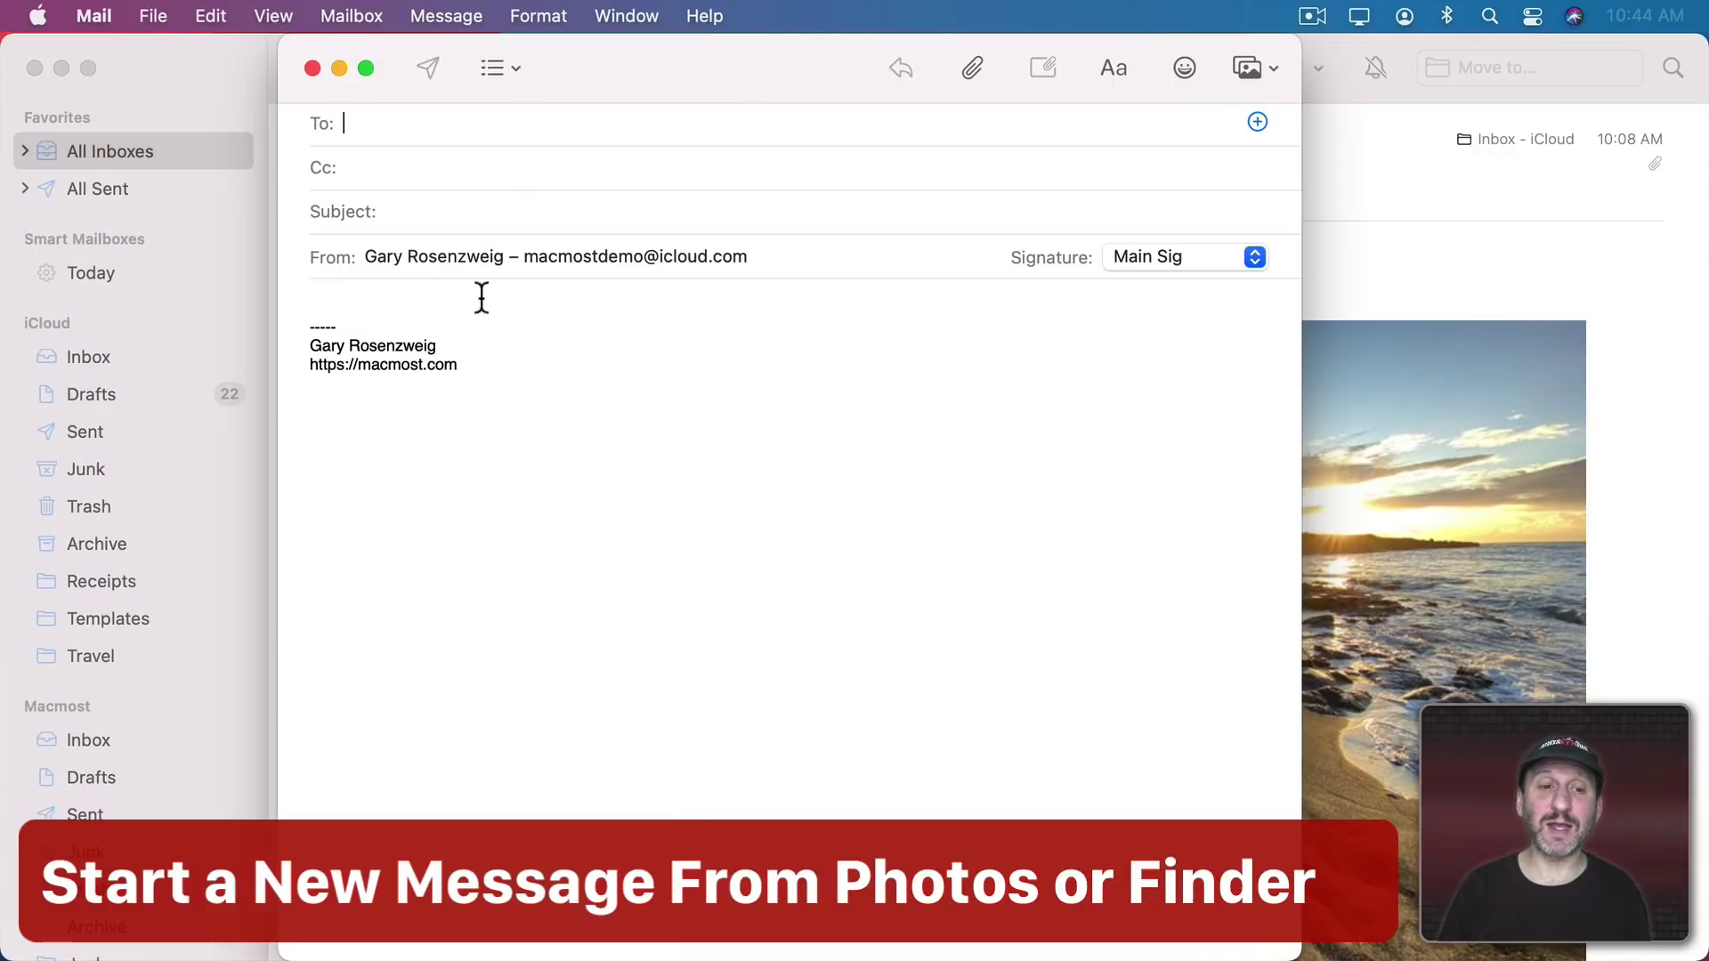
click(313, 65)
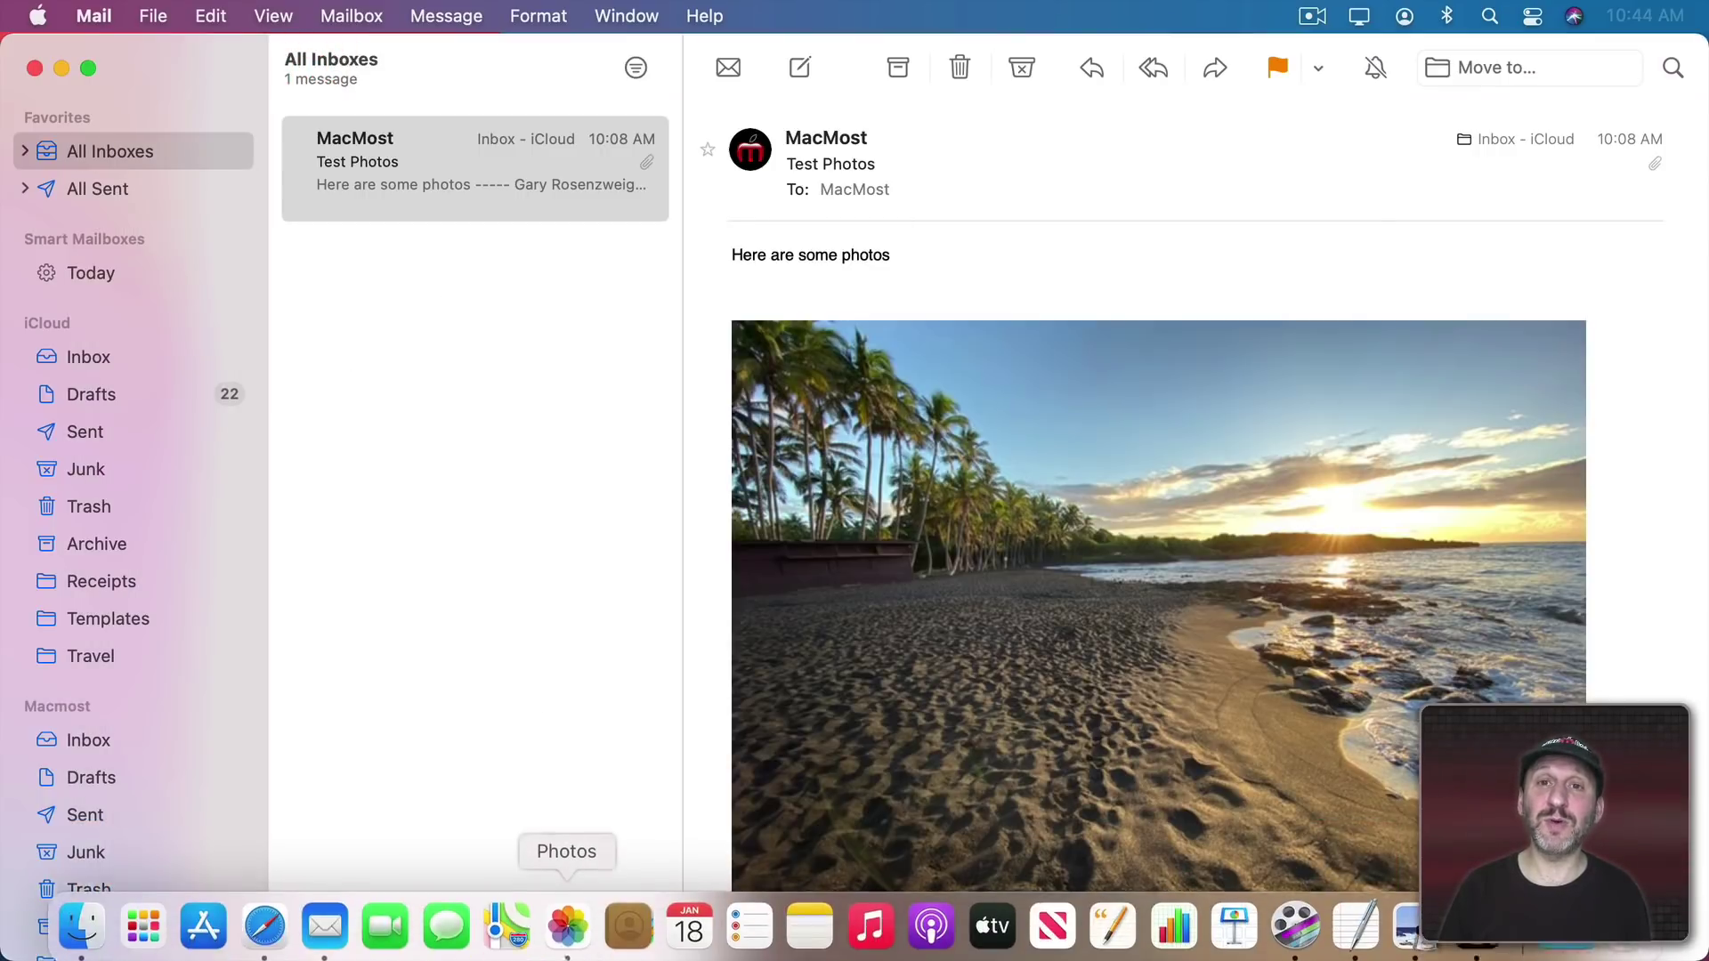
click(566, 926)
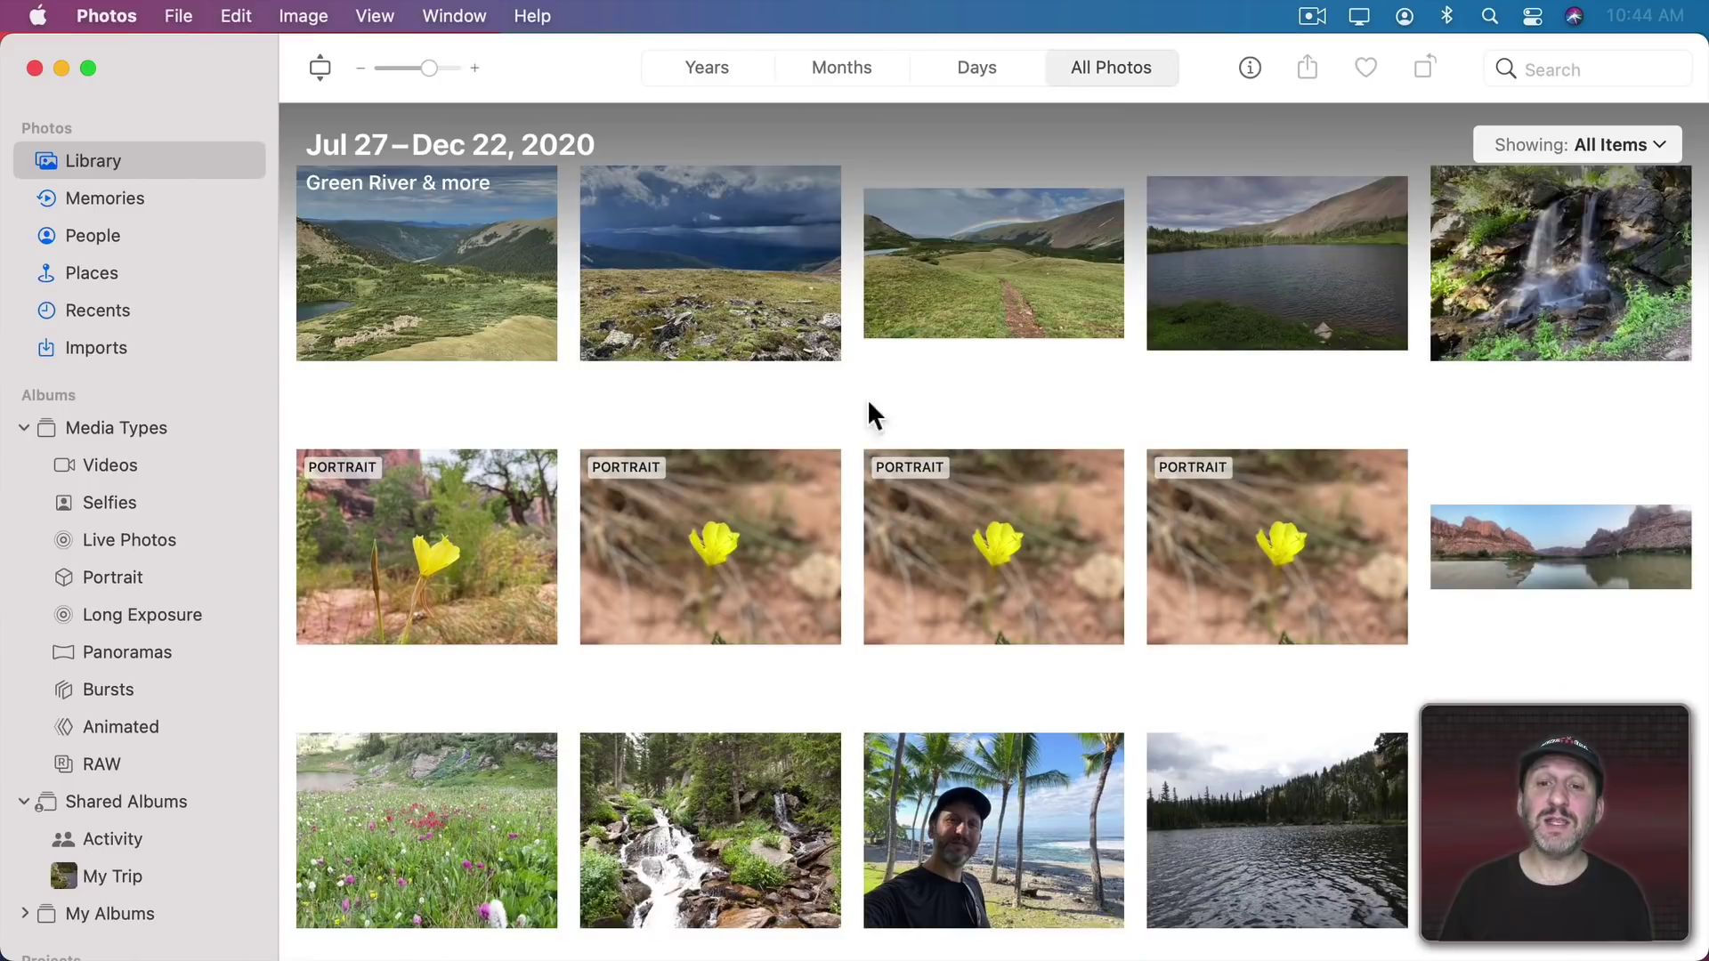
click(941, 286)
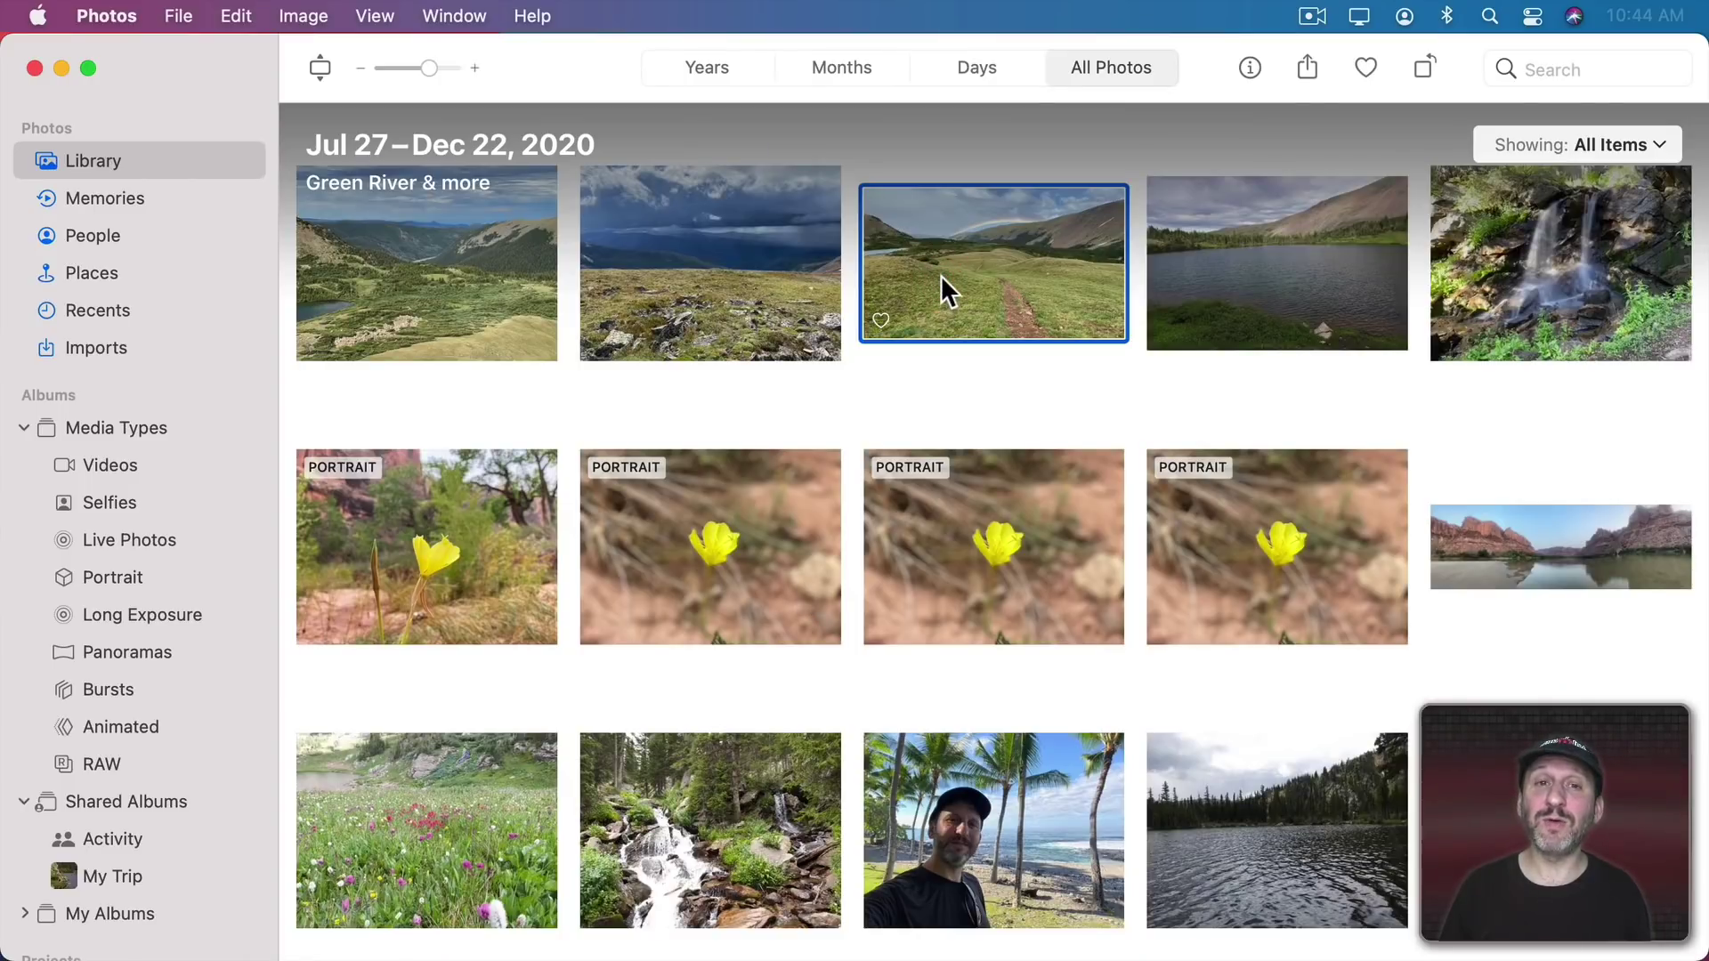
click(1304, 69)
click(1337, 176)
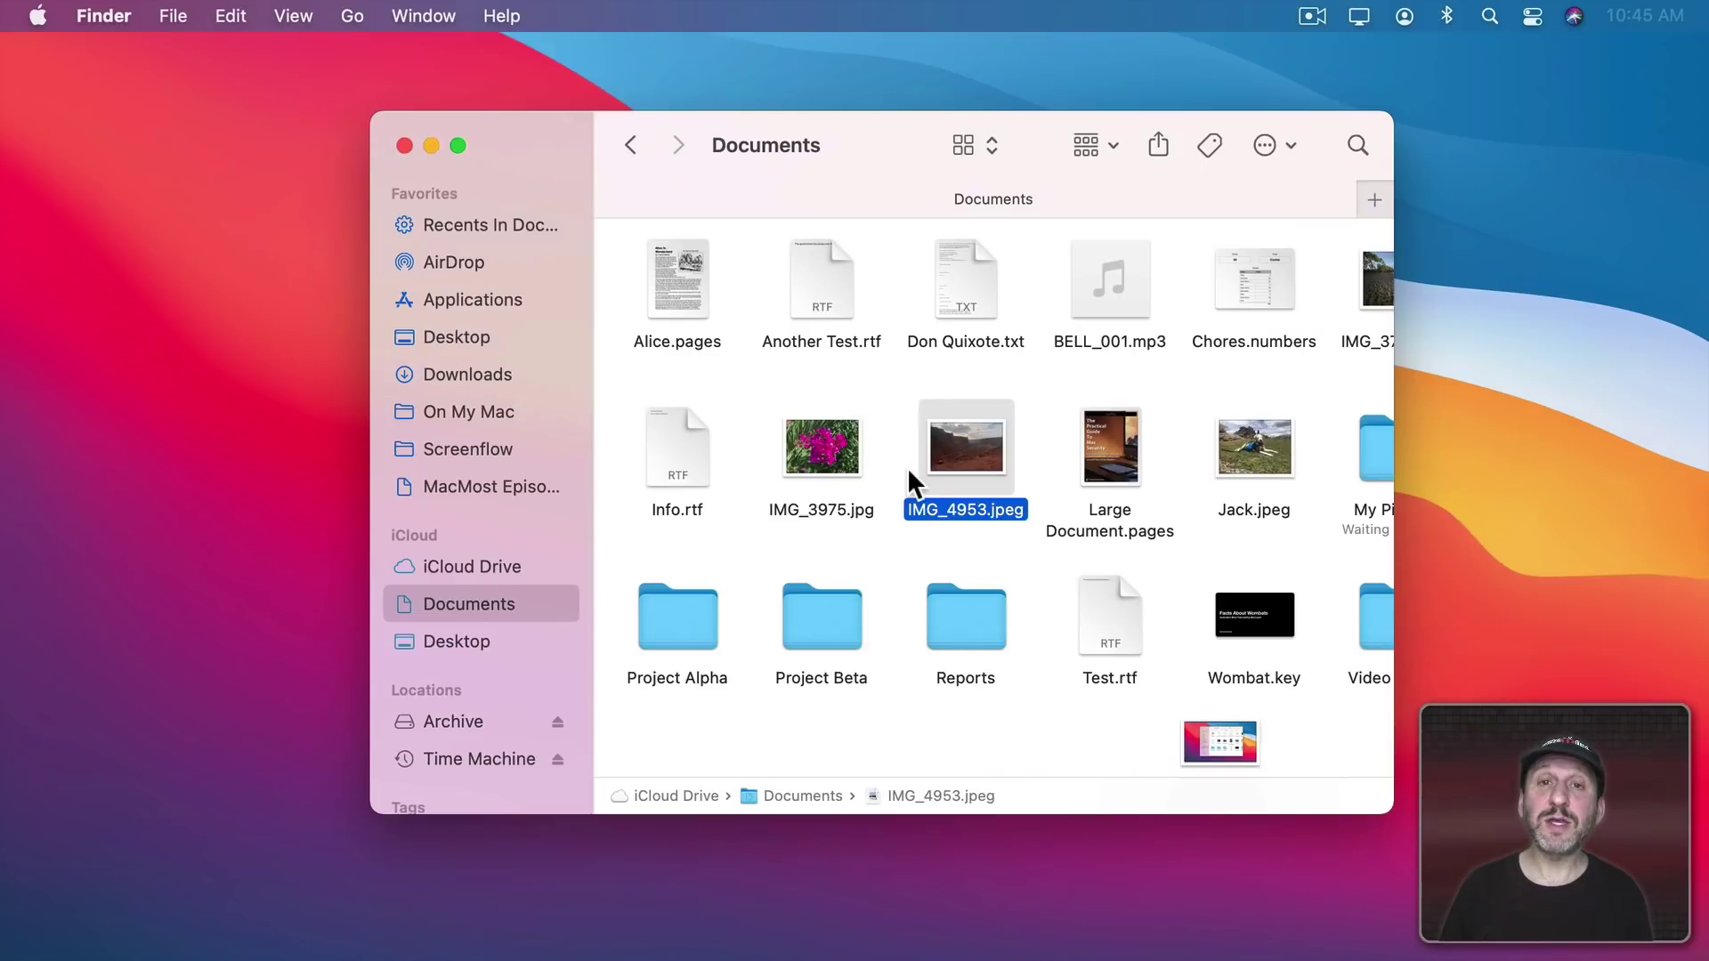
Step: Drag IMG_4953.jpeg from Finder onto Mail's Dock icon to start a new message
drag(973, 467, 306, 916)
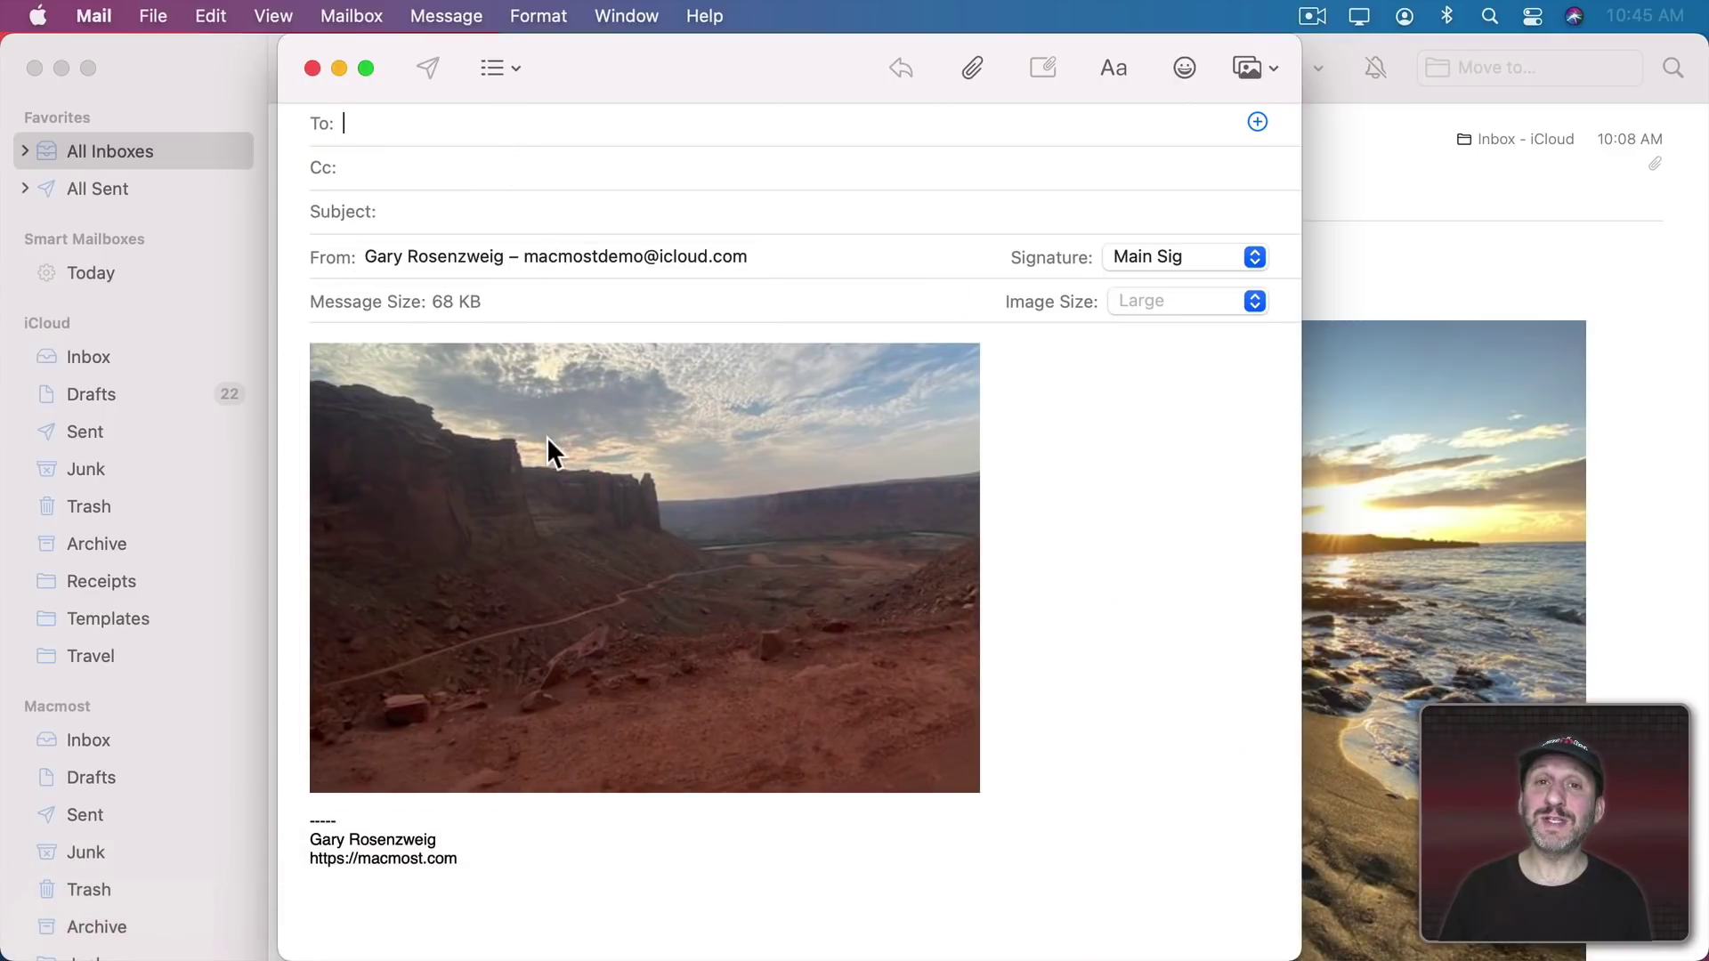
mouse_move(547, 443)
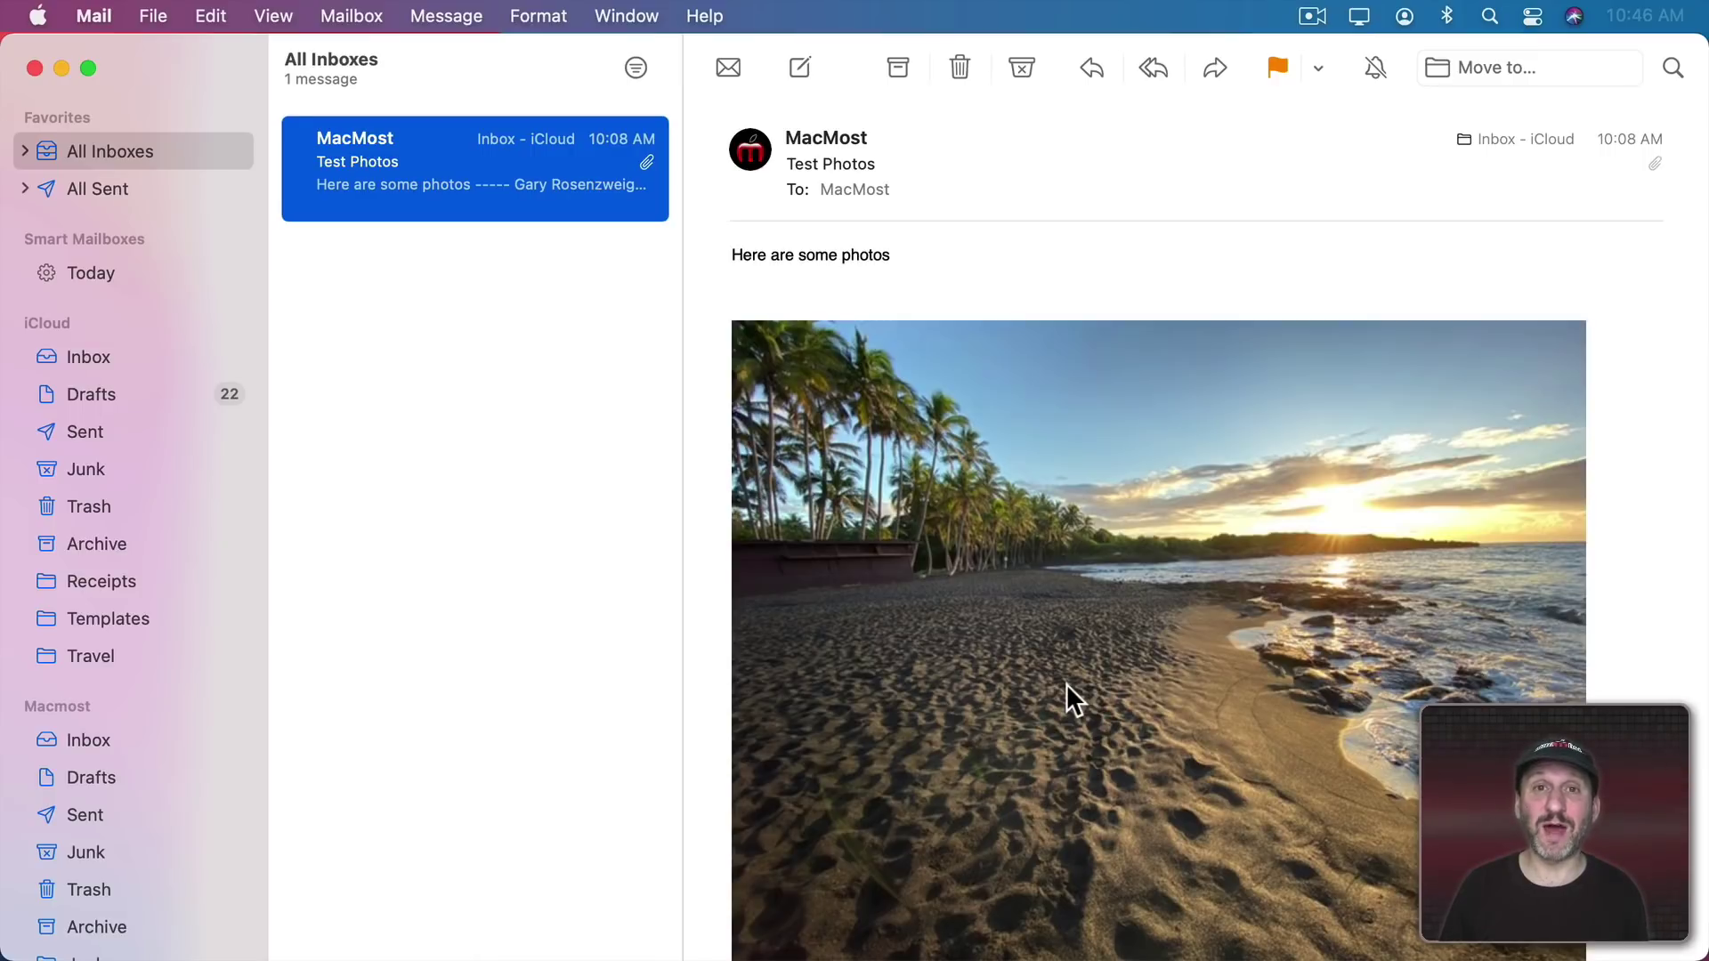
Step: Apply Message > Remove Attachments to the Test Photos message to strip its photos
click(427, 16)
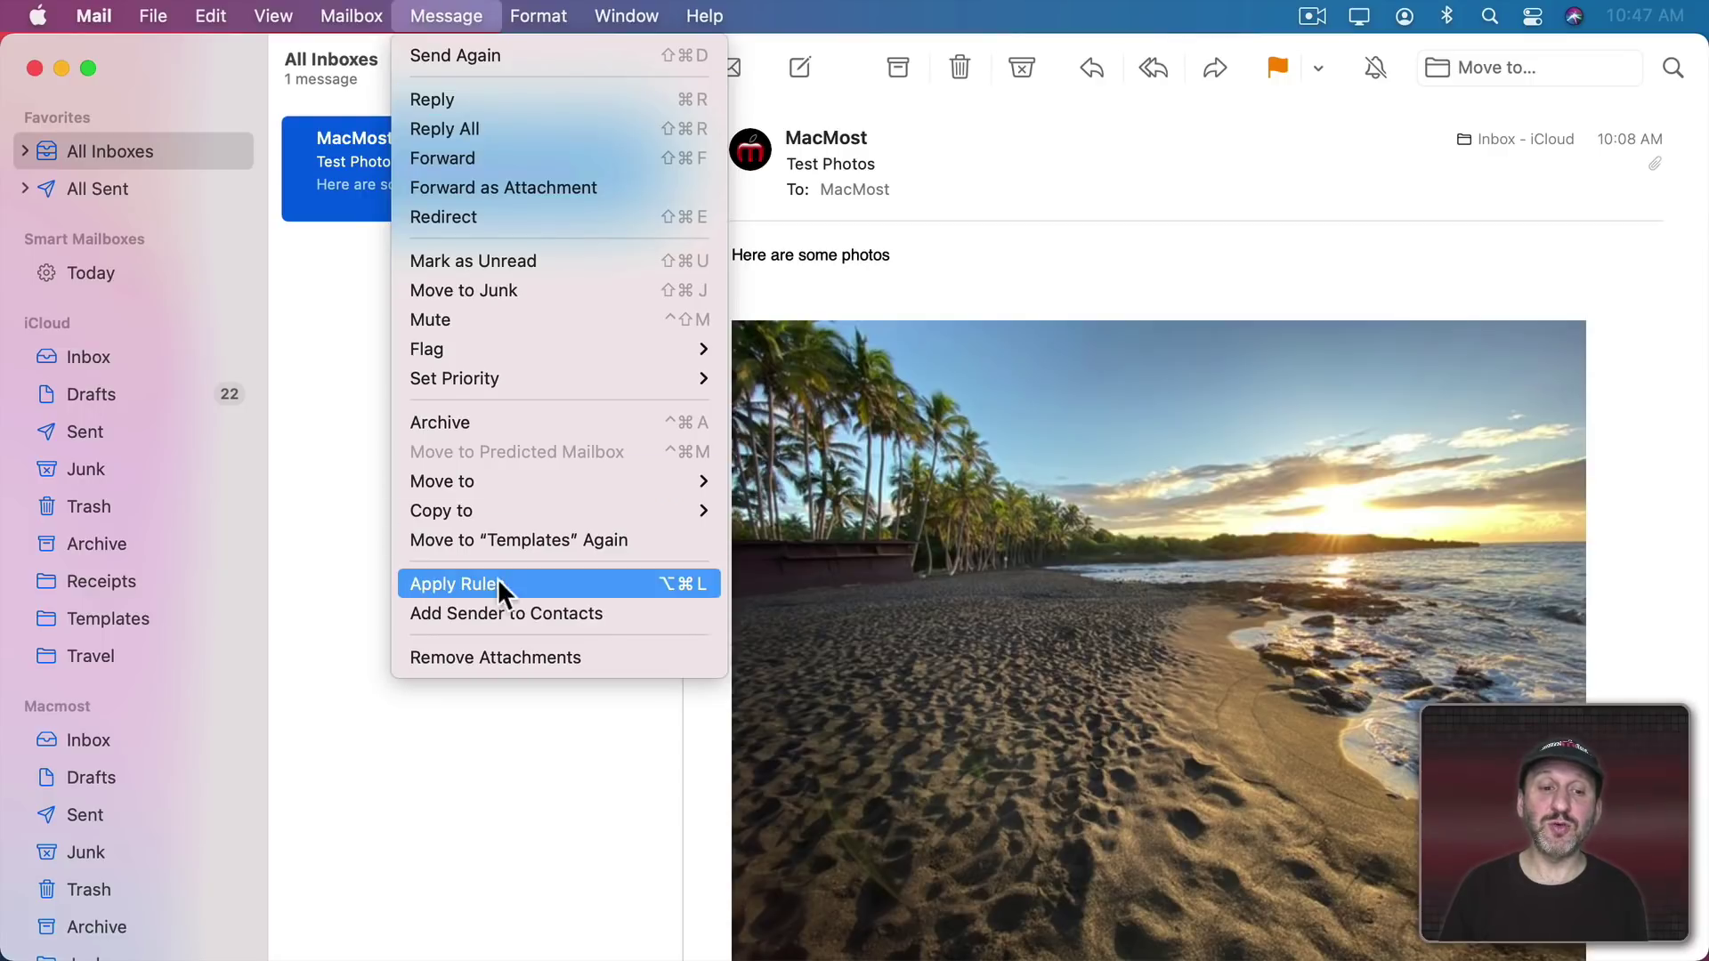
click(500, 658)
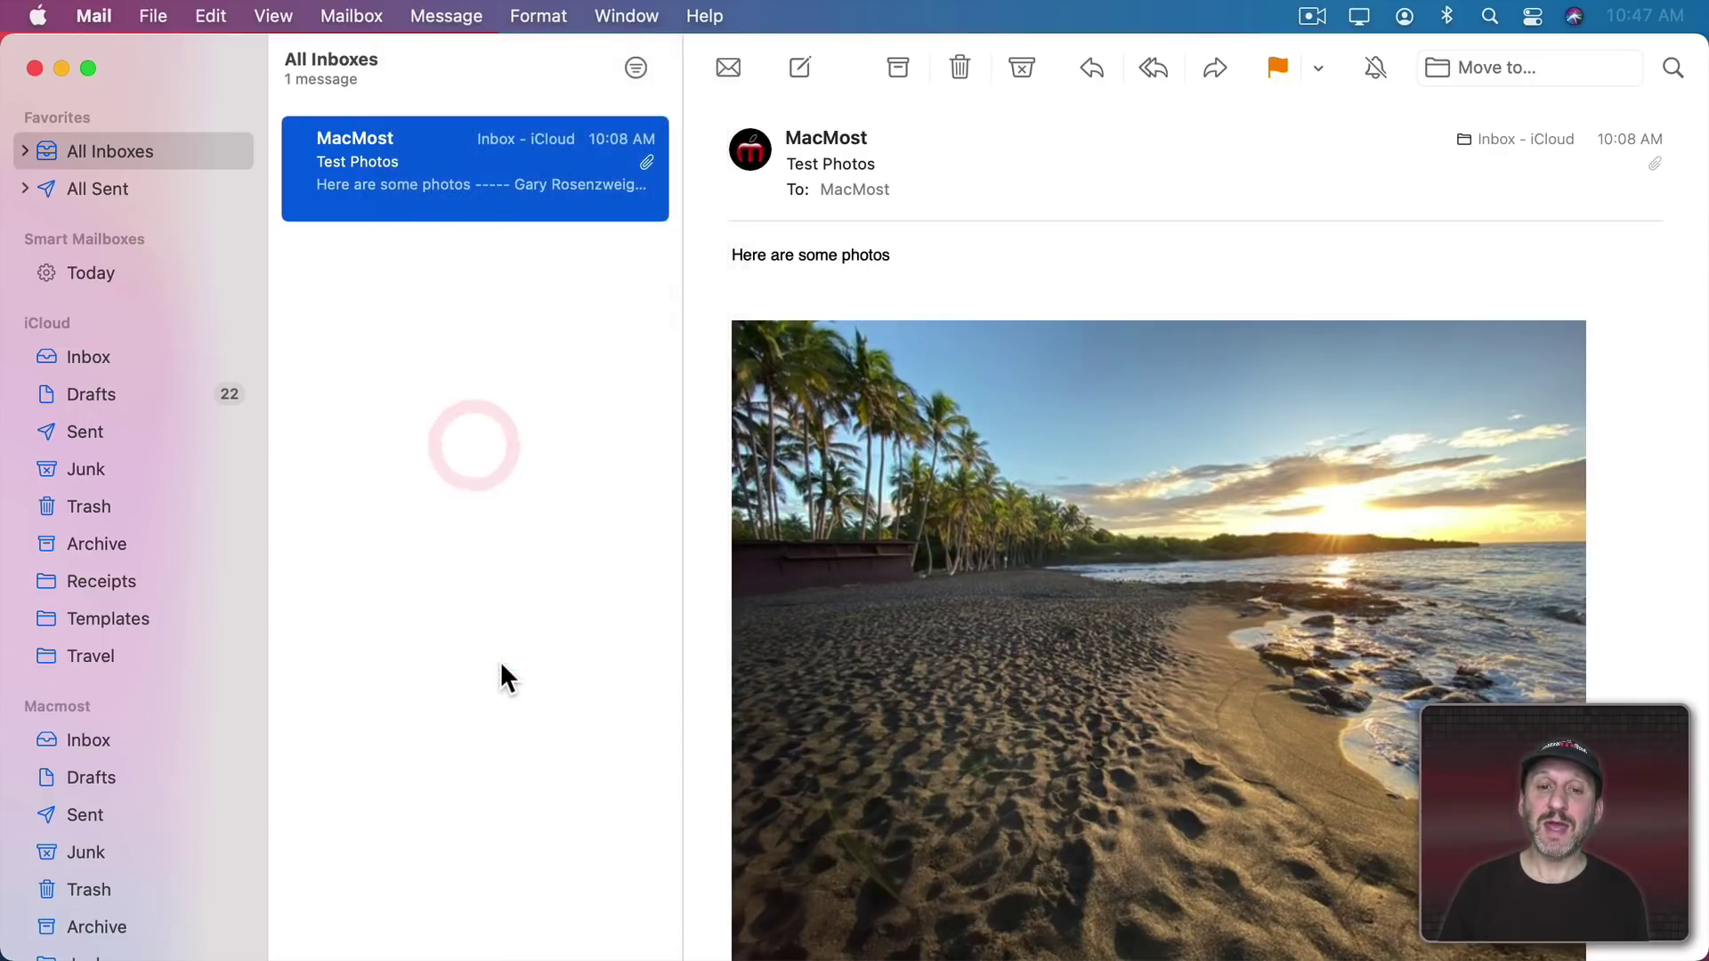